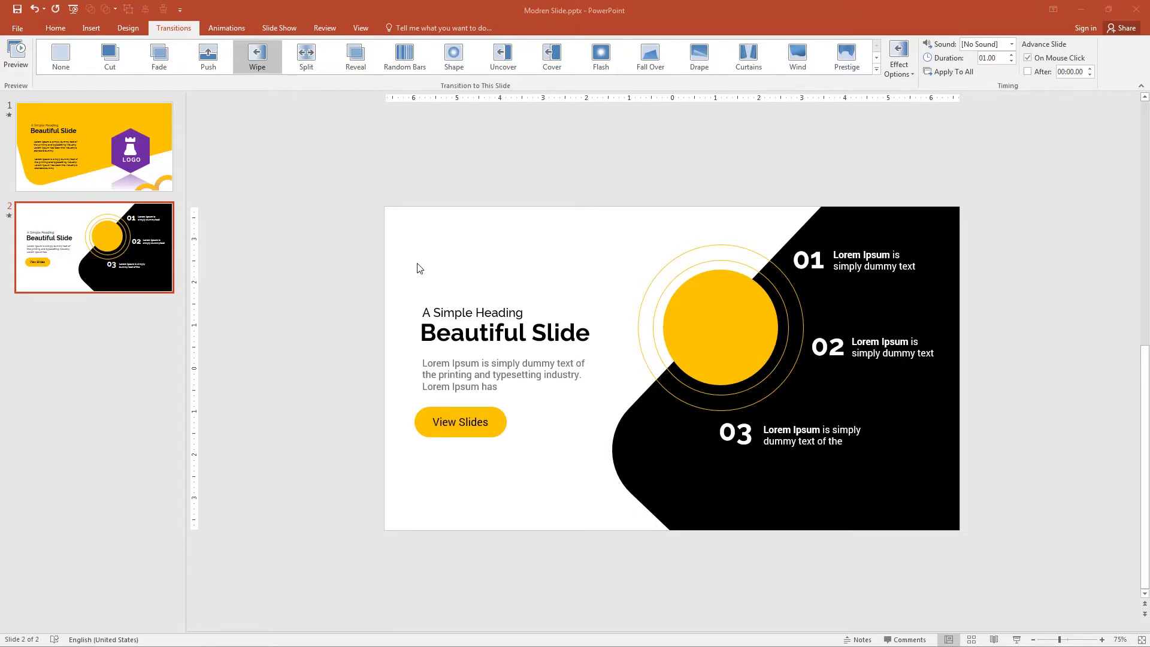
Start a blank presentation from File > New and add a Title Only slide as slide 2.
click(129, 172)
click(21, 28)
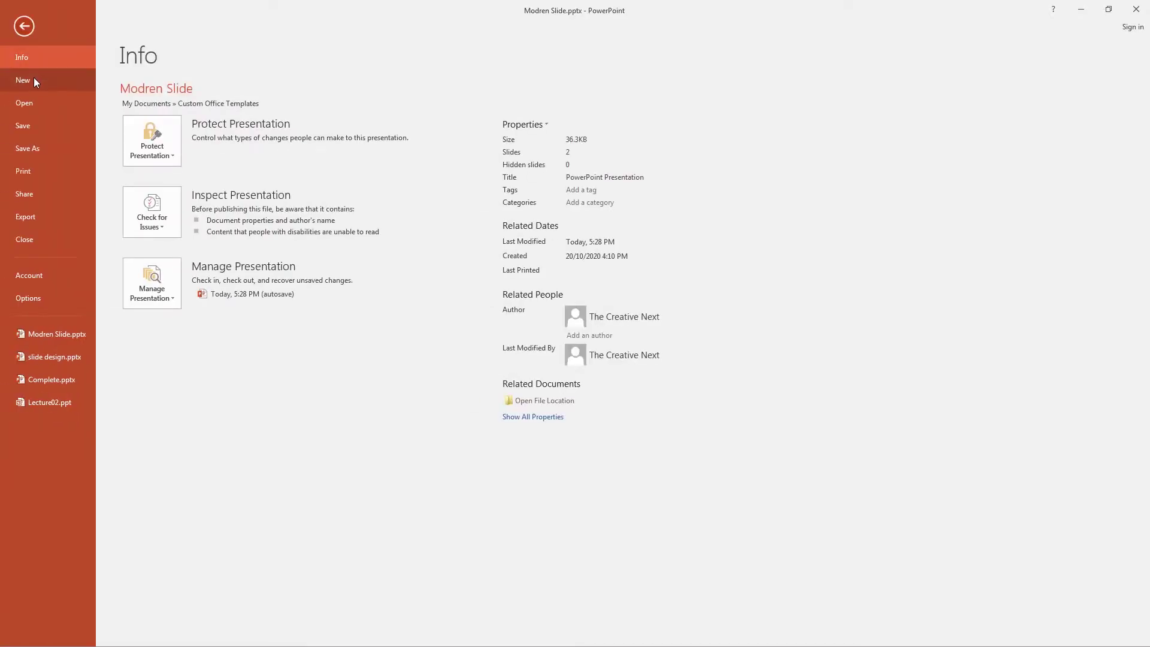
click(34, 78)
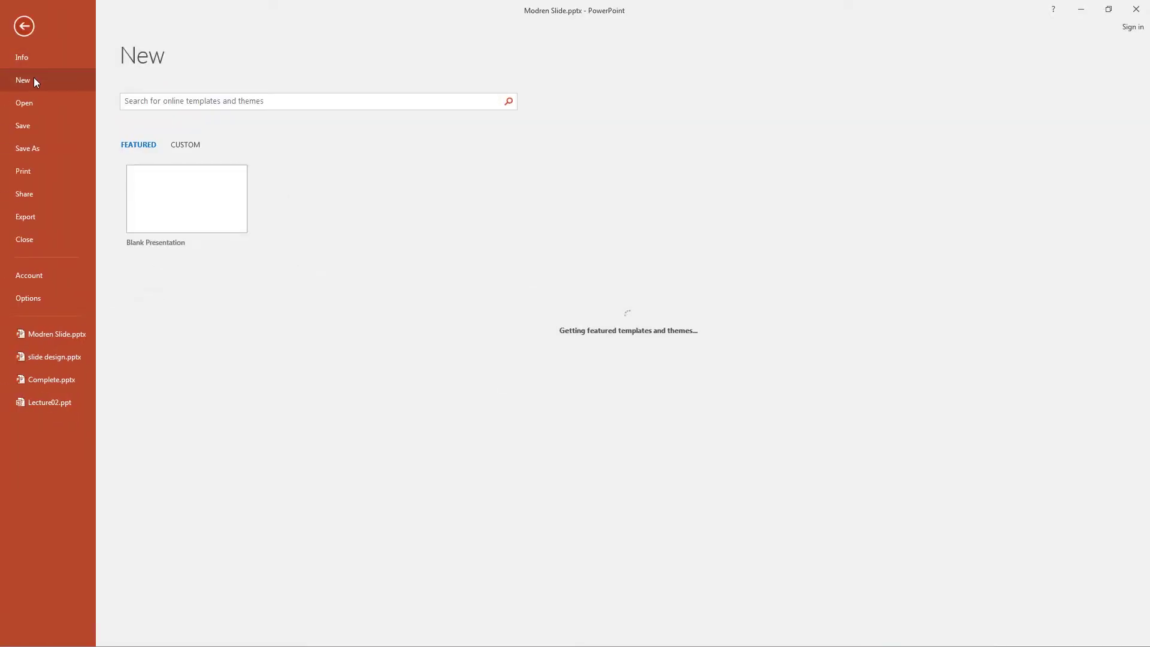
click(185, 192)
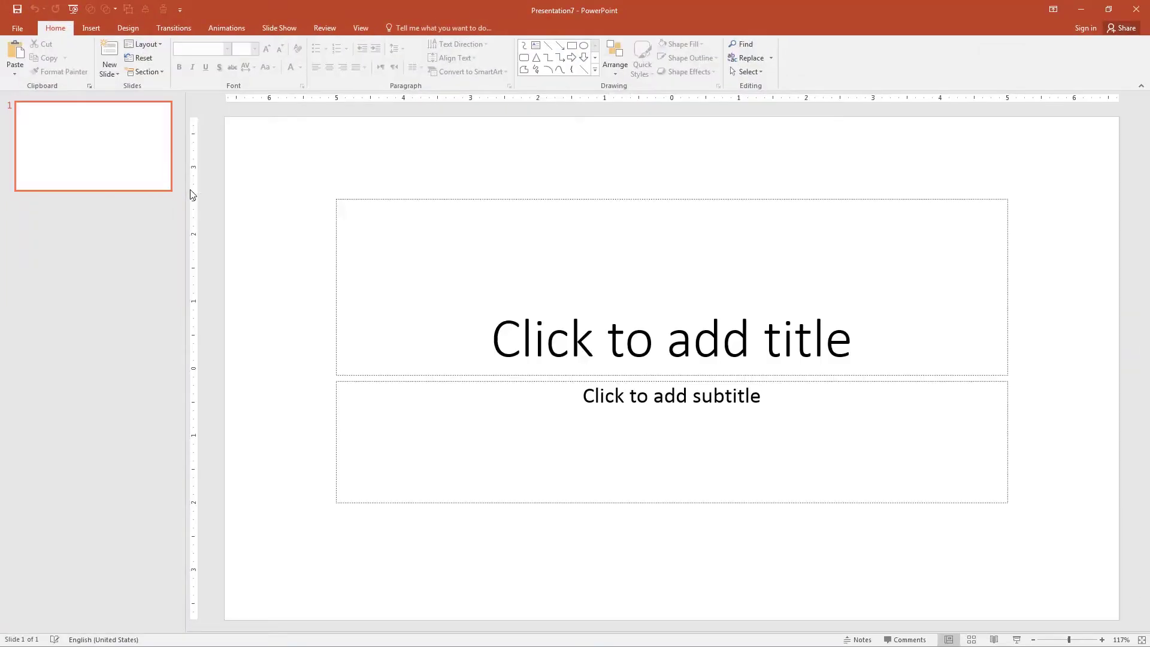
click(116, 74)
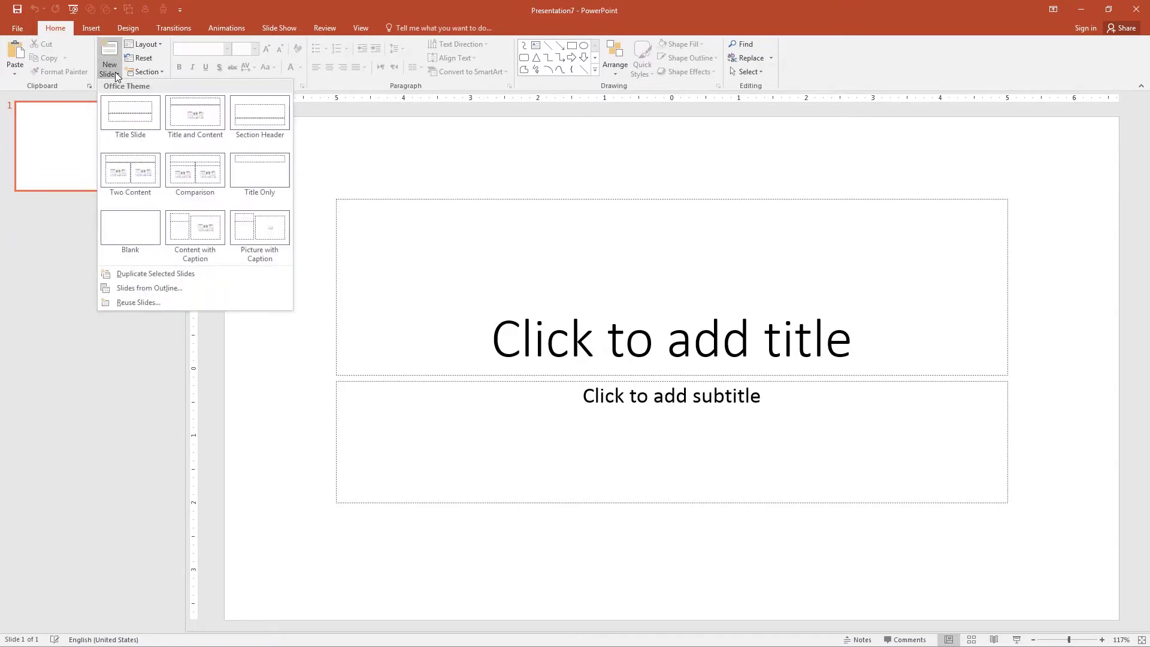
click(284, 178)
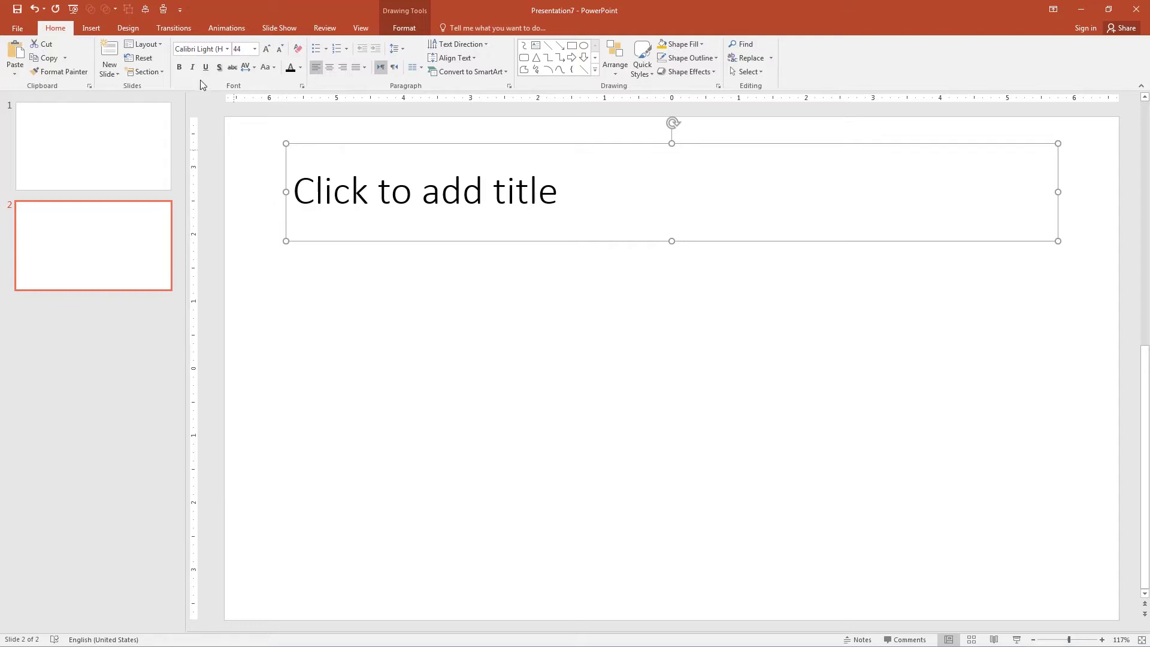
Set the slide 2 title placeholder's font to Raleway Bold.
click(198, 50)
text(Raleway Bold)
key(Return)
click(387, 260)
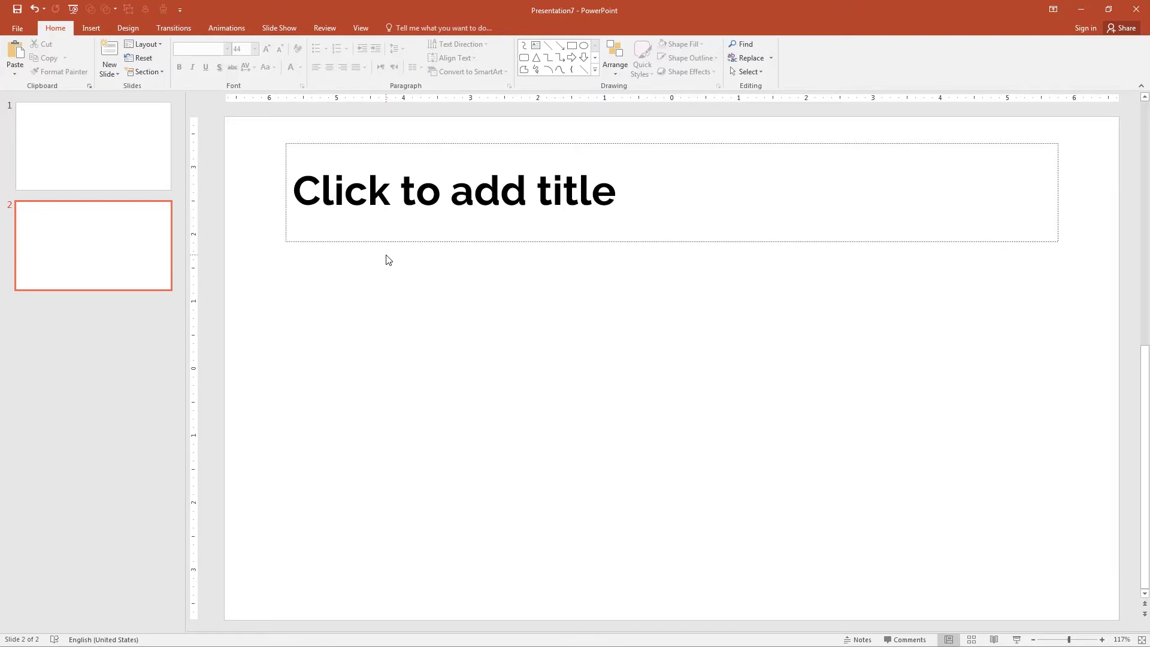
Enter 'Beautiful Slide' as the slide title.
click(367, 221)
text(Be)
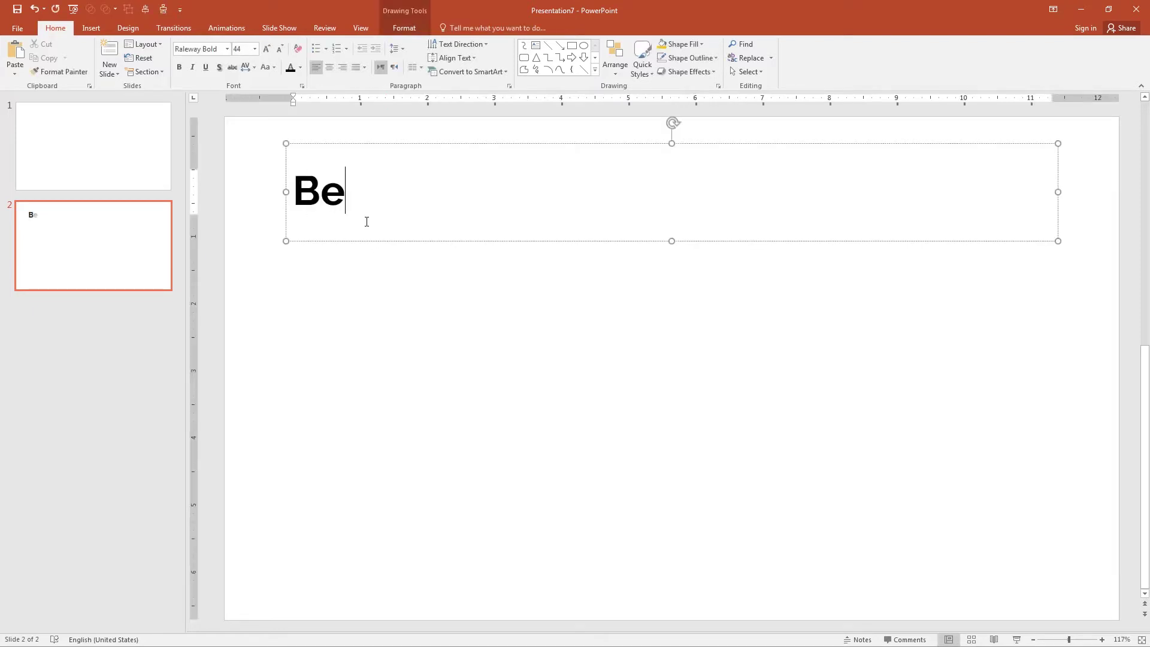
text(autiful S)
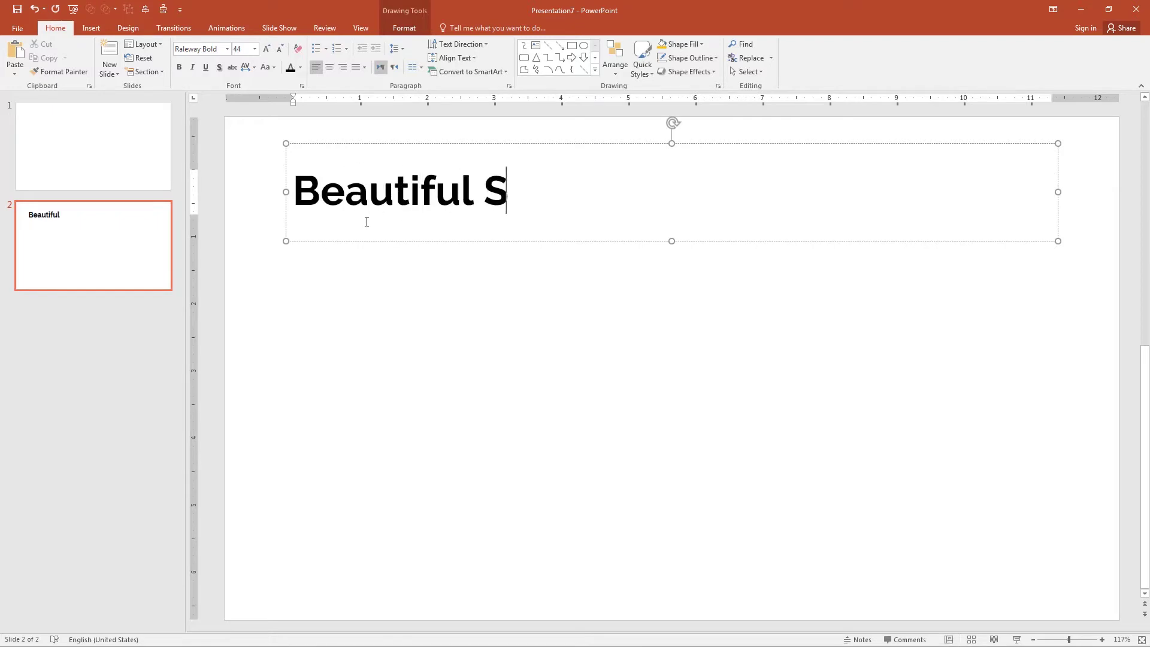
text(lide)
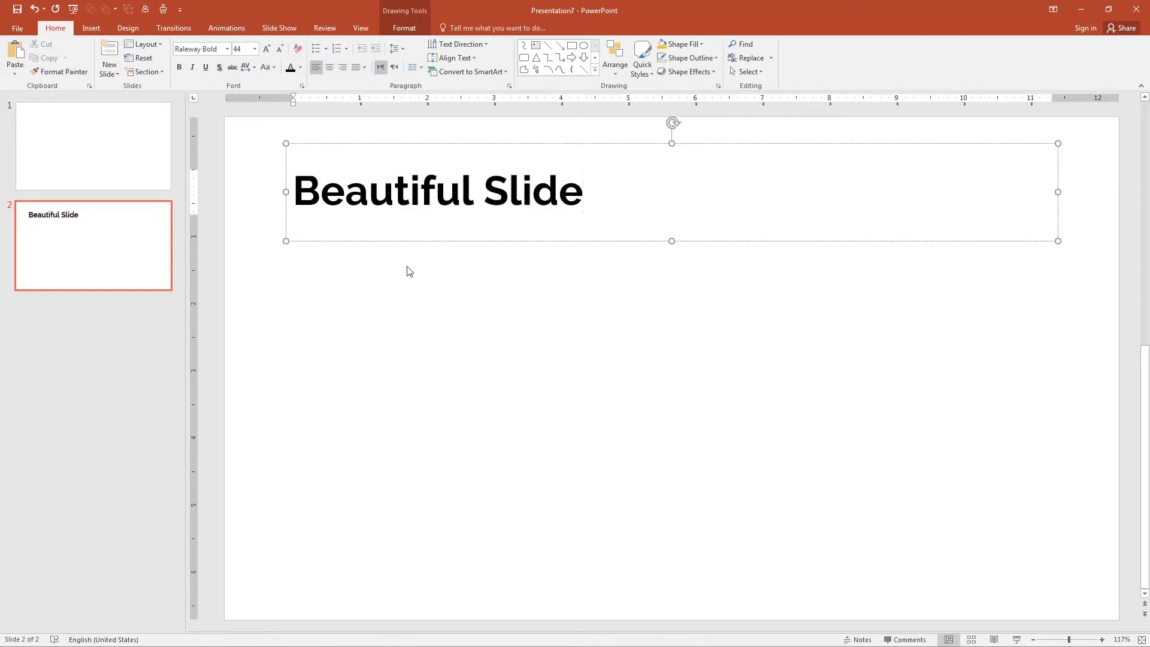
click(424, 325)
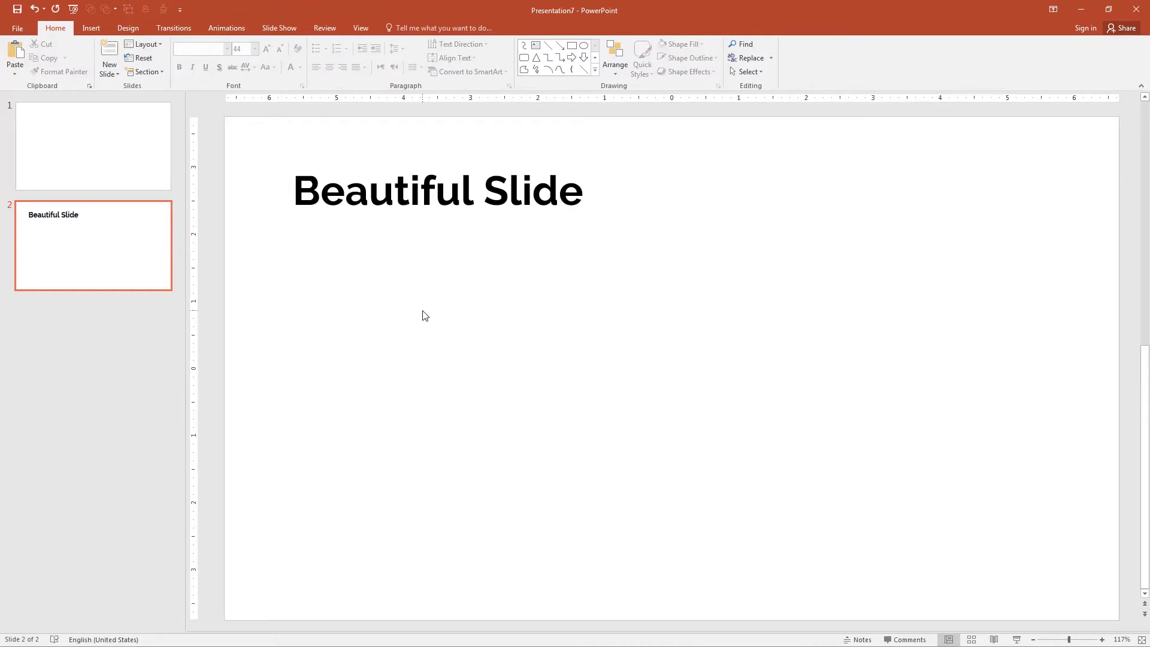
Draw a slide-sized rounded rectangle, tilt it counter-clockwise, and move it up.
scroll(425, 316, down, 4)
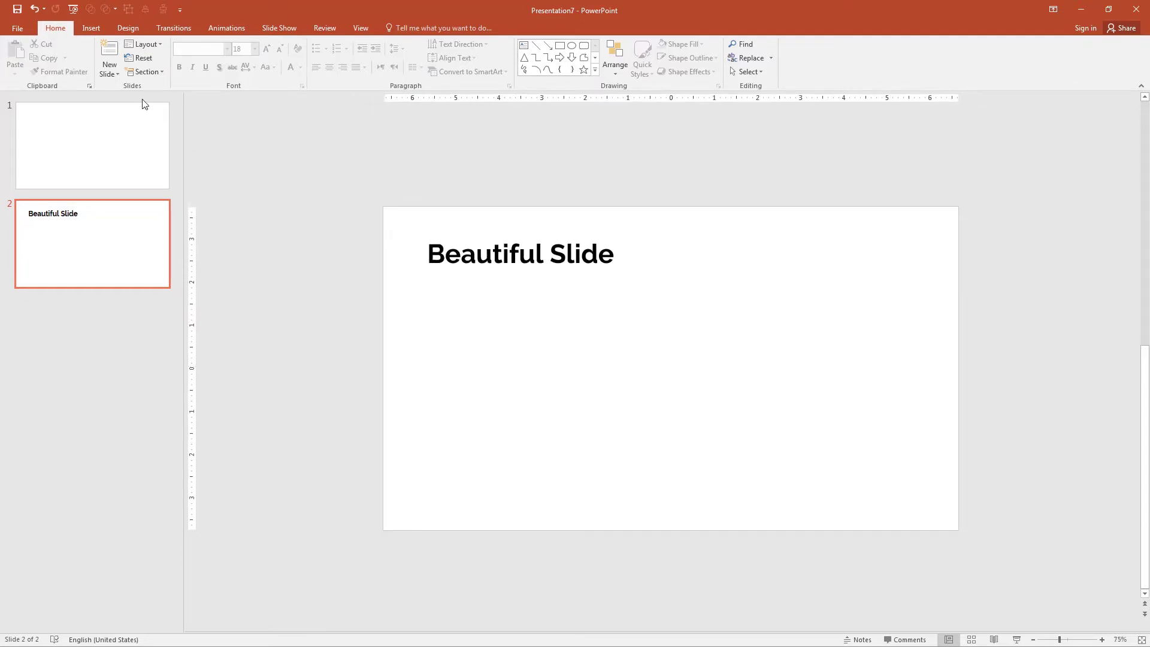
click(89, 34)
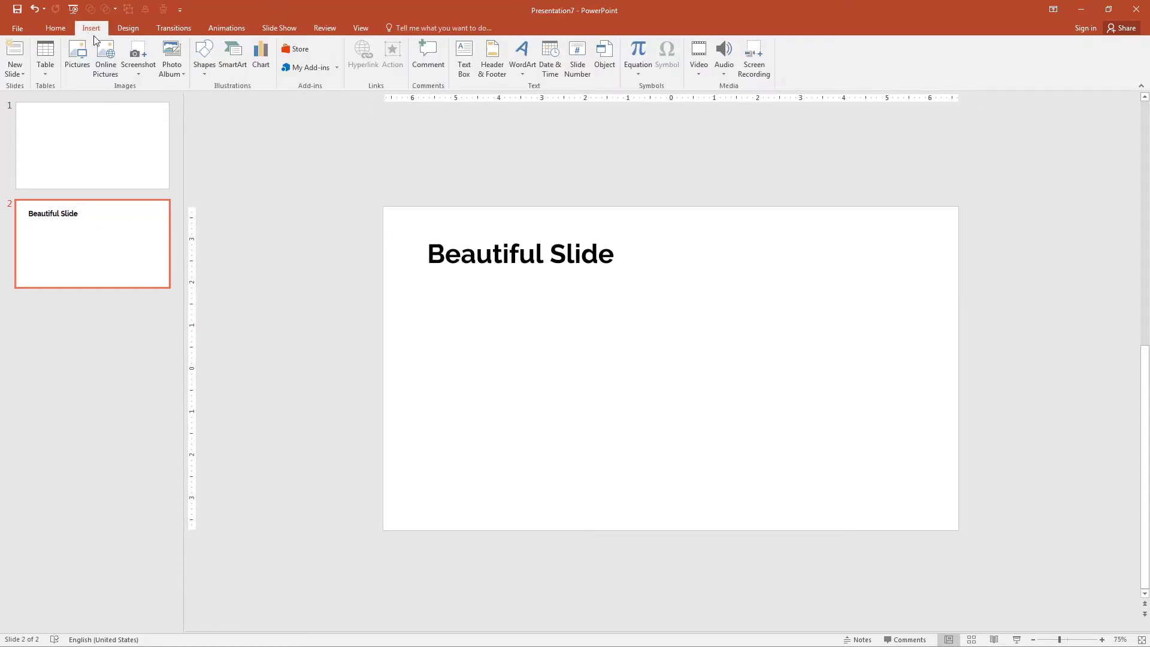
click(200, 70)
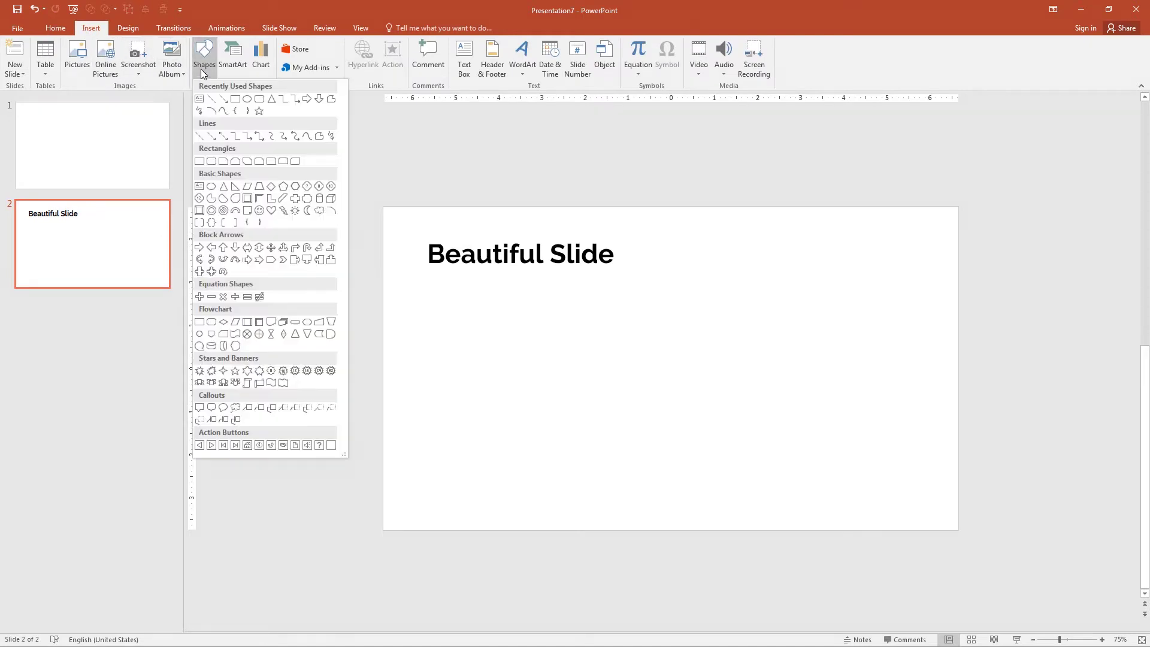
click(261, 101)
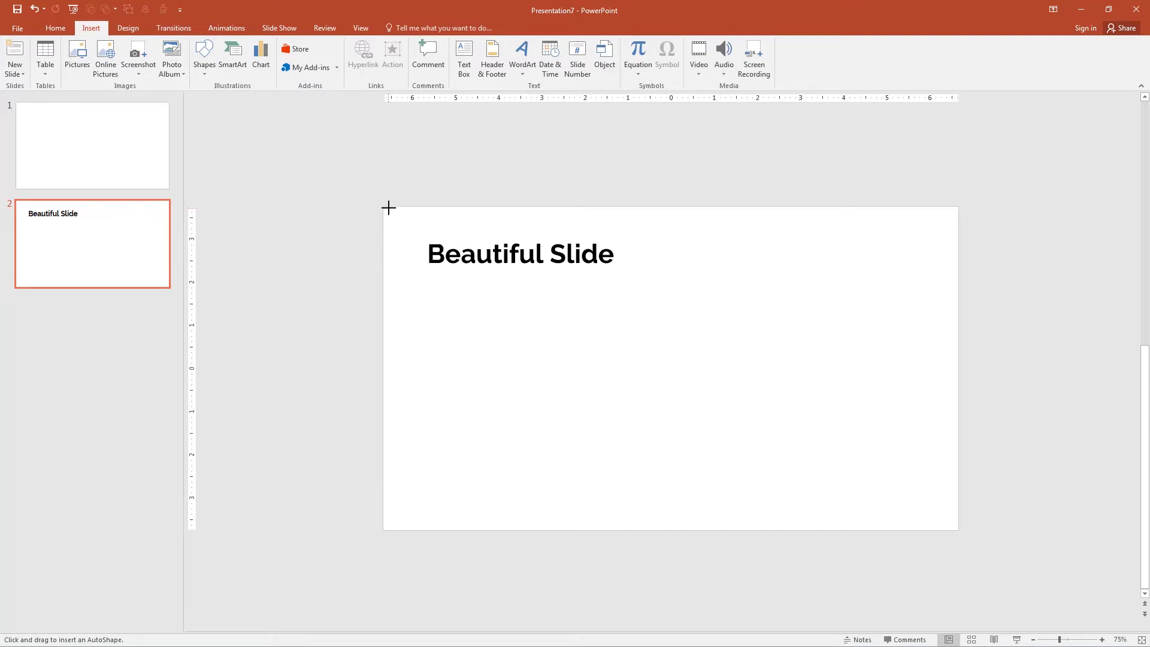
mouse_move(388, 208)
mouse_down()
mouse_move(465, 275)
mouse_move(680, 401)
mouse_move(958, 530)
mouse_up()
drag(387, 369, 383, 371)
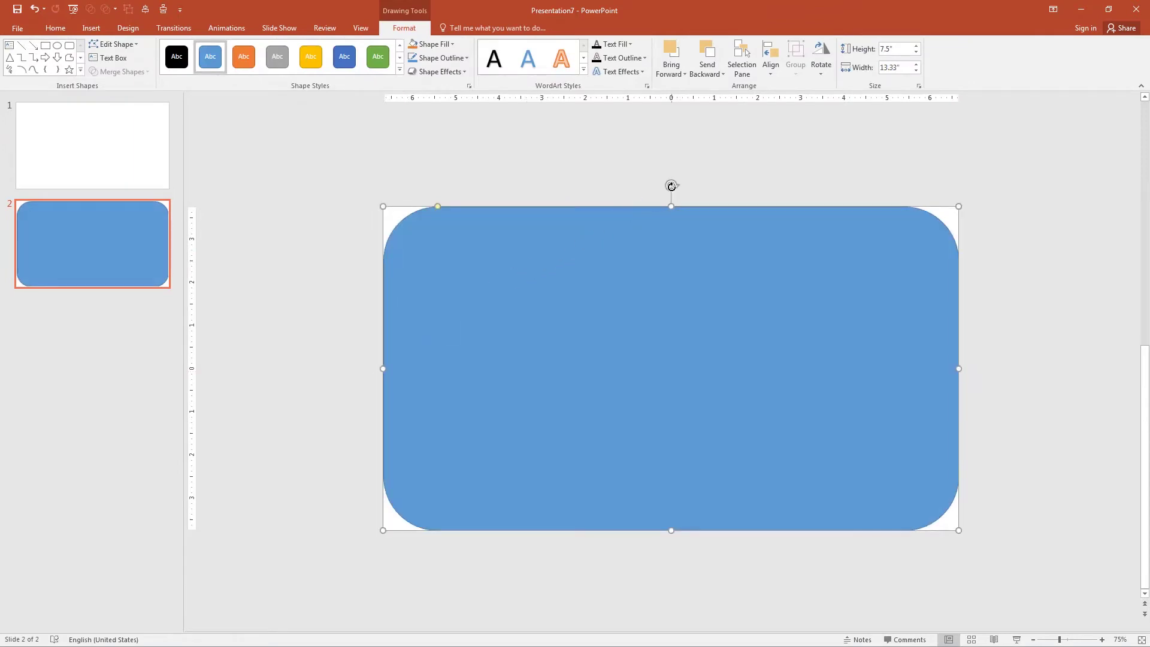
drag(671, 186, 608, 207)
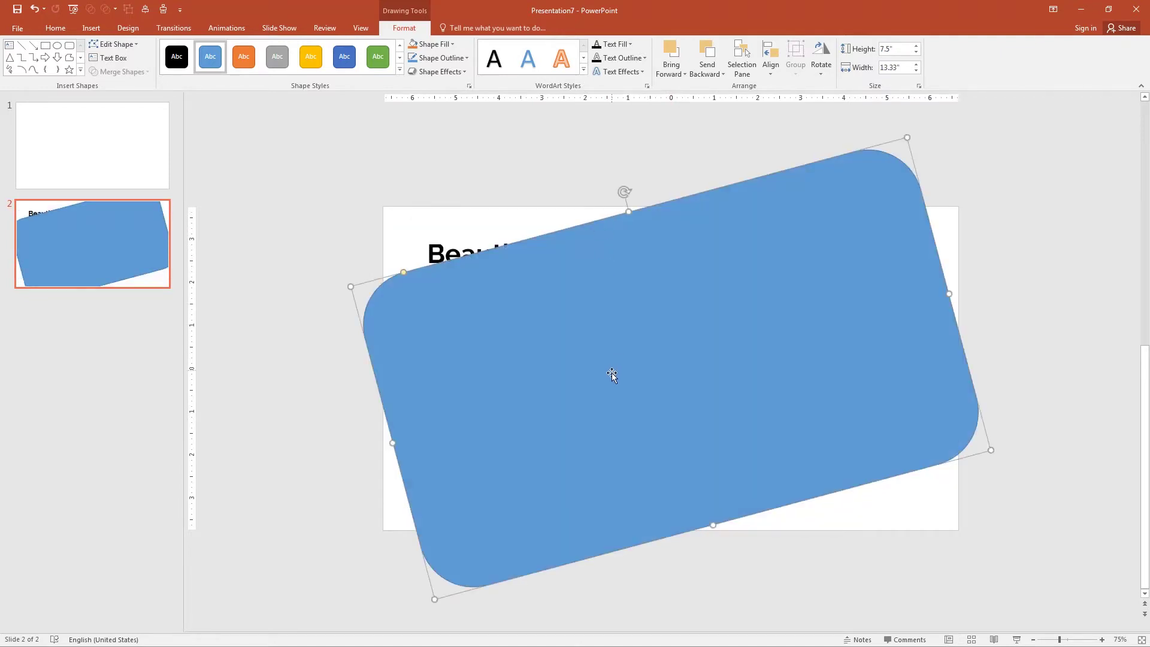
drag(612, 376, 608, 302)
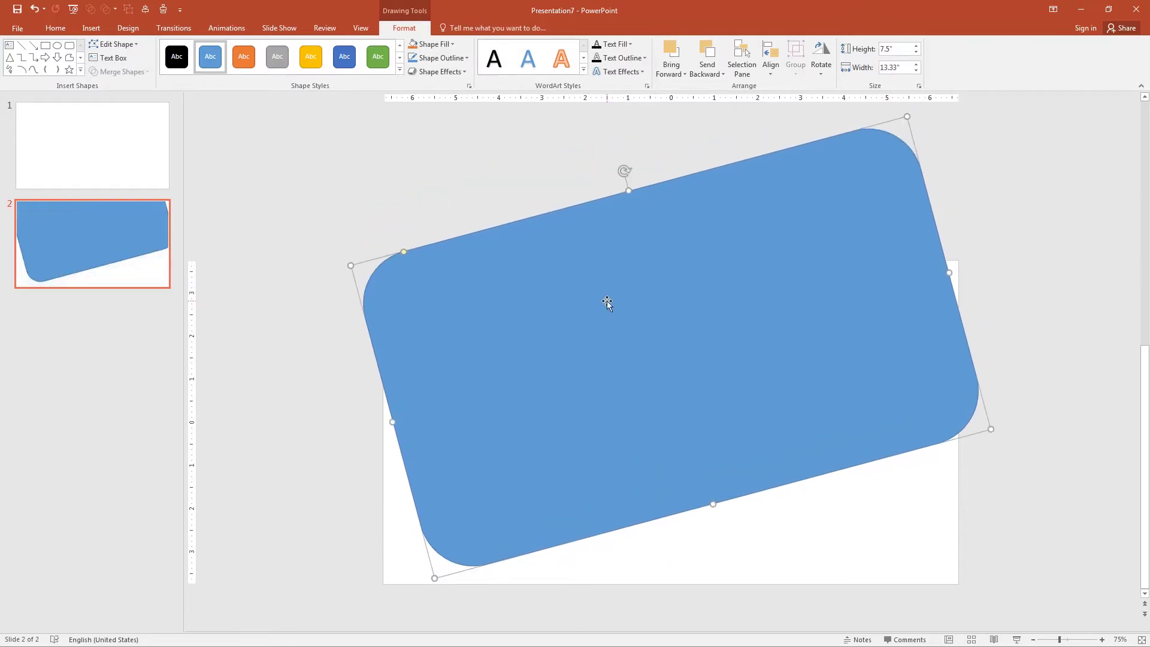
In Format Shape's size settings, set the rectangle's rotation to 346°.
right_click(606, 301)
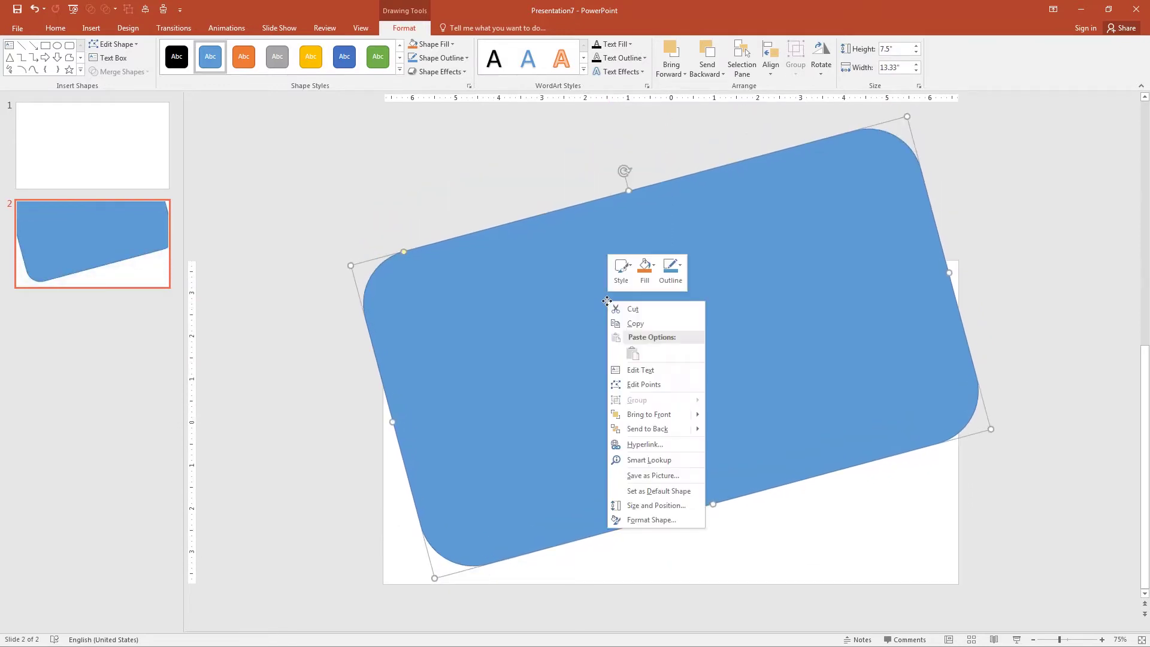
click(648, 520)
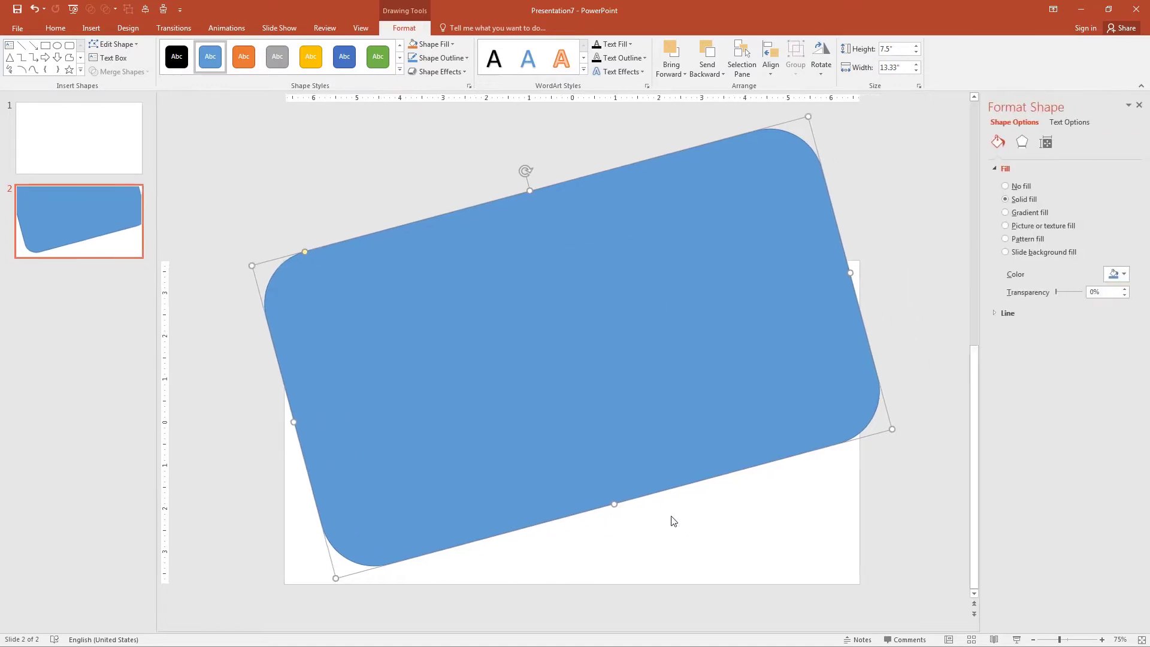
click(1045, 144)
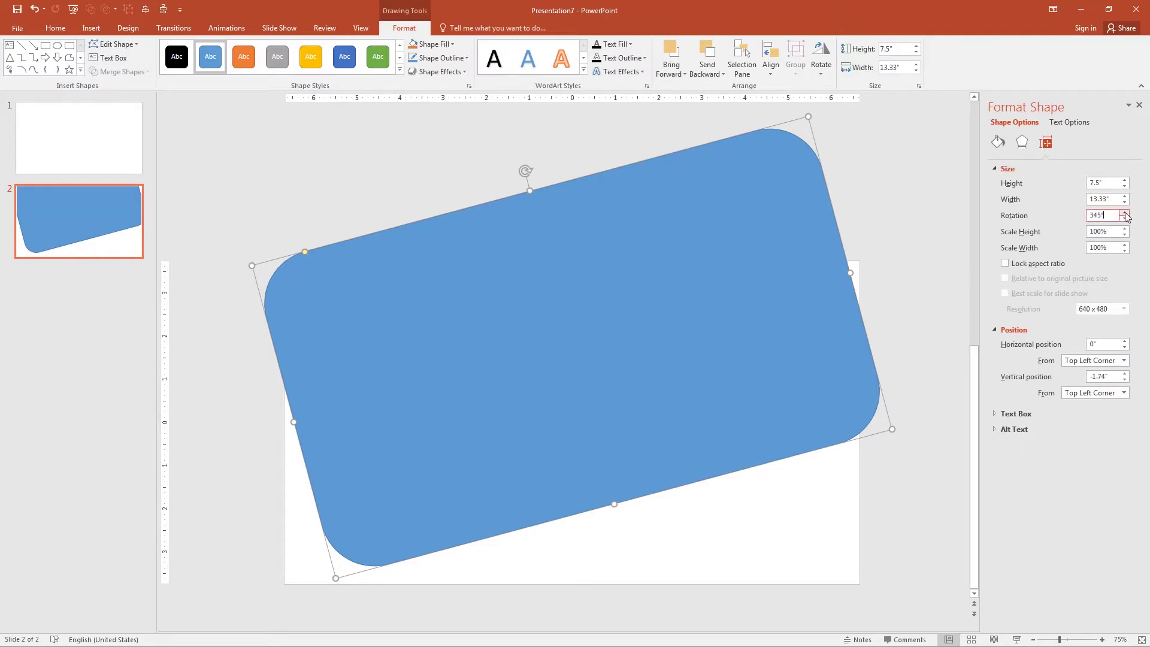
click(1125, 213)
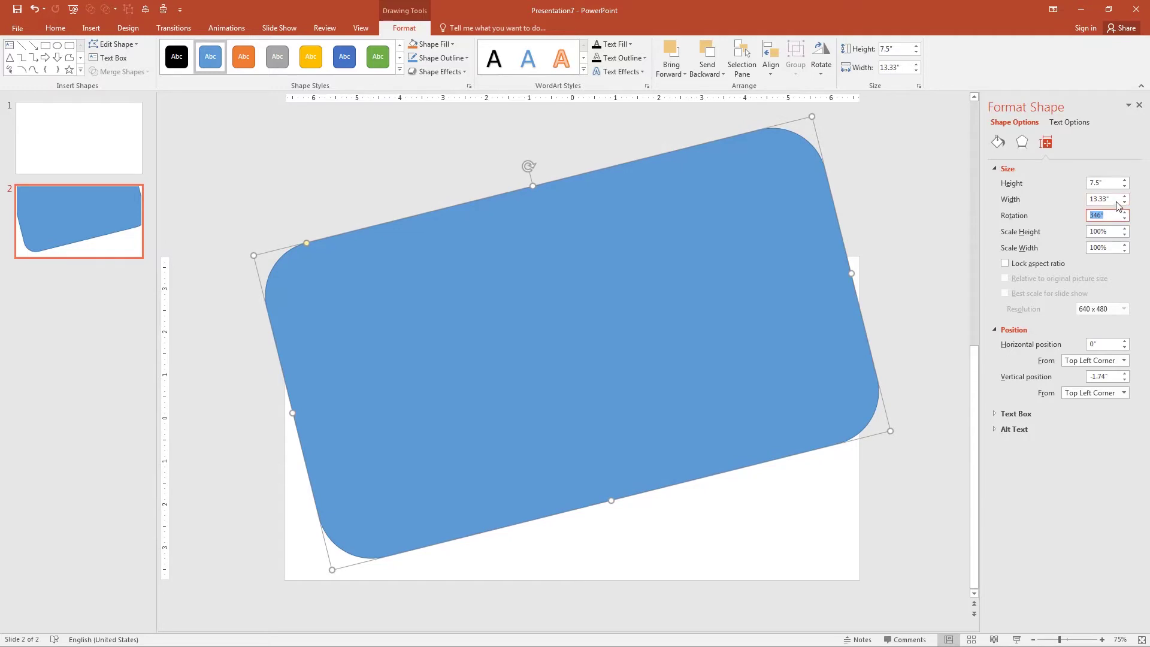
Resize the rectangle to 14.01" wide and 8.13" high.
click(1082, 203)
text(14.01)
key(Return)
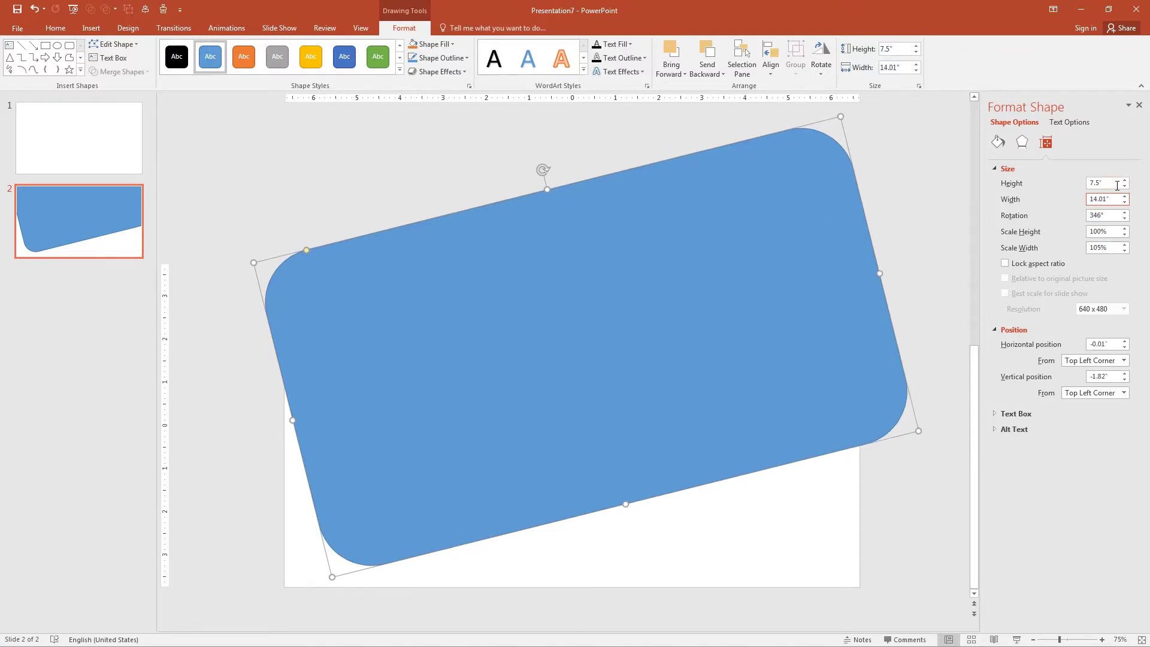
click(1112, 180)
double_click(1112, 180)
text(8.13)
key(Return)
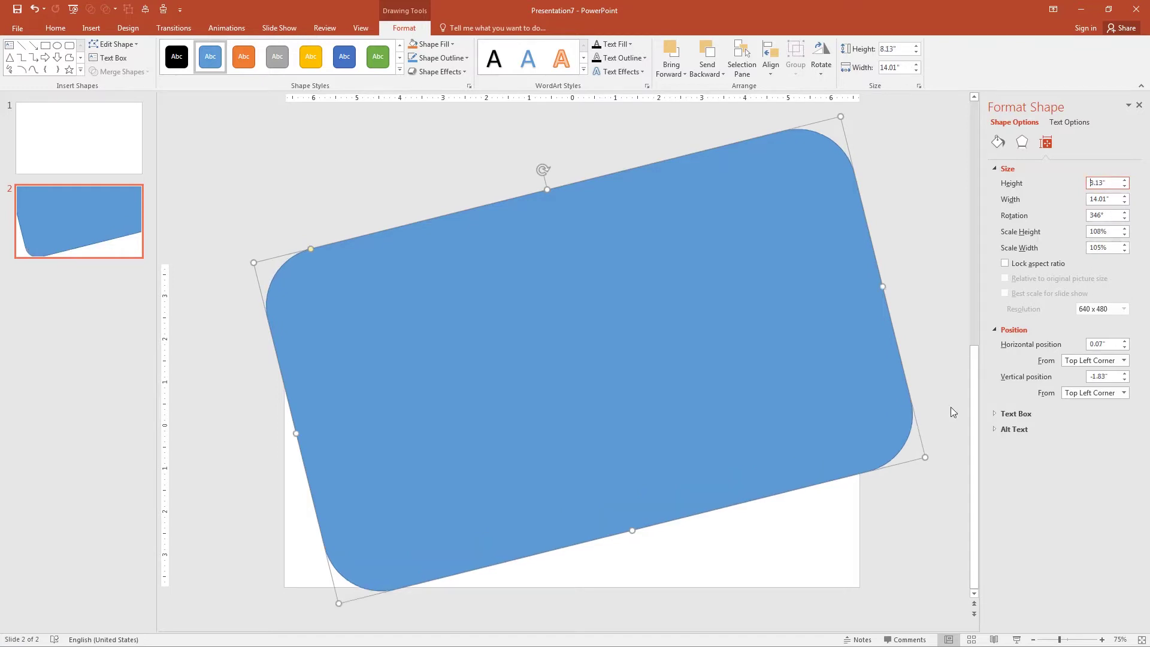
Position the rectangle at -0.03" horizontal and -2.41" vertical.
click(1107, 344)
drag(1107, 344, 1084, 343)
text(-0.03)
key(Return)
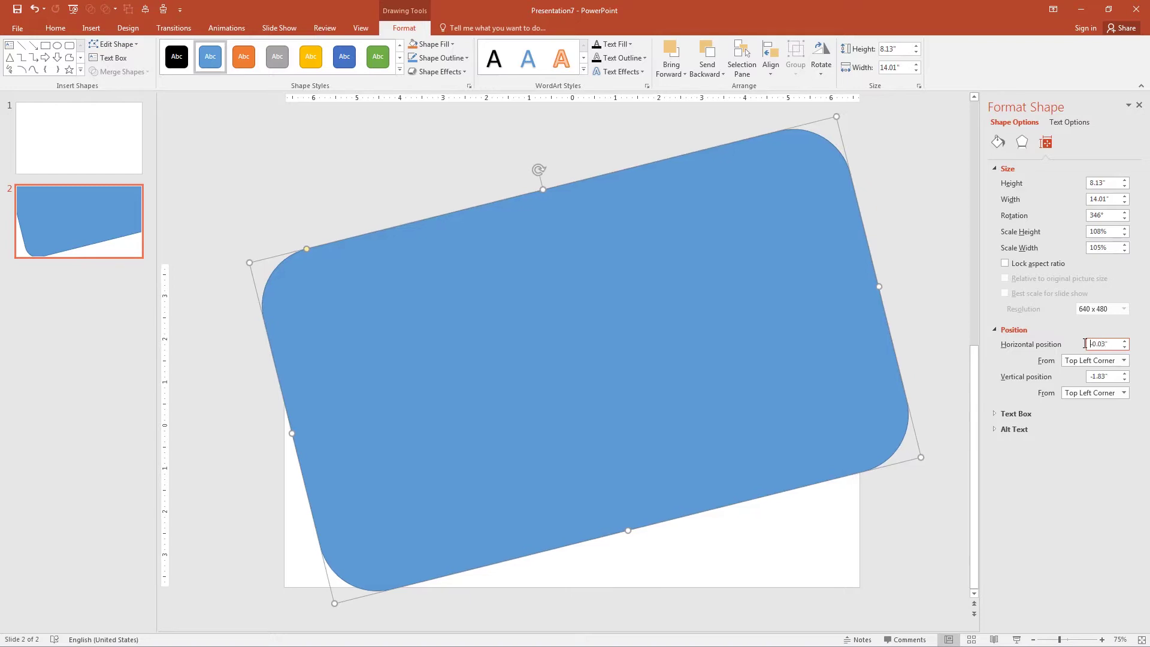
click(1101, 377)
double_click(1103, 375)
text(-)
text(2.41)
key(Return)
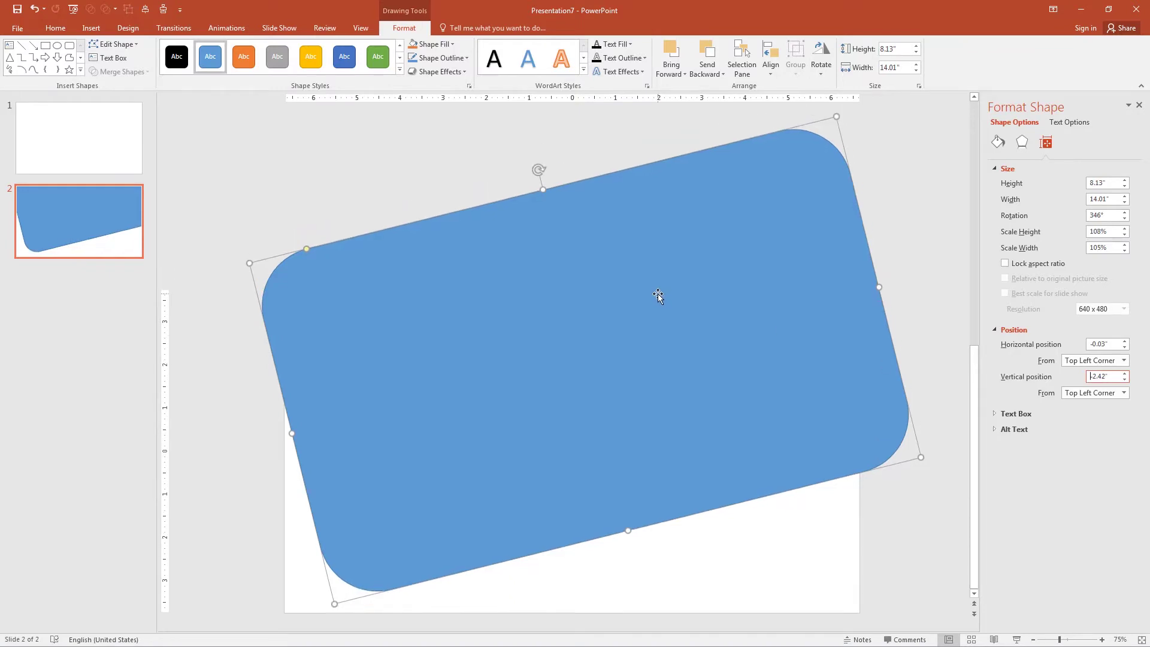
Give the tilted rectangle an orange fill with no outline, then close the Format Shape pane.
click(448, 47)
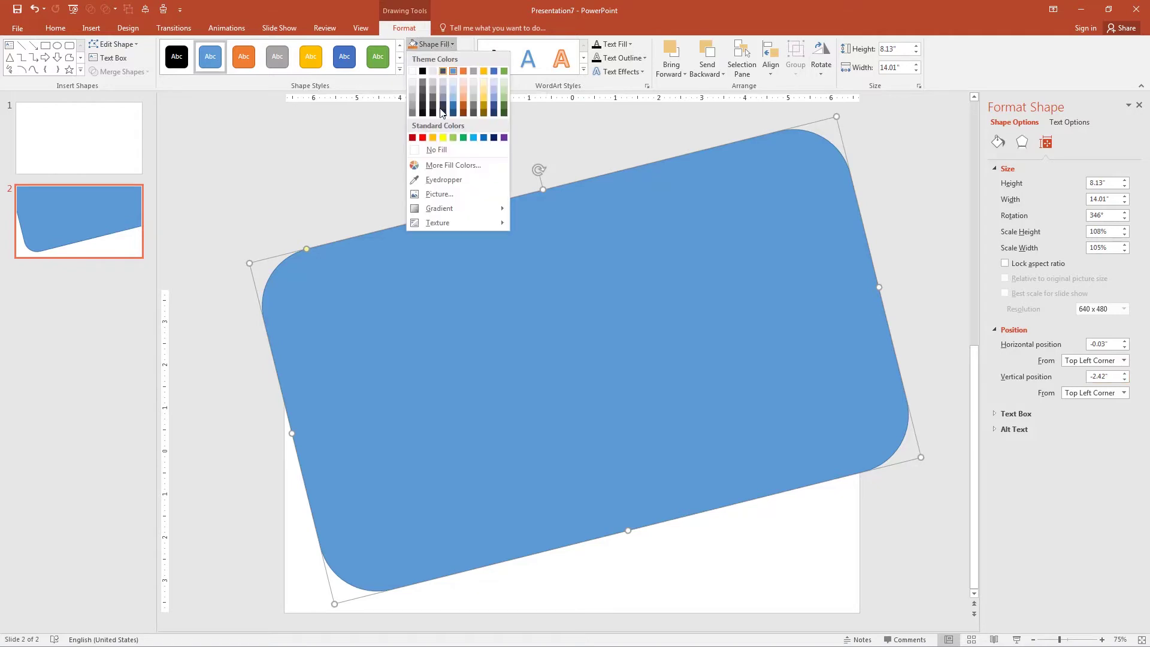
click(432, 137)
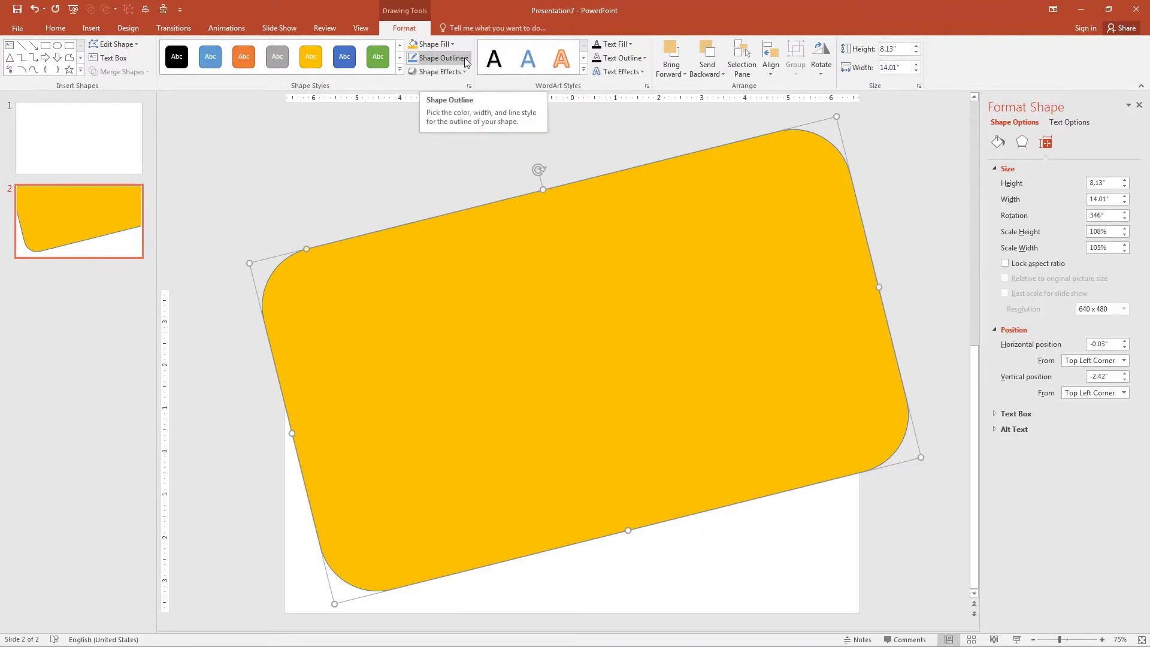
click(465, 57)
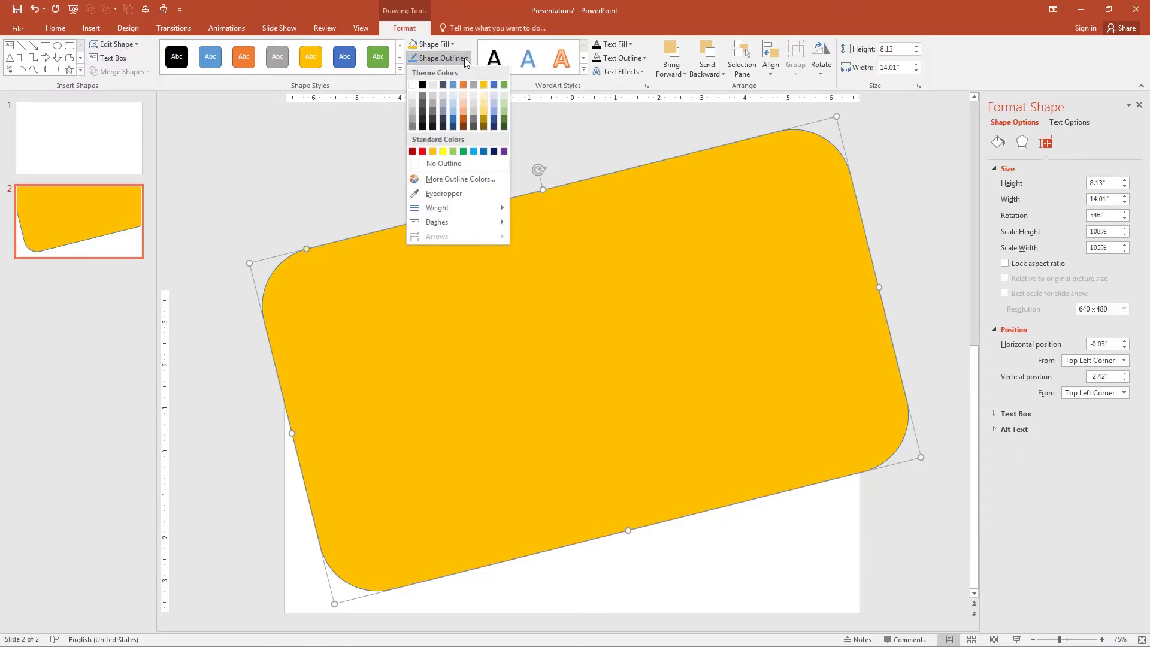
click(432, 164)
click(433, 170)
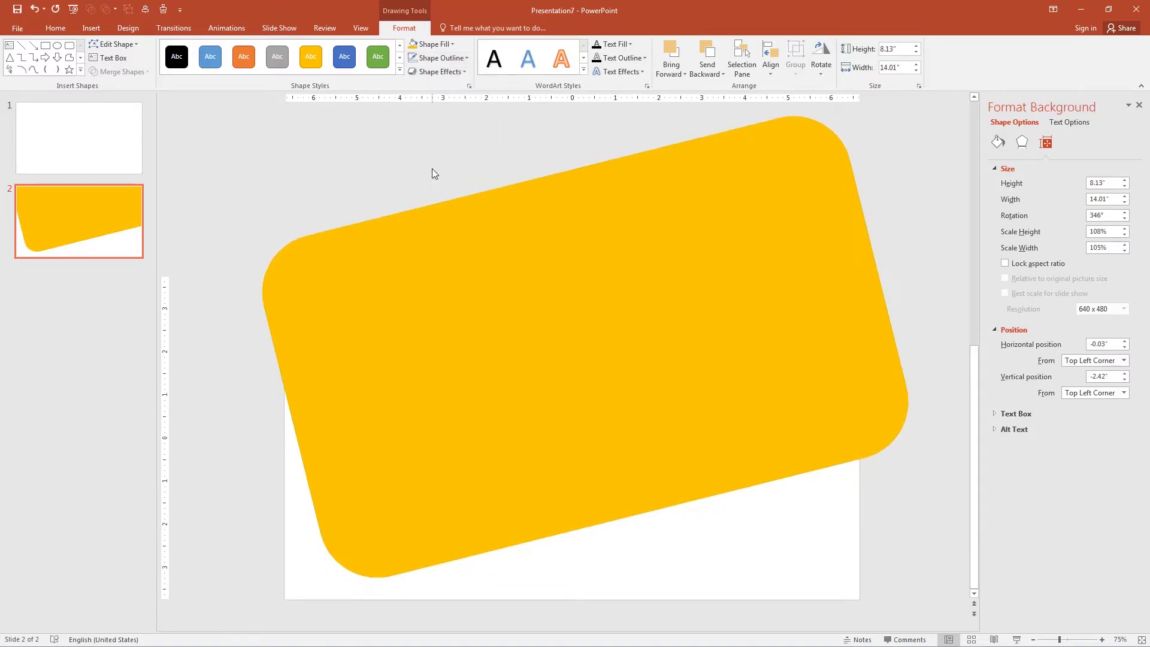
click(1140, 108)
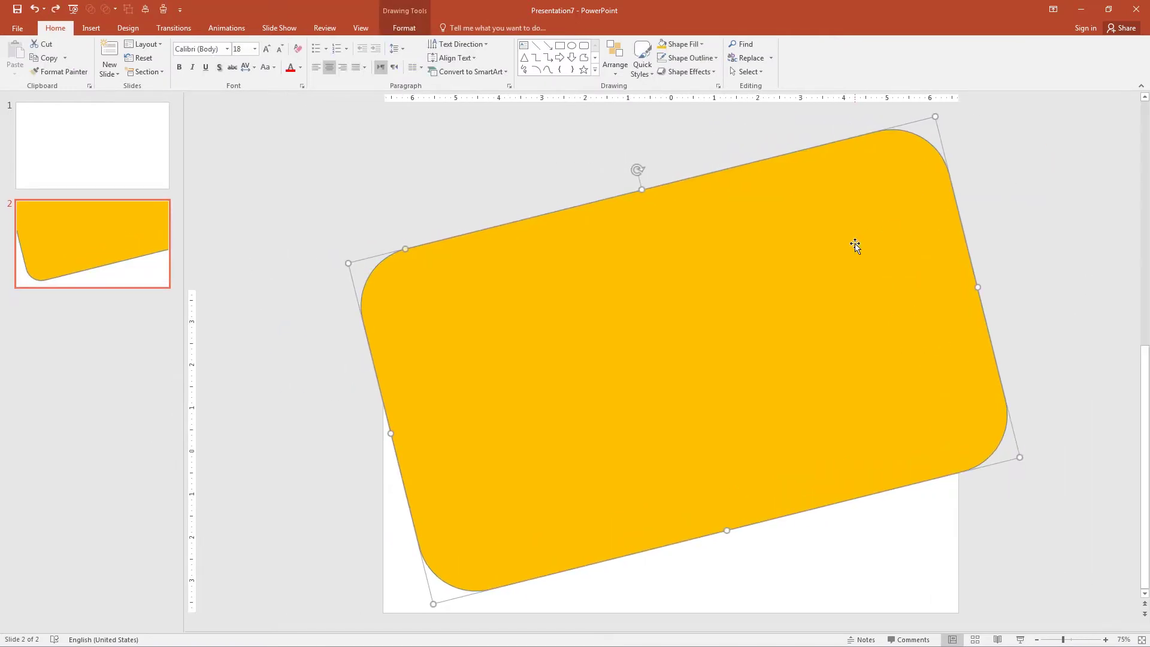
Send the yellow shape to the back and move the Beautiful Slide title lower.
scroll(854, 244, down, 1)
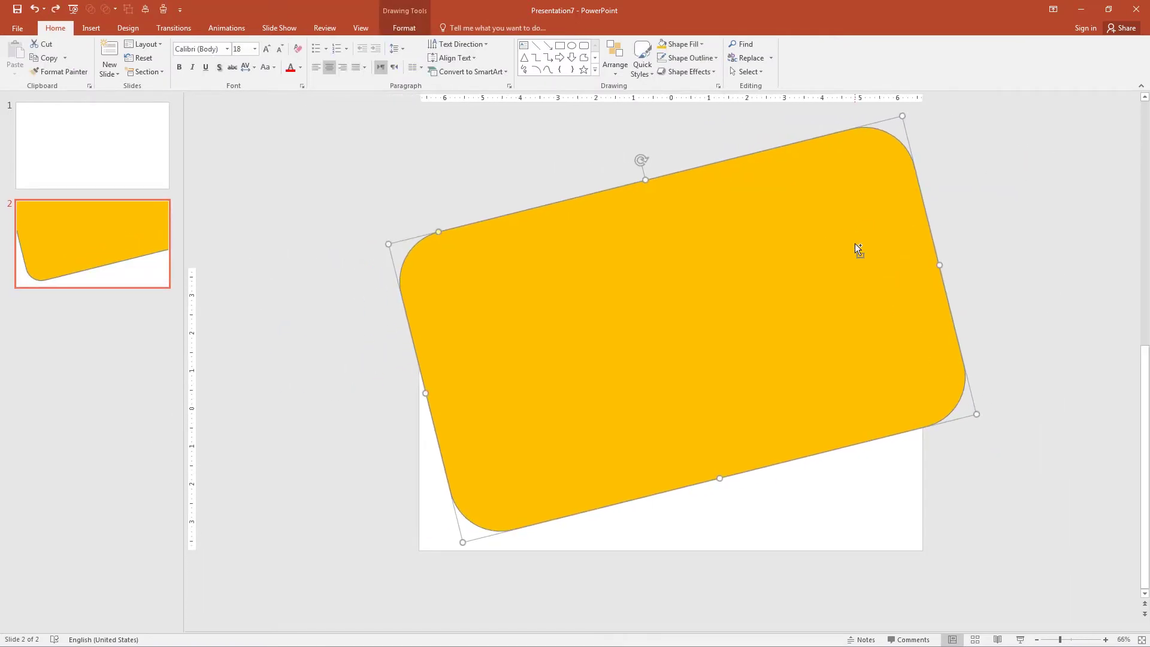
right_click(546, 228)
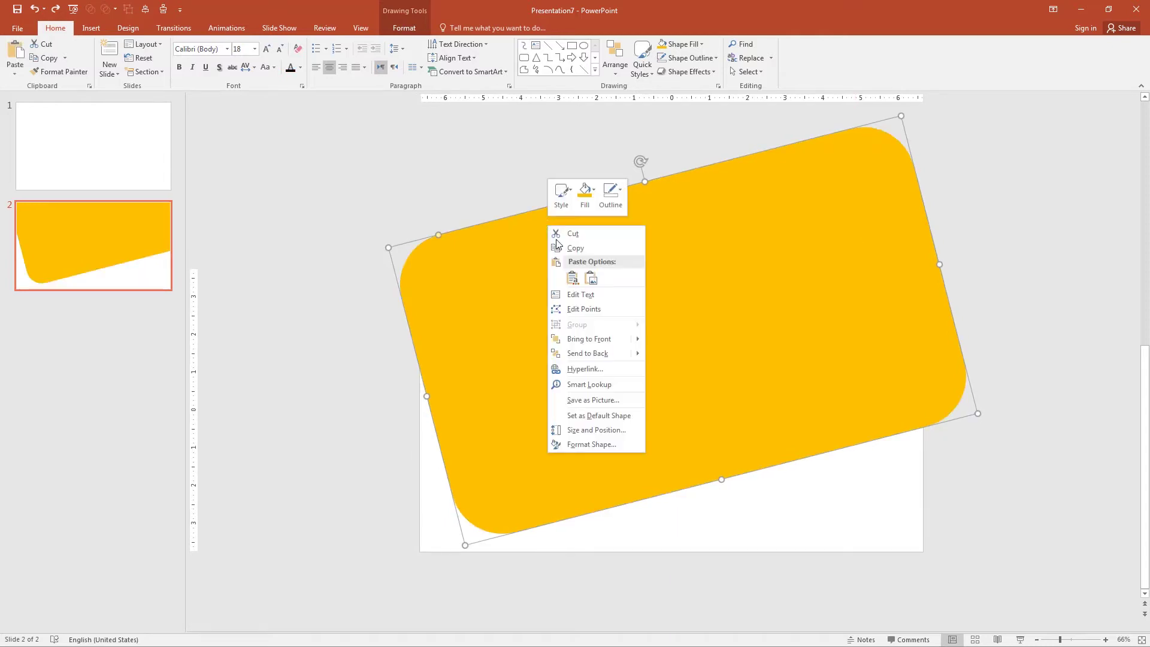
click(589, 355)
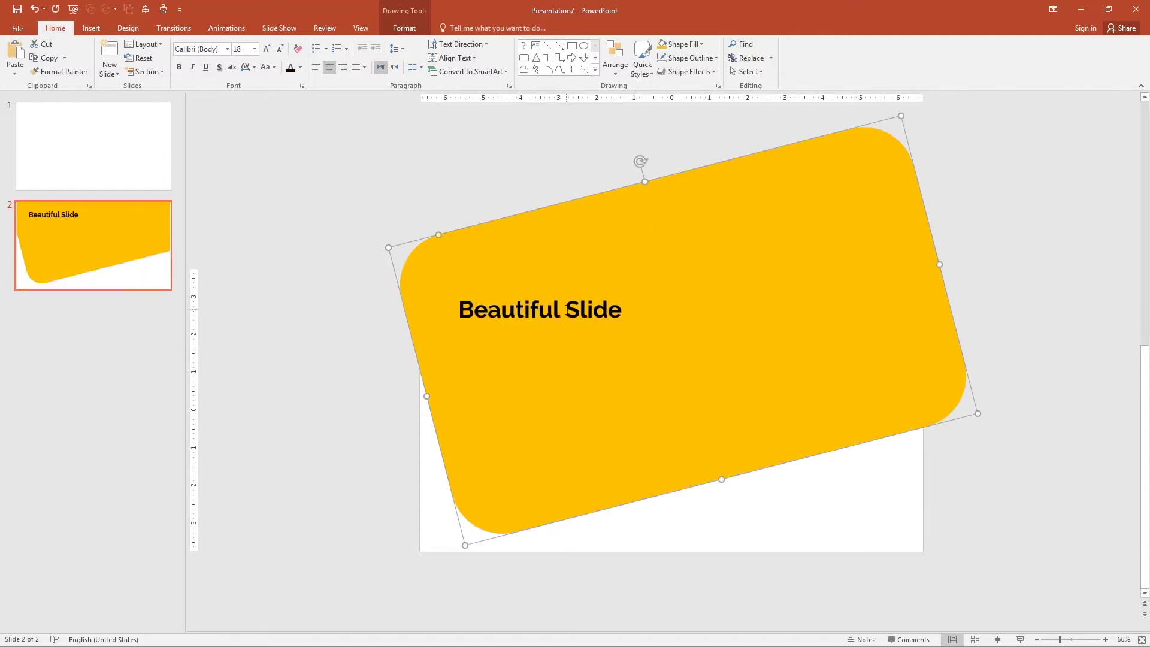
click(567, 309)
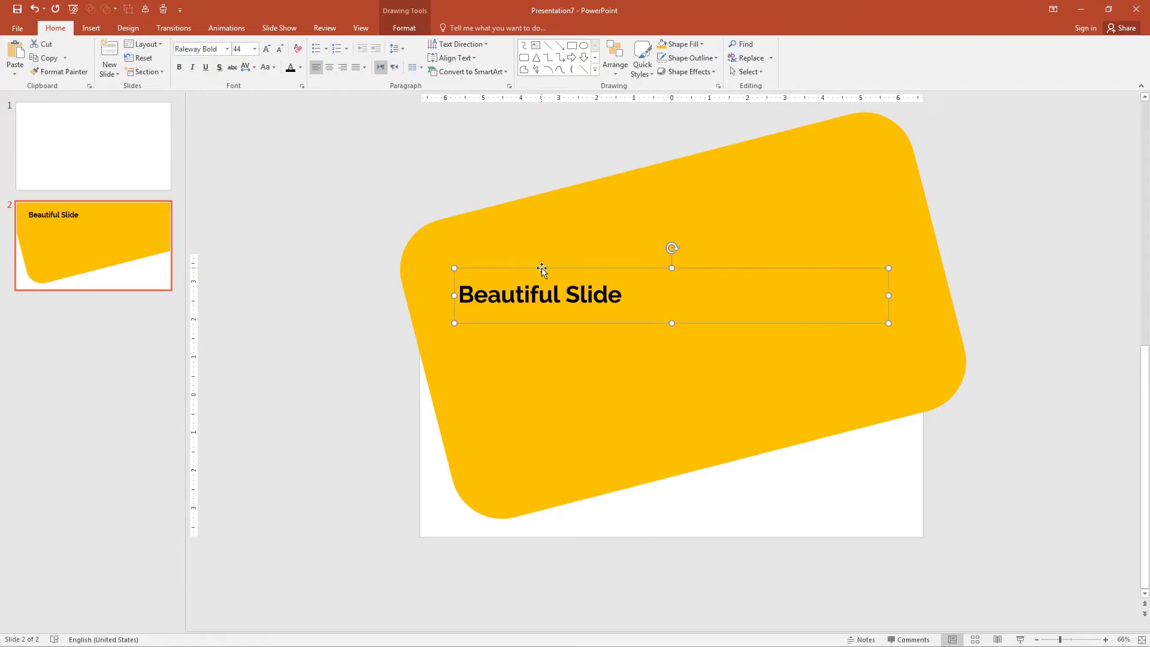
drag(541, 268, 546, 332)
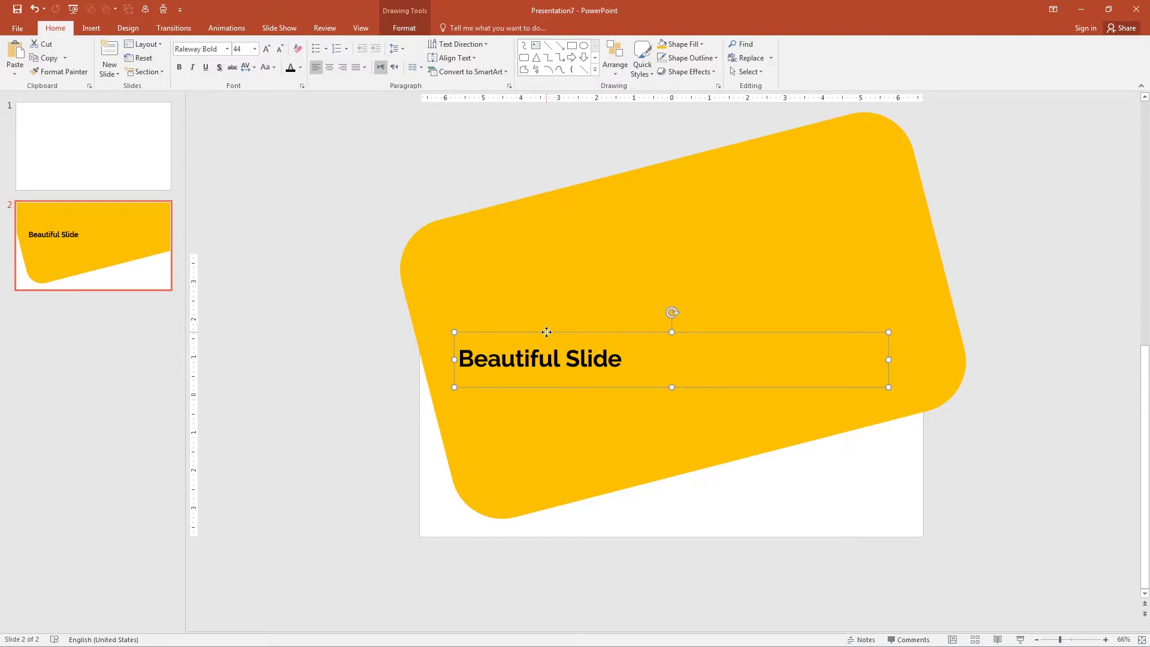
Duplicate the title above the original and retype it as 'A simple Heading'.
key(ctrl+d)
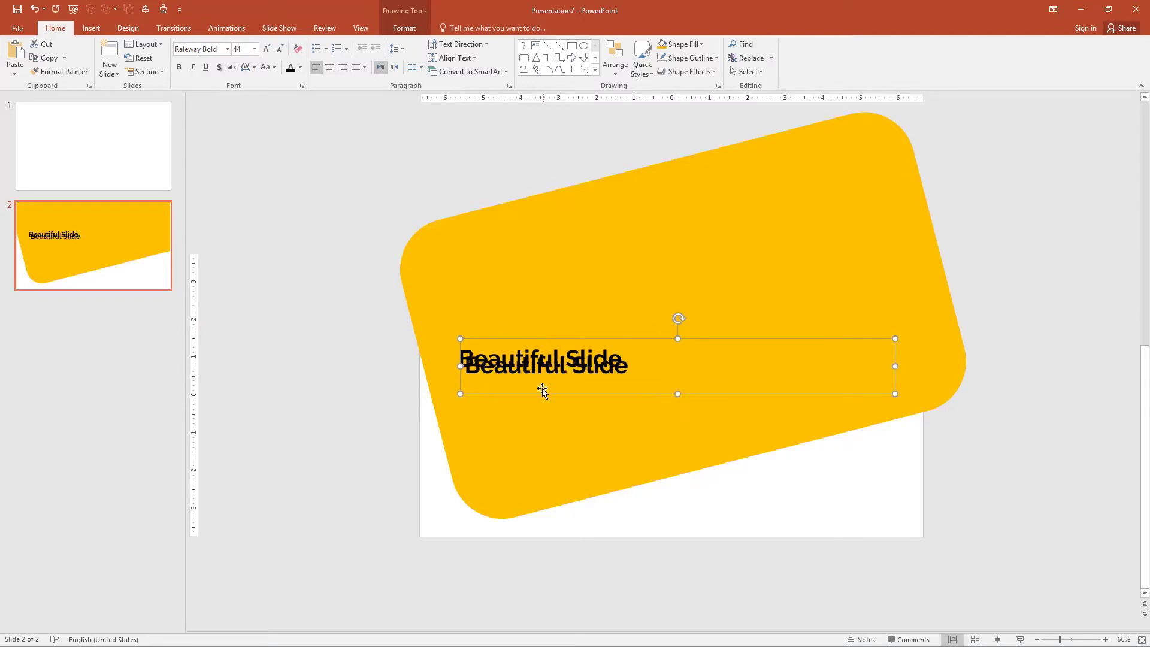
drag(539, 395, 526, 347)
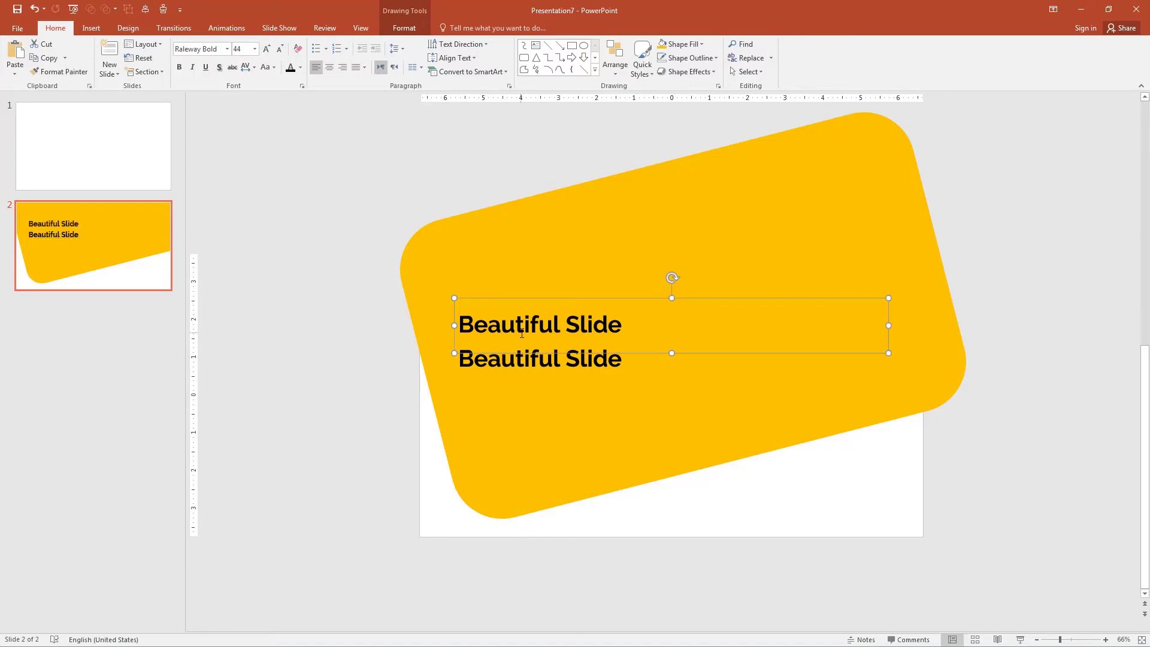
click(522, 333)
triple_click(522, 333)
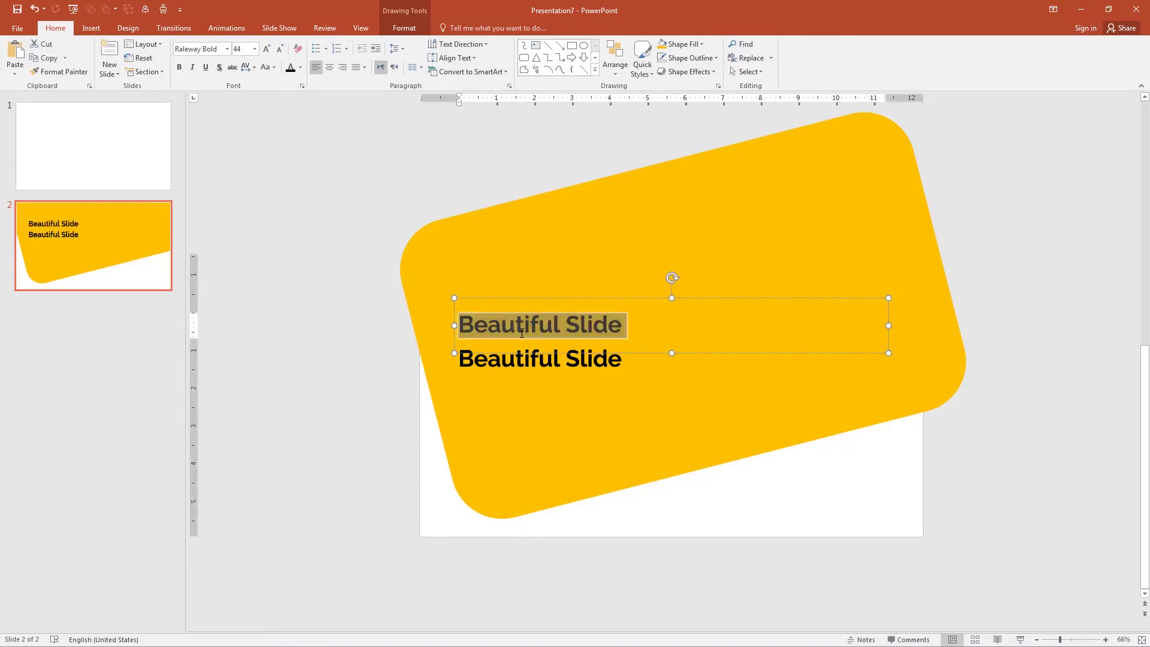
text(A s)
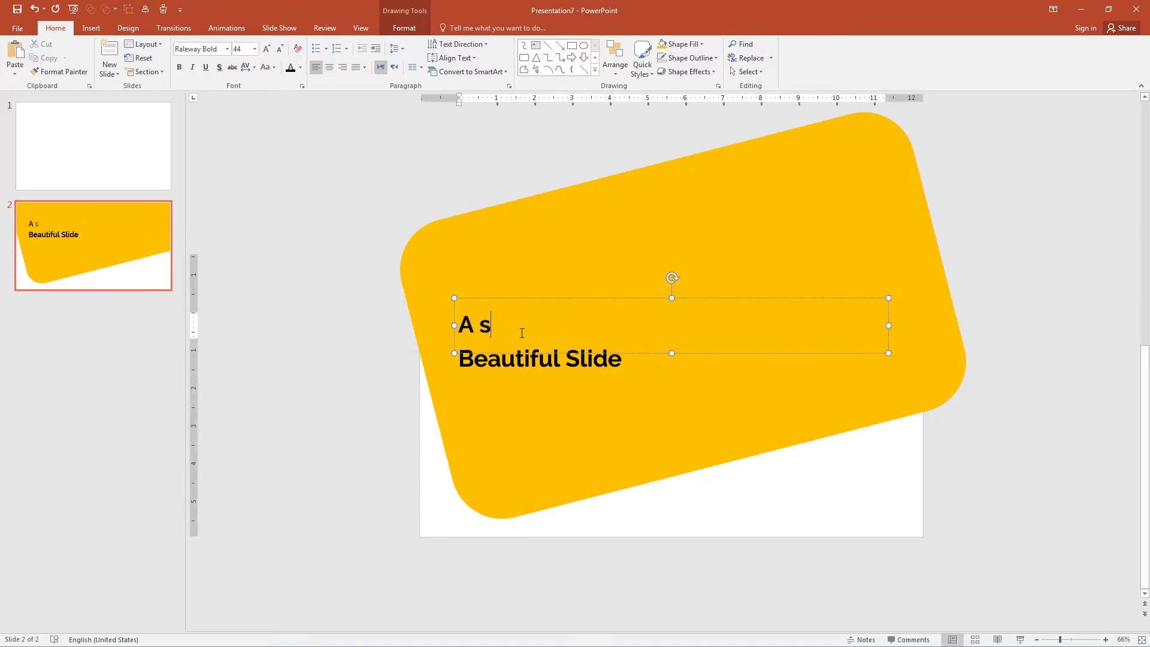
text(imple Heading)
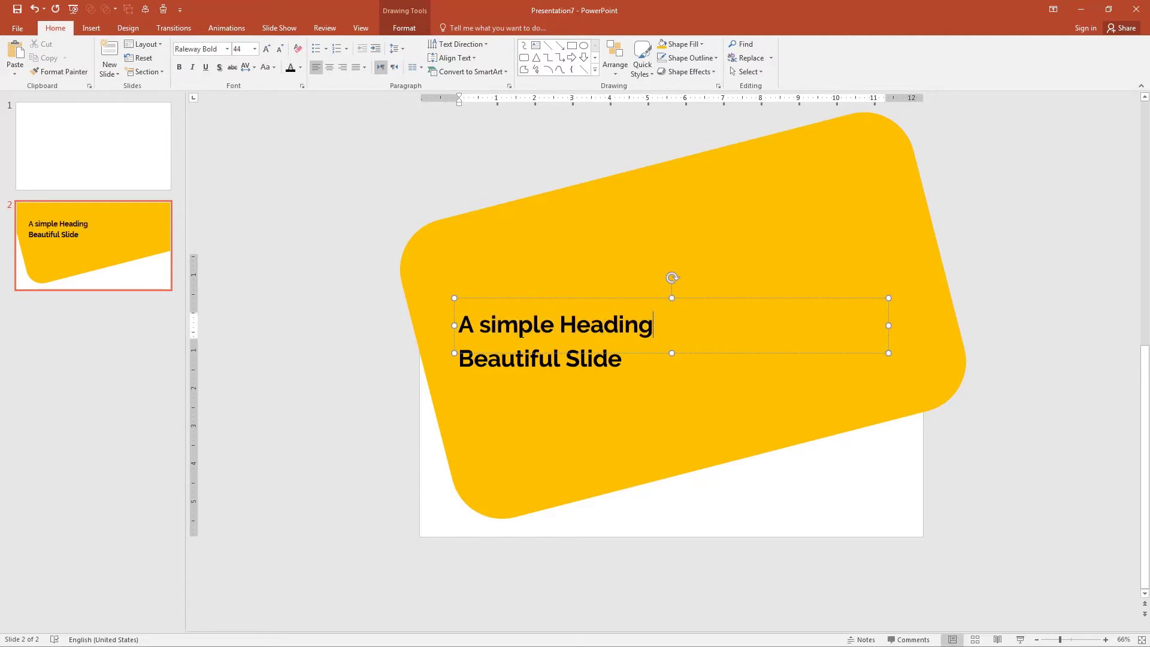
Shrink the heading to 32 pt and change its font to regular Raleway.
key(shift+Home)
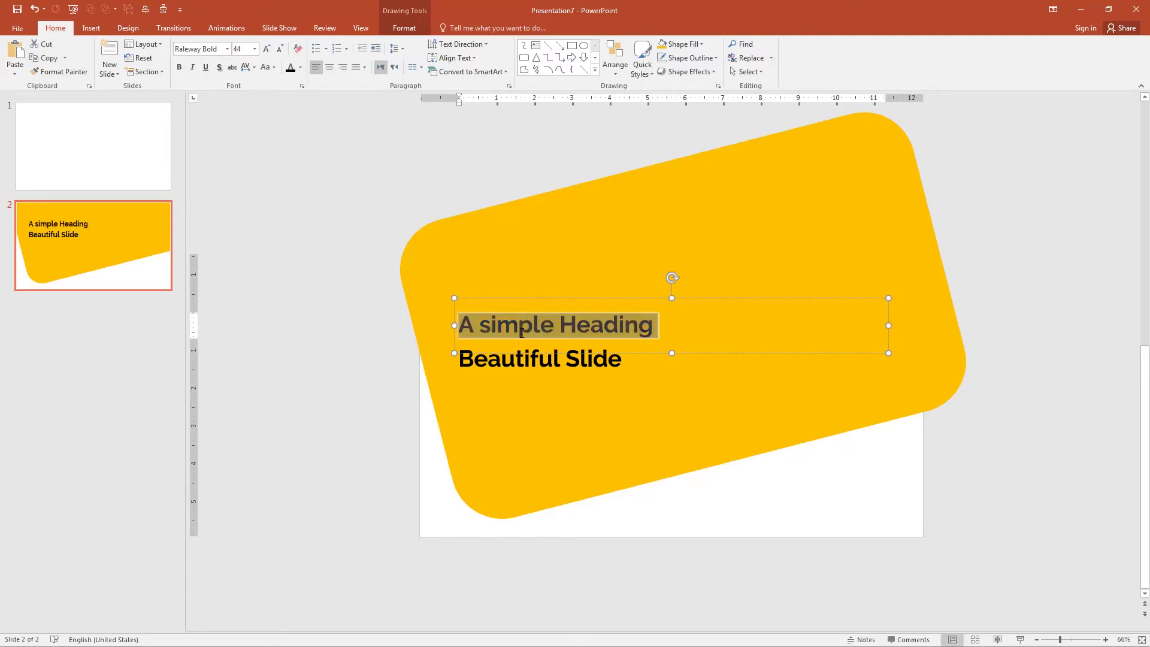
click(281, 52)
click(282, 51)
click(282, 51)
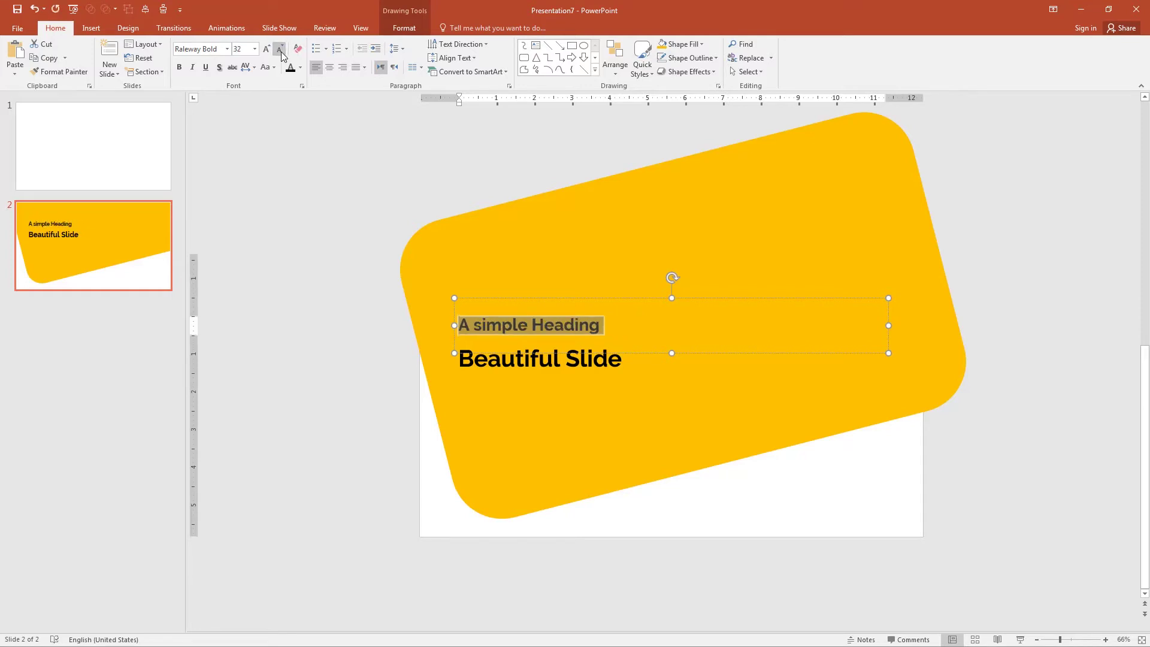
double_click(211, 48)
key(BackSpace)
key(Return)
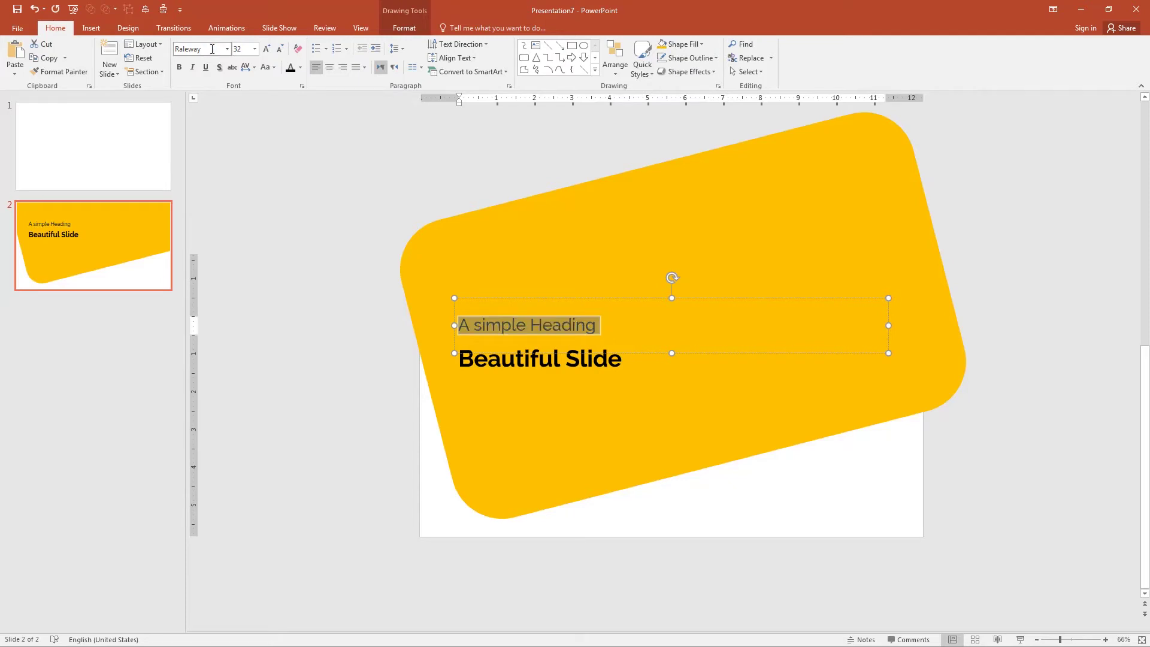
Reduce the heading to 28 pt, tighten its box, and place it just above the title.
drag(671, 353, 666, 326)
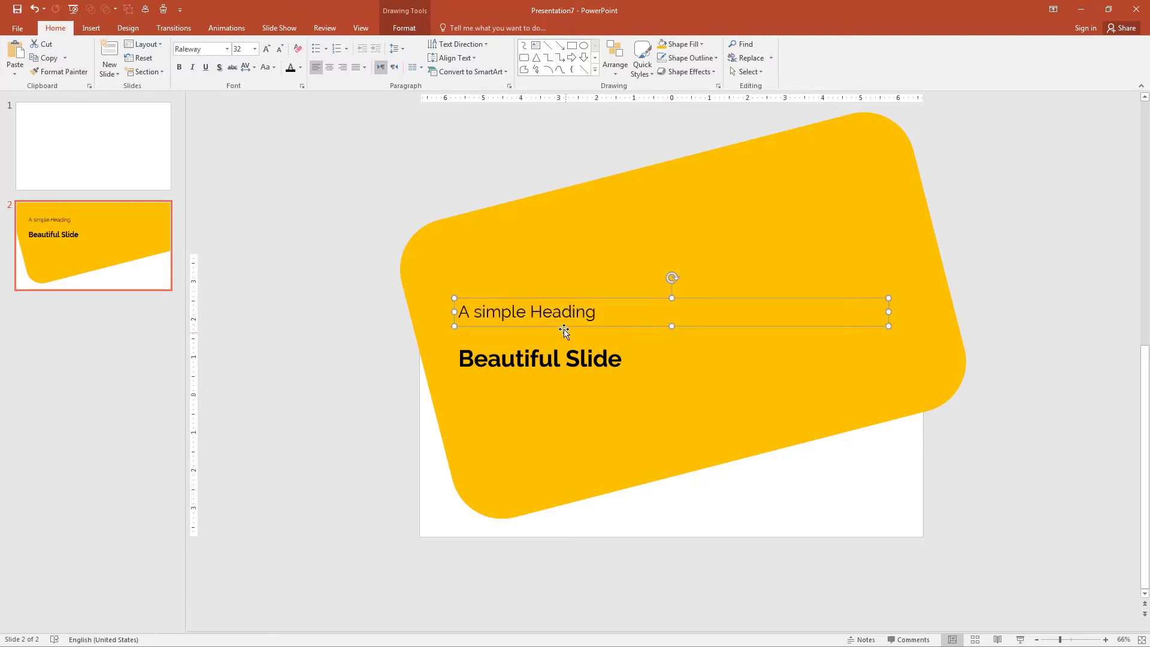
drag(565, 327, 564, 345)
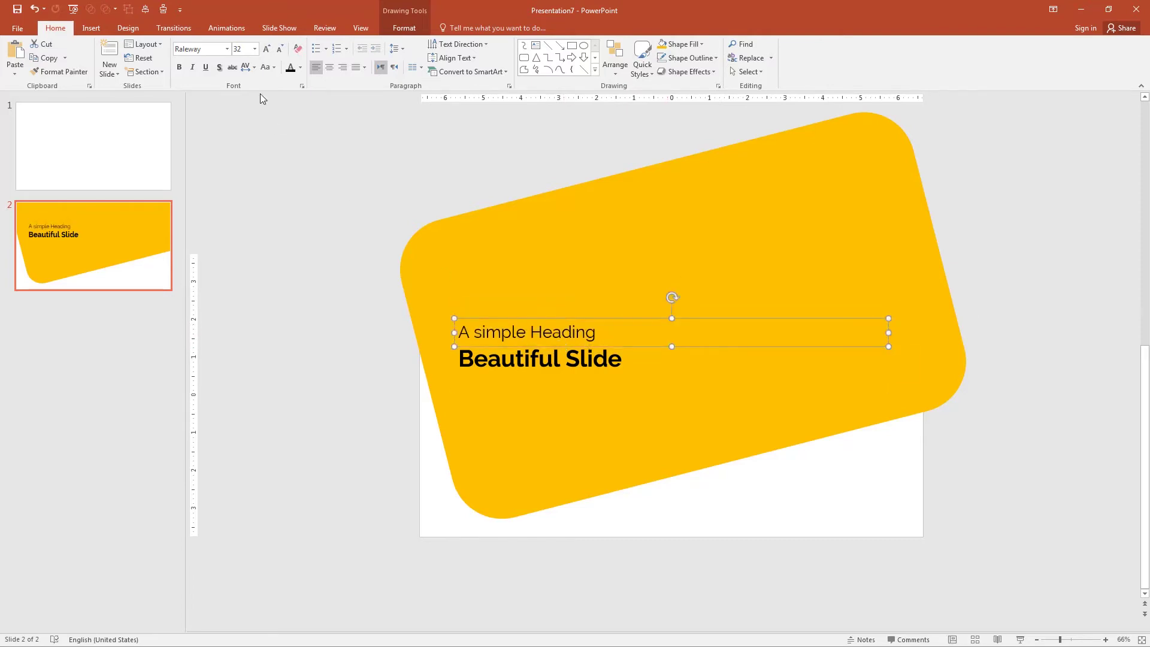
click(280, 49)
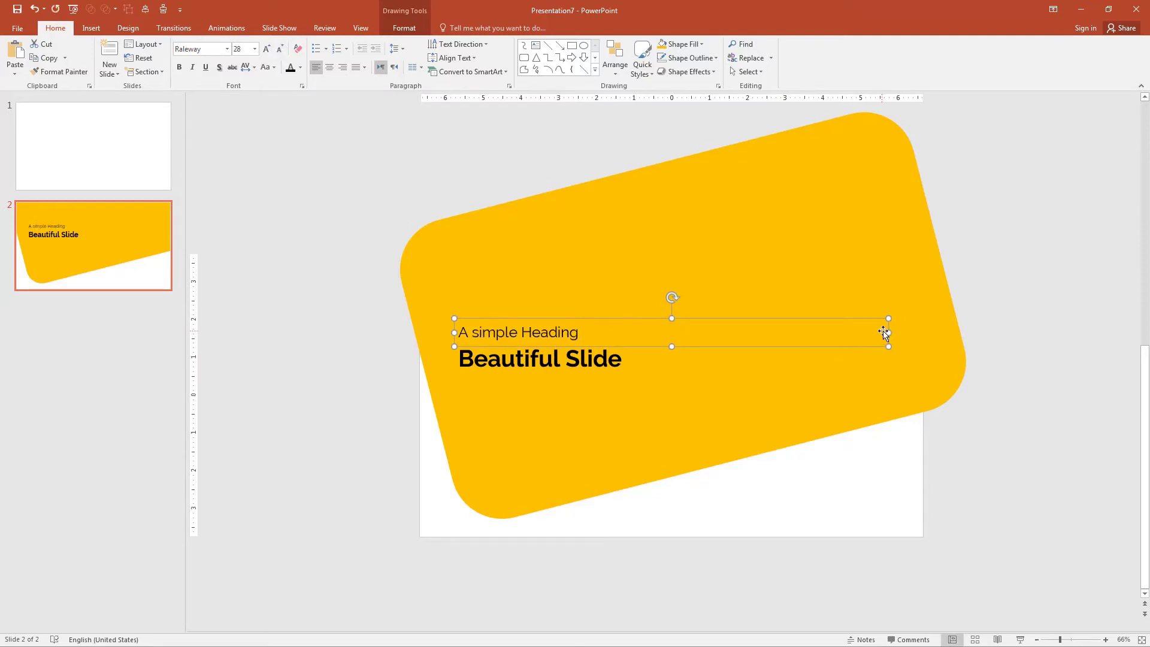
drag(887, 331, 590, 324)
click(709, 498)
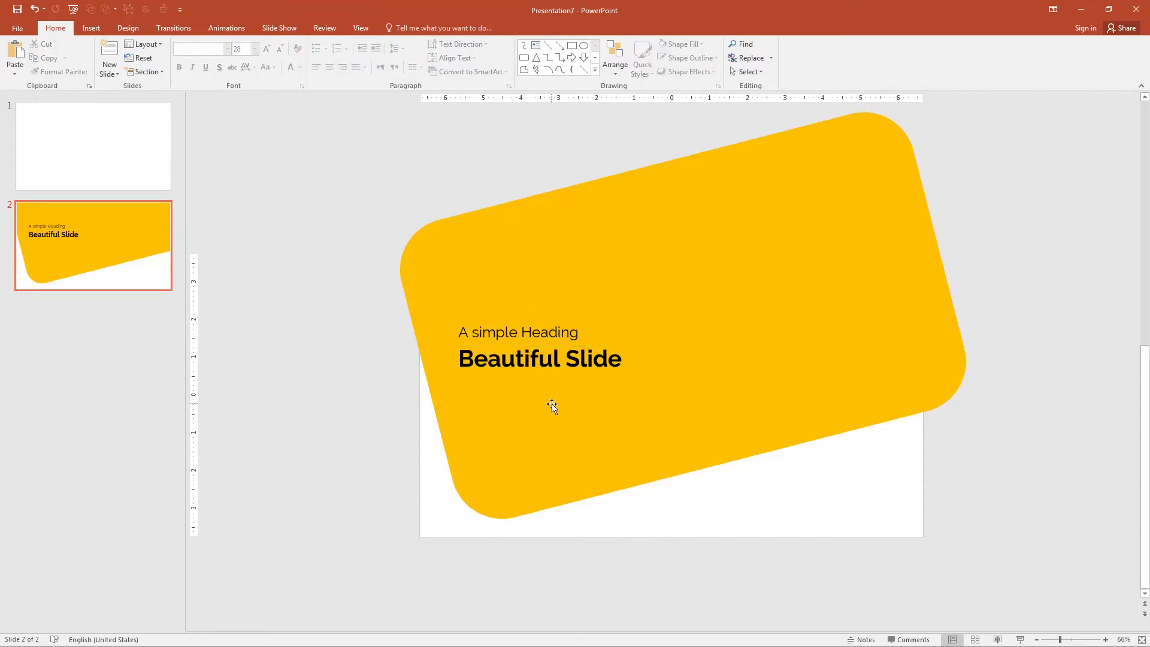
key(ctrl+z)
Add a text box near the slide's bottom right and paste the Lorem Ipsum text into it.
click(97, 30)
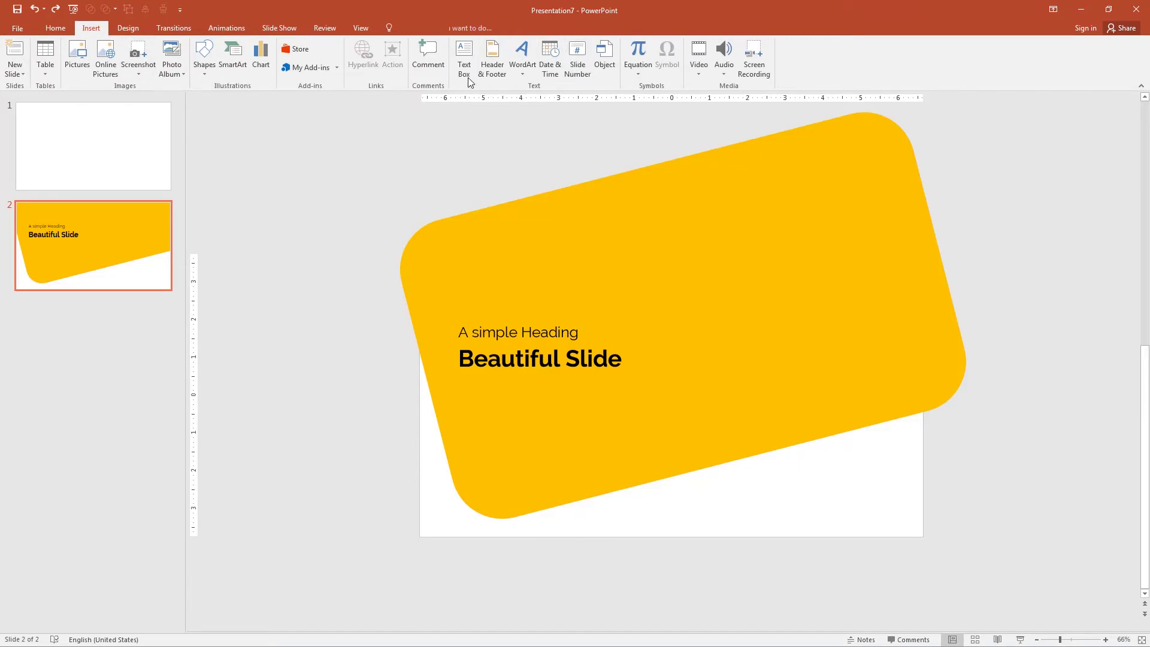
click(470, 58)
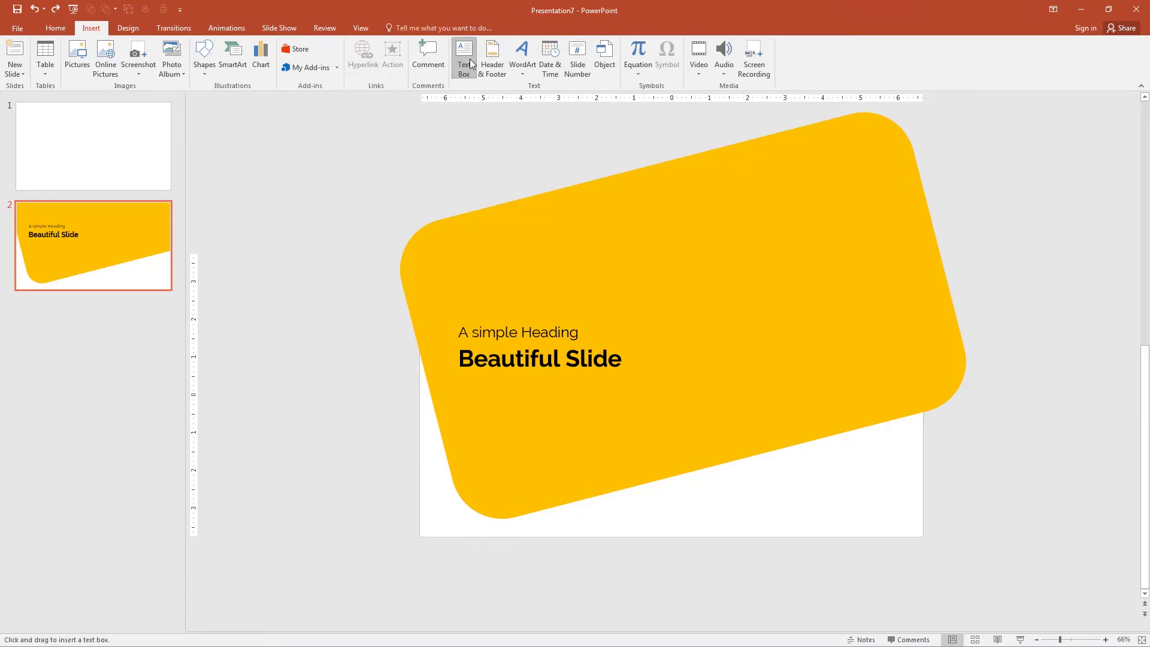
click(783, 476)
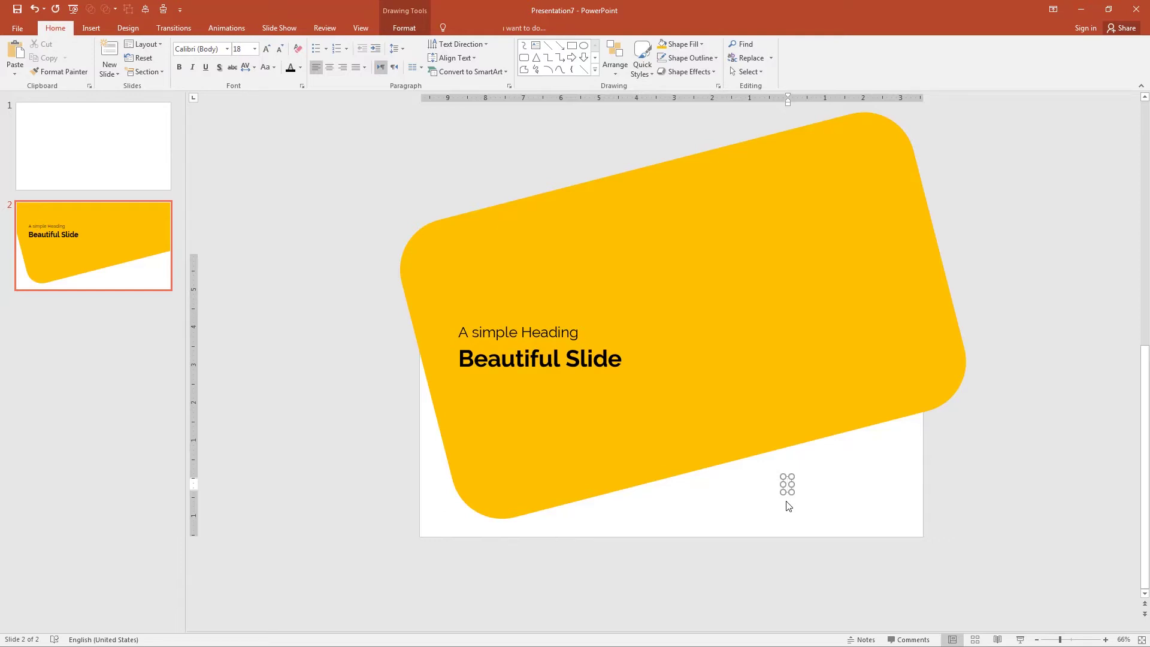
text(Lorem Ipsum is simply dummy text of the printing and typesetting industry. Lorem Ipsum has been the industry's standard dummy)
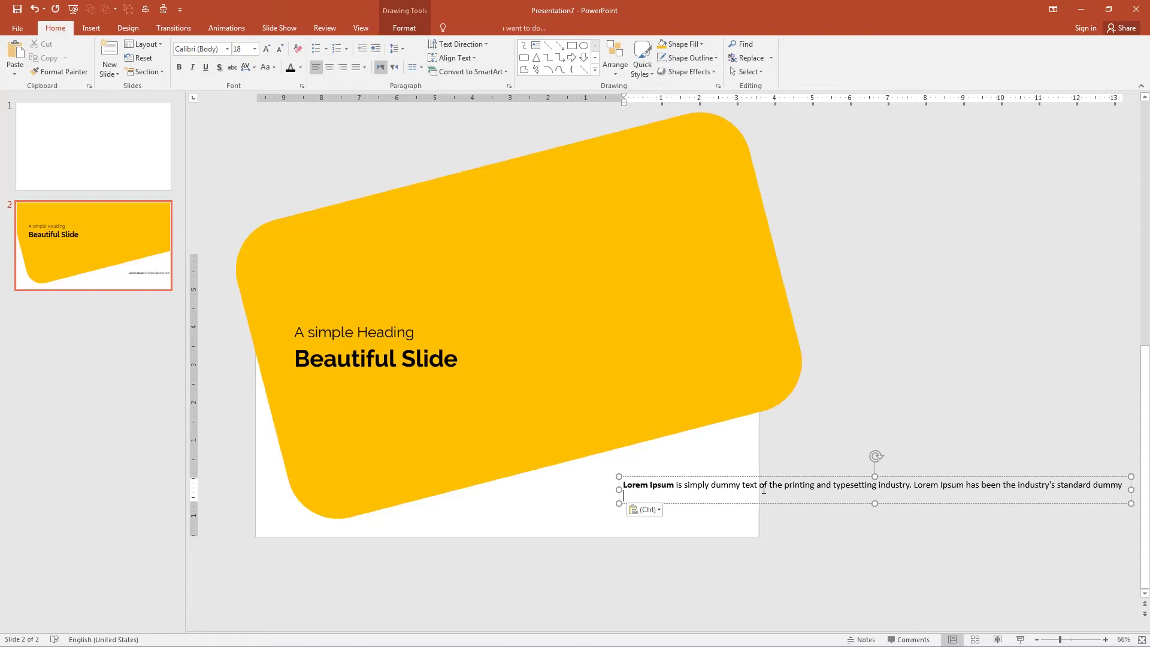
Set all the Lorem Ipsum text in the Roboto font.
key(ctrl+a)
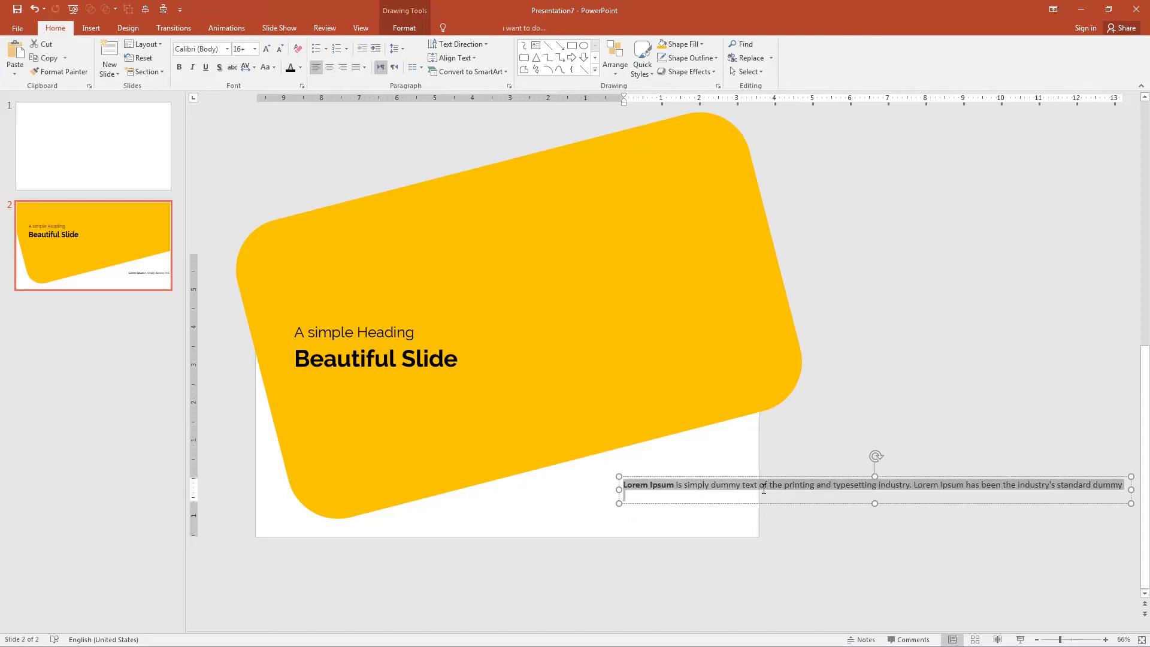
click(189, 52)
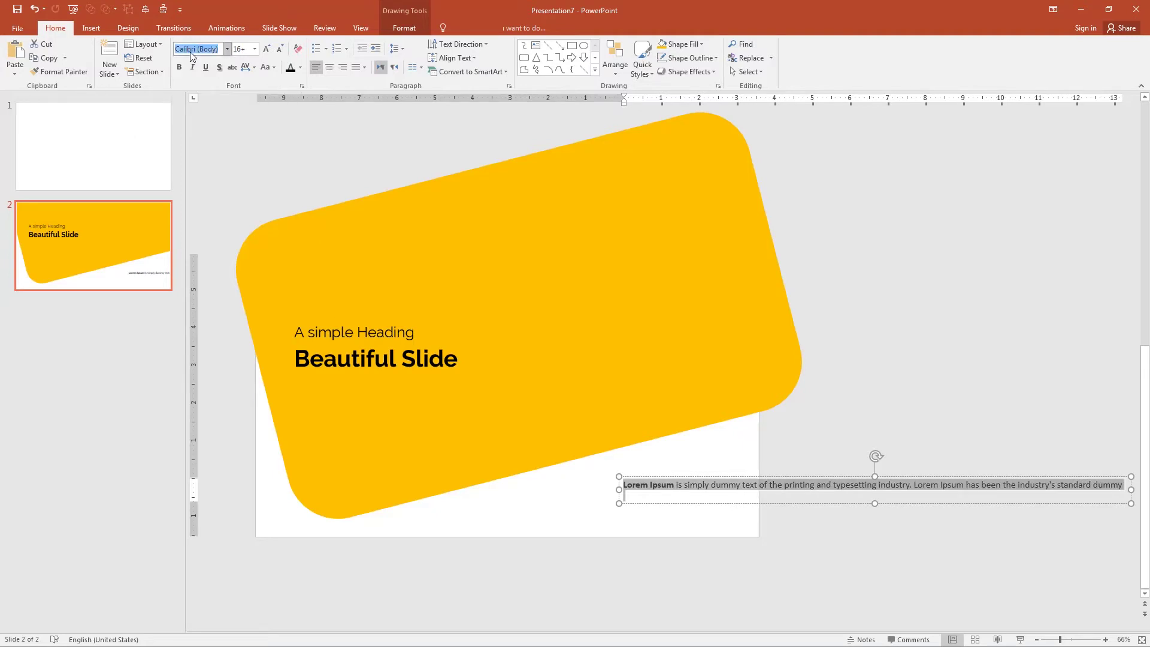
text(Roto)
key(BackSpace)
key(Tab)
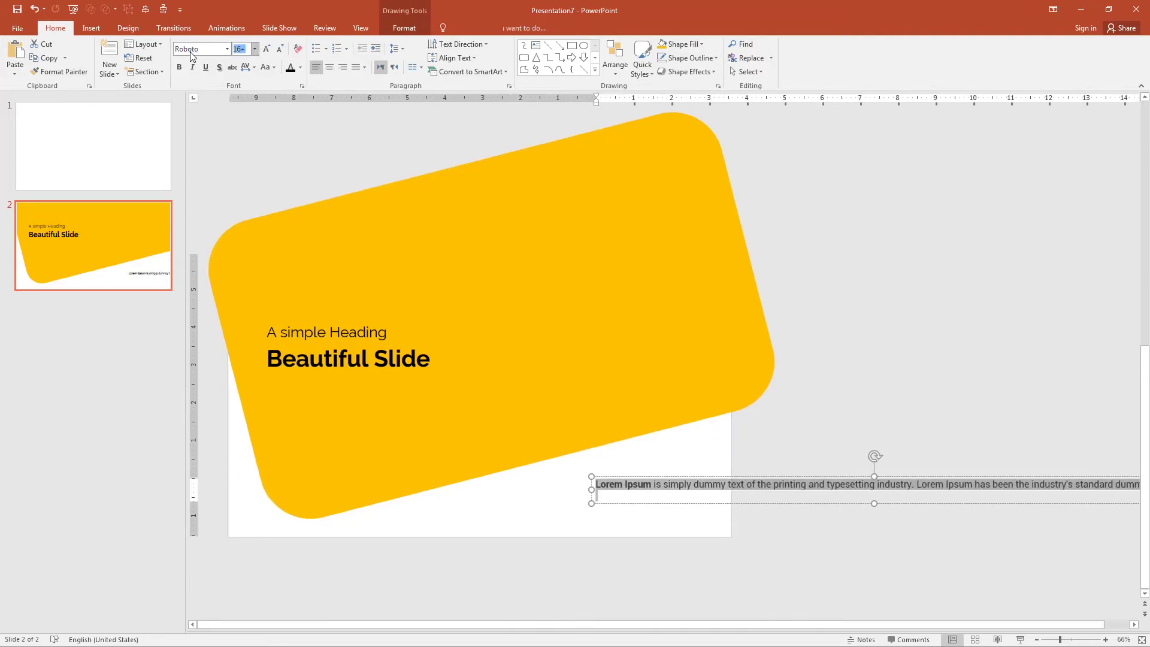
key(Escape)
Move the Lorem Ipsum box under the title, narrow it to four lines, and duplicate it below.
click(731, 477)
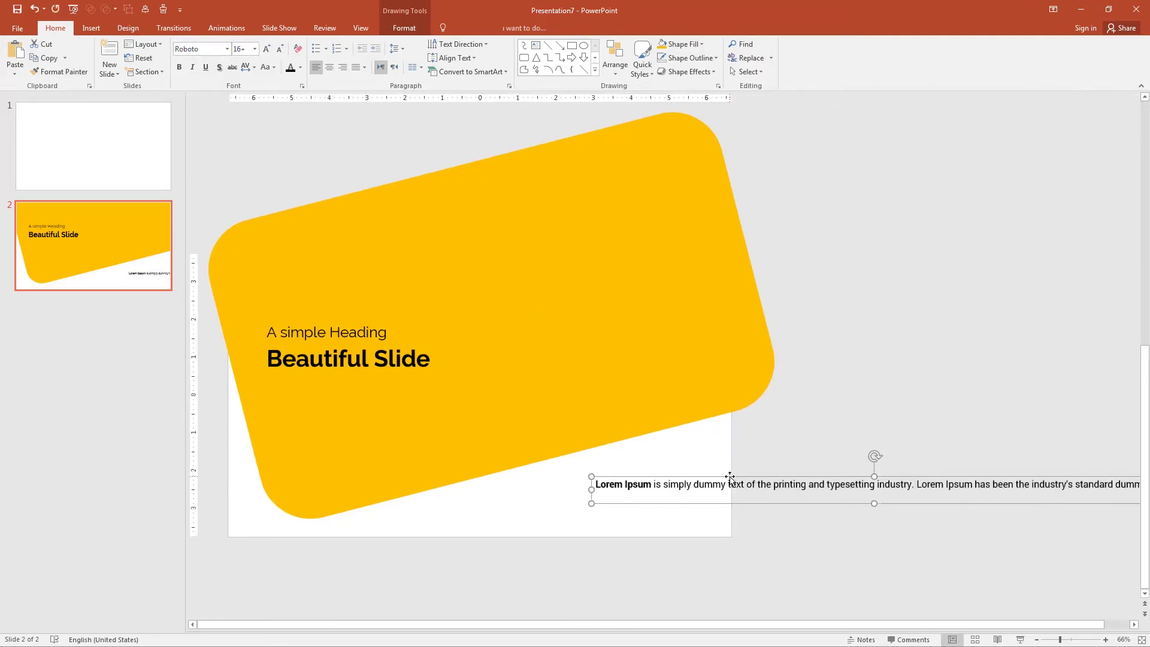
drag(730, 478, 414, 384)
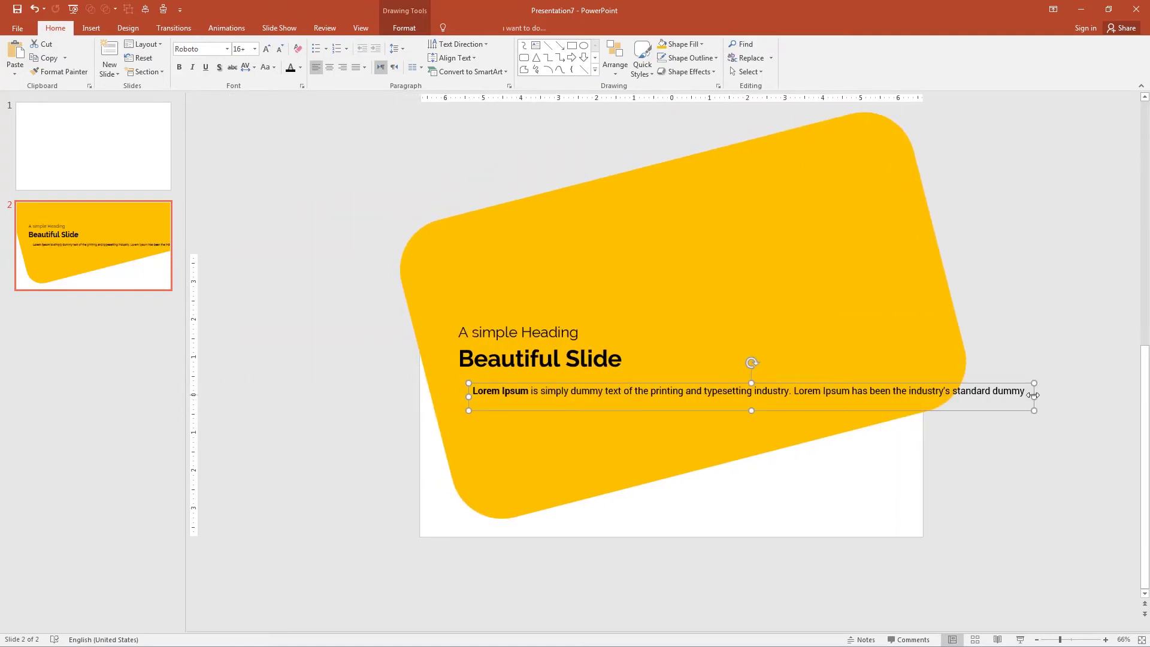
drag(1032, 395, 641, 384)
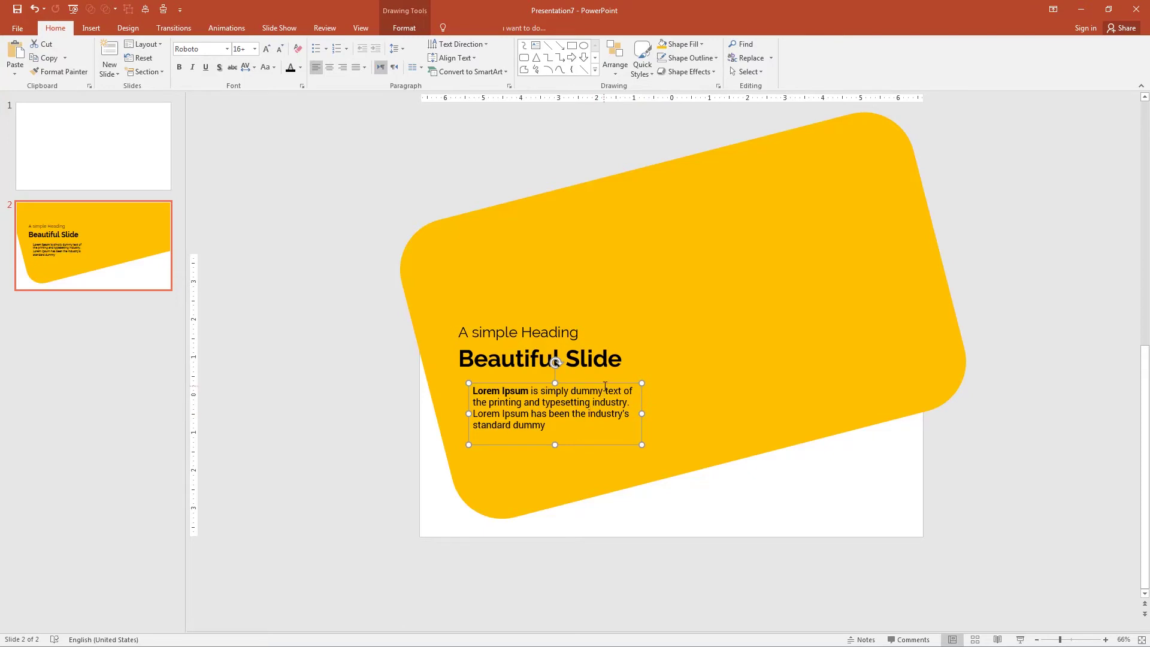
drag(604, 385, 603, 446)
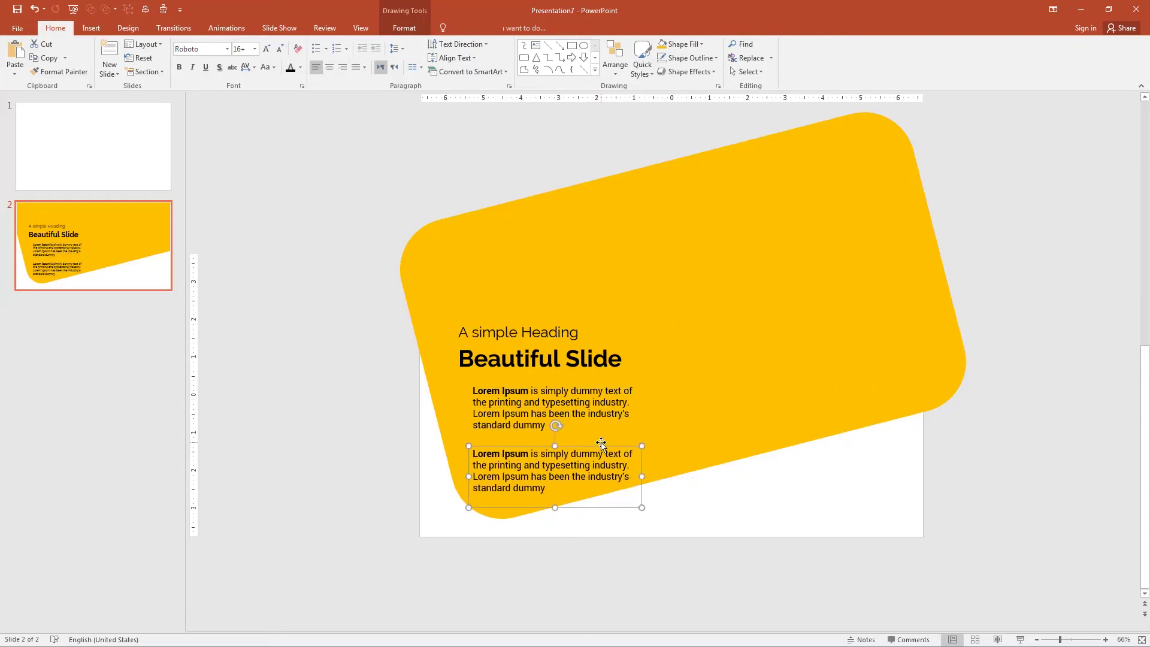
click(426, 460)
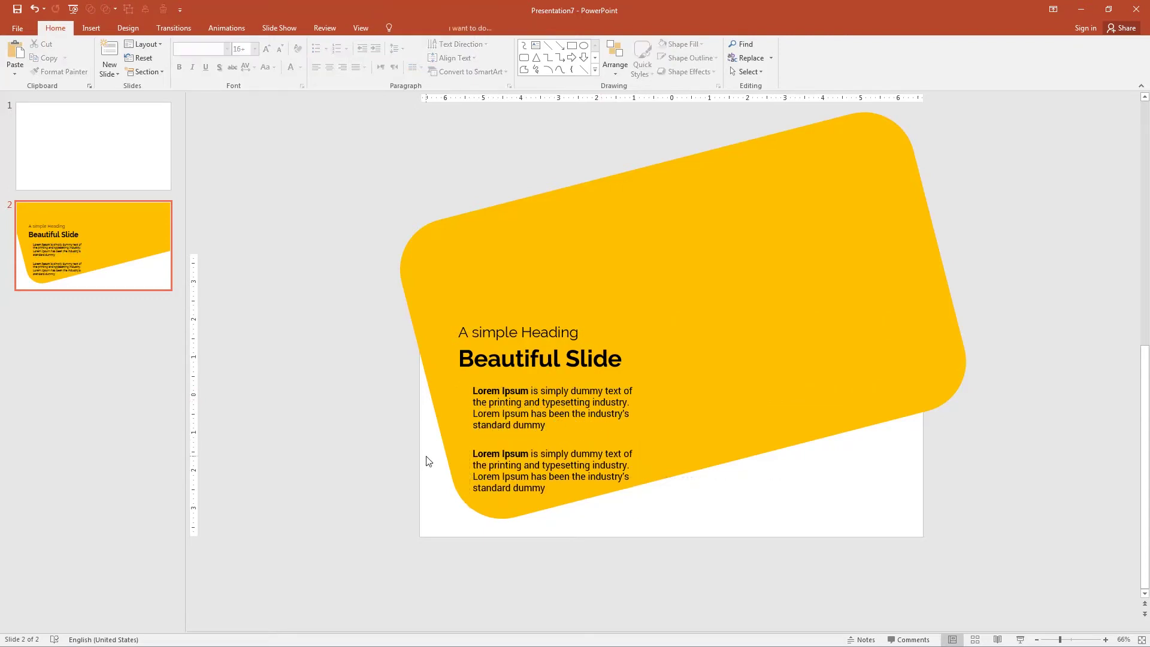
Move the heading, title, and both Lorem Ipsum boxes up together as a group.
click(485, 335)
shift+click(506, 388)
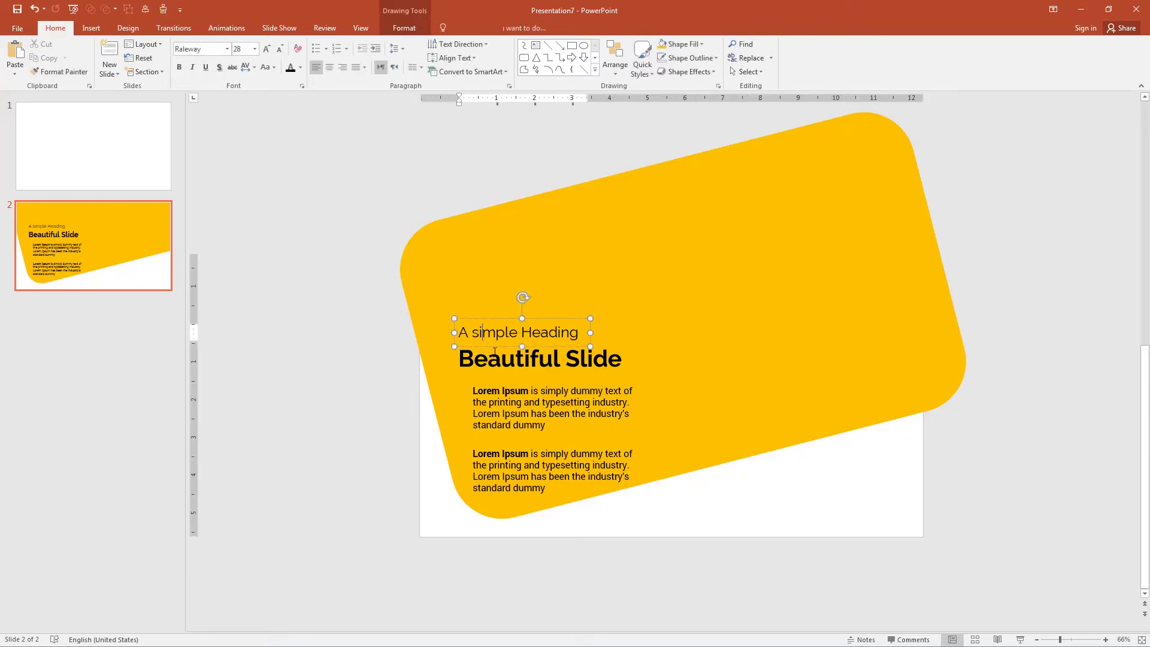
shift+click(506, 391)
shift+click(512, 459)
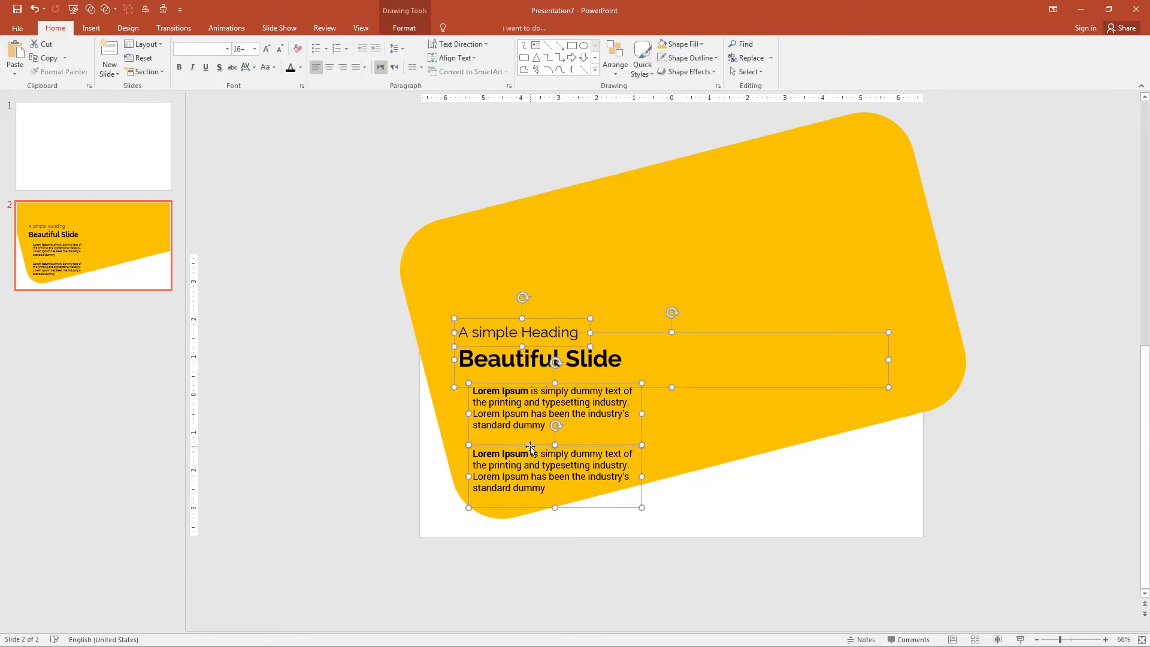
drag(530, 448, 529, 433)
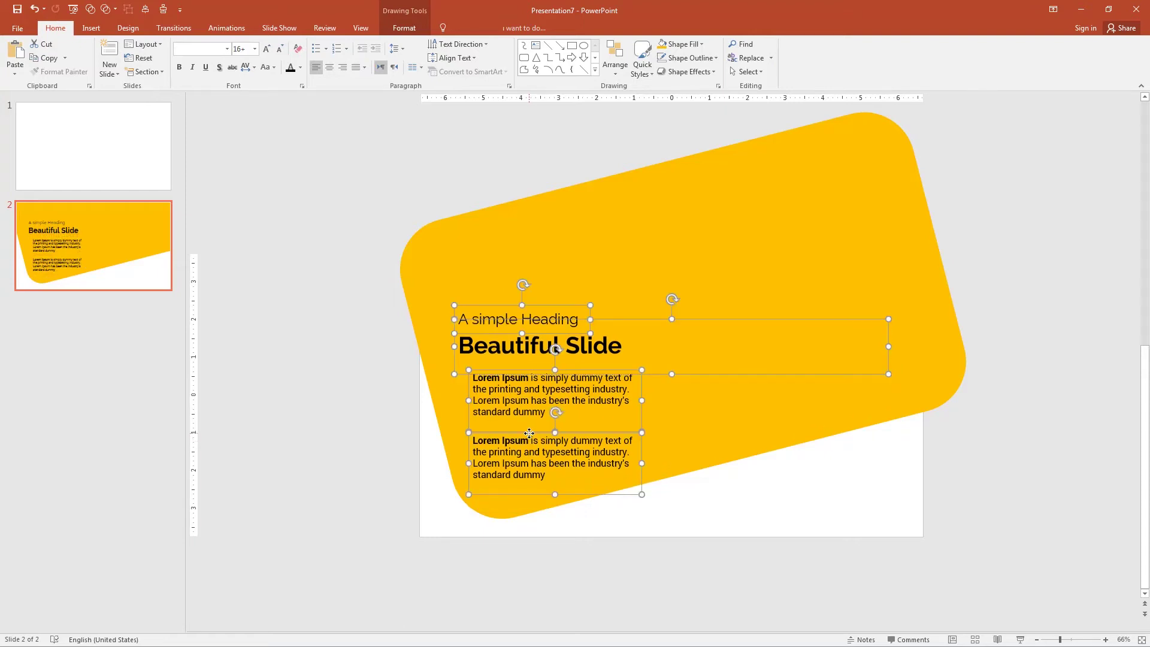
click(665, 466)
click(682, 524)
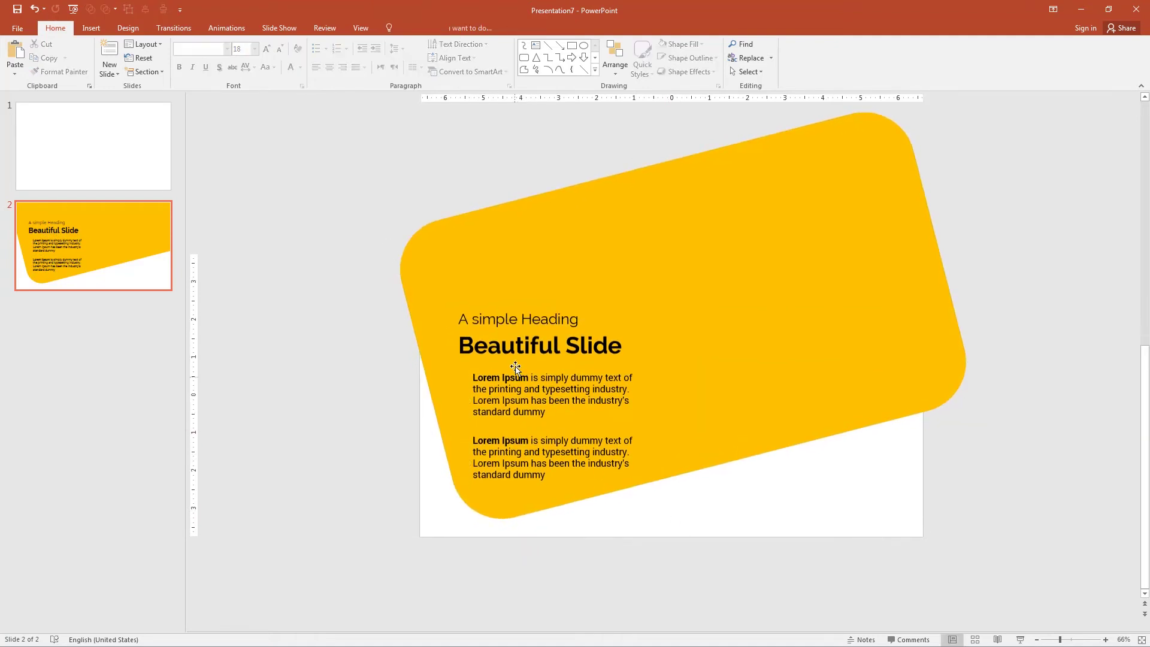
Nudge the 'A simple Heading' box down to sit snugly above 'Beautiful Slide'.
click(521, 319)
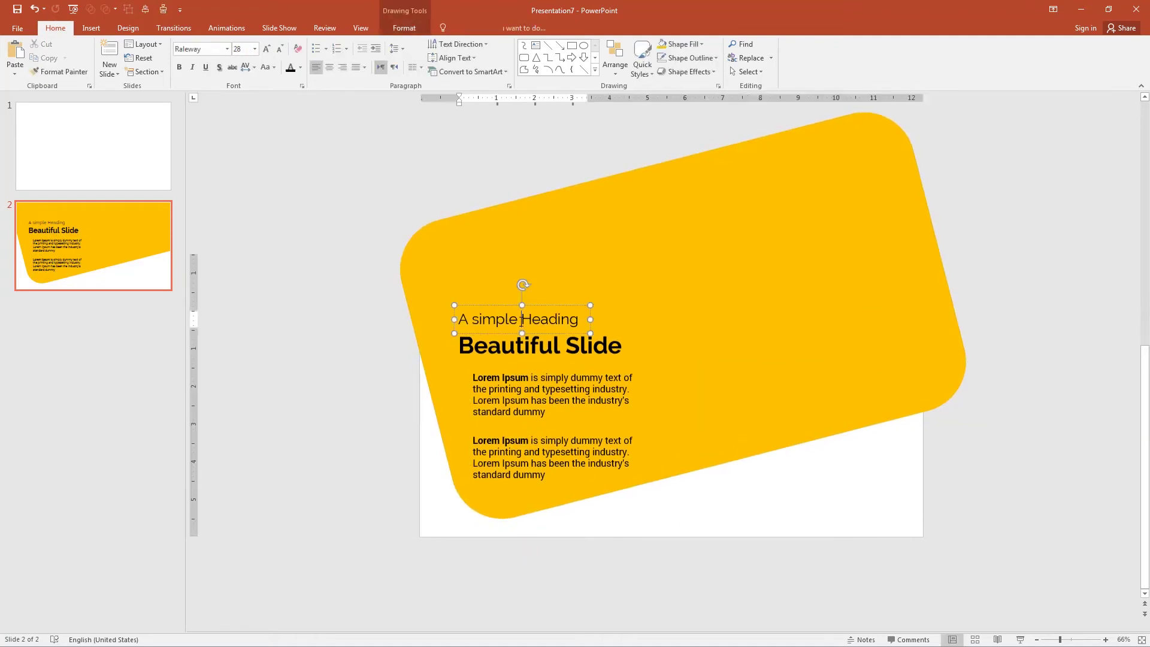
click(488, 305)
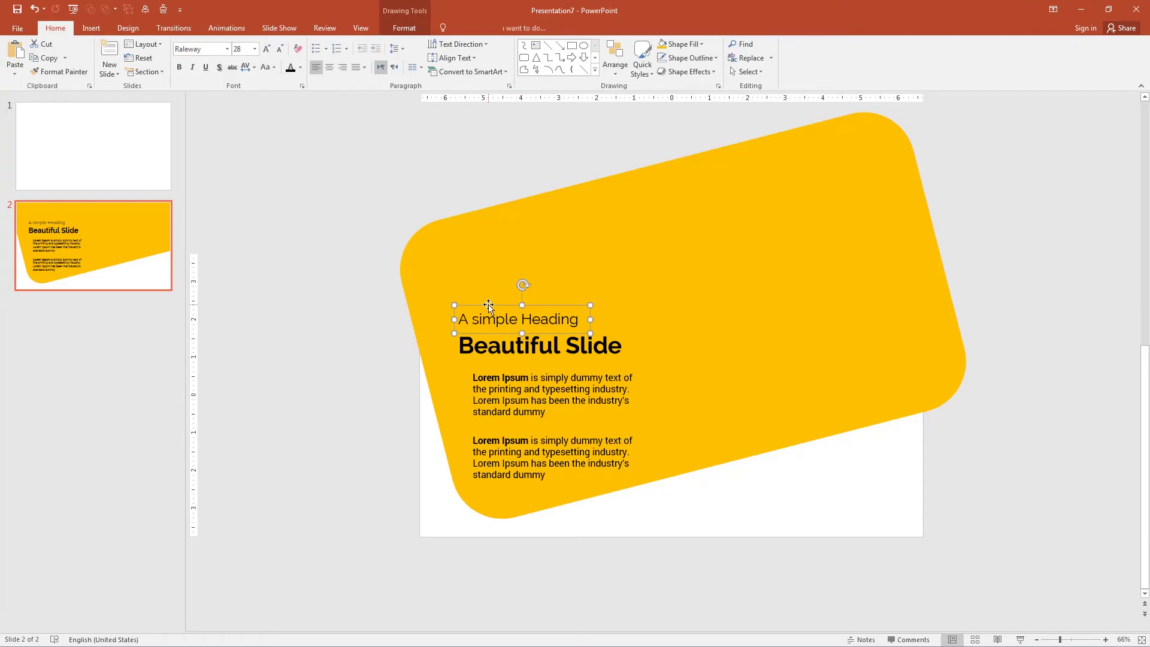
drag(488, 305, 487, 311)
click(332, 370)
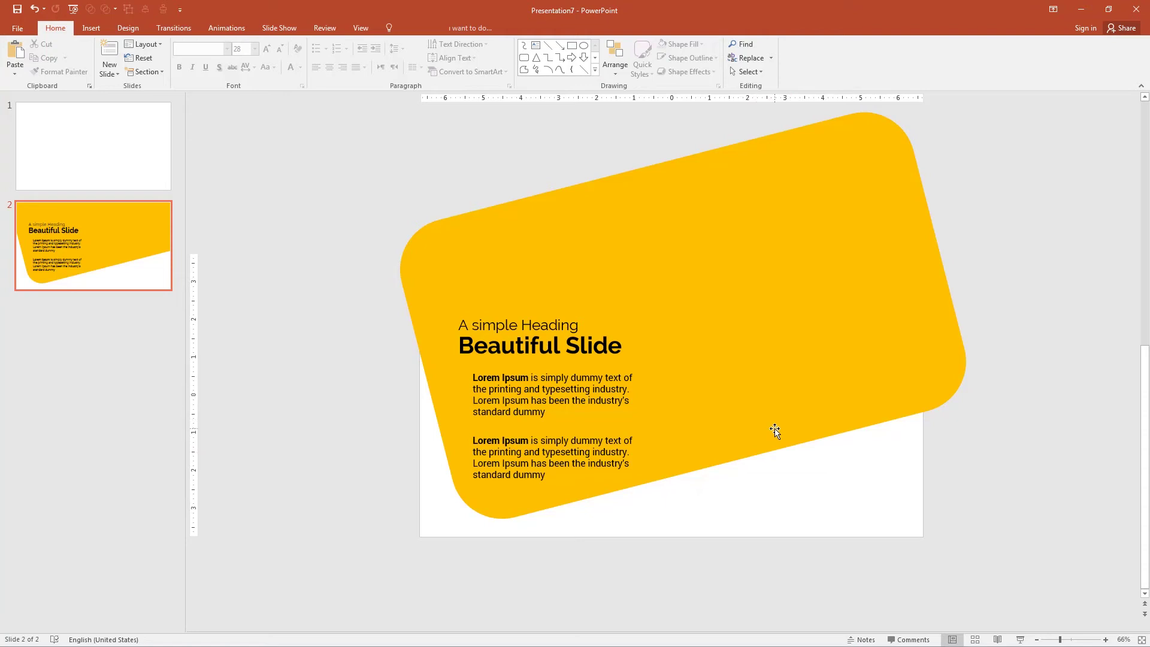
Draw a hexagon right of the Lorem Ipsum text, rotate it about 90°, and nudge it into place.
click(91, 30)
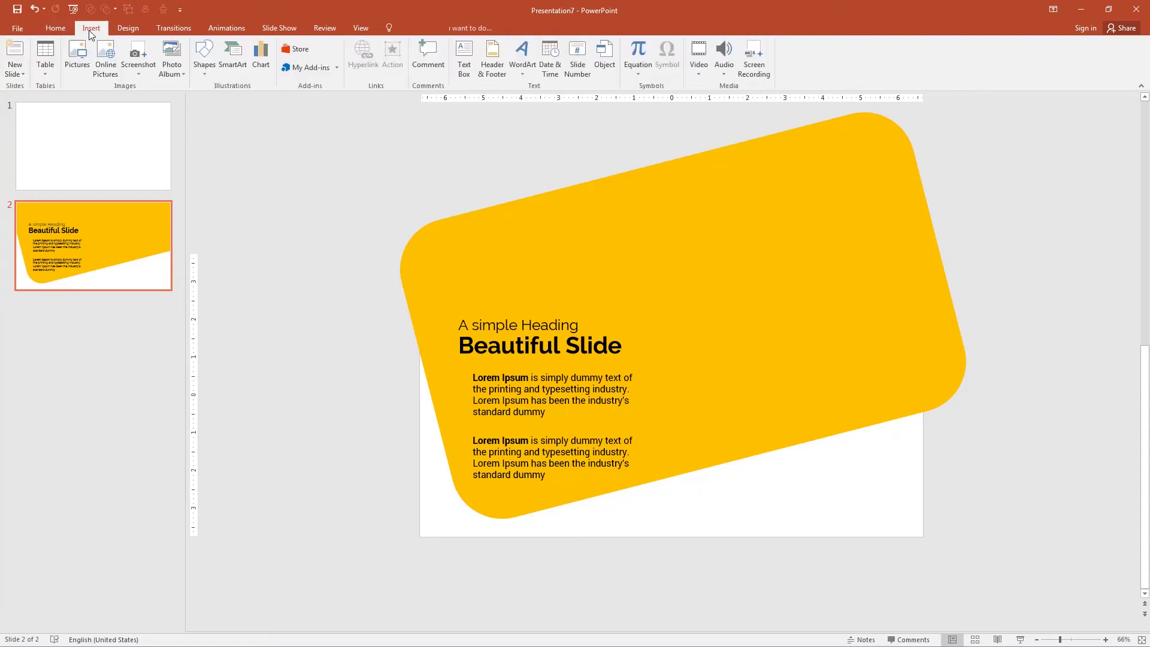
click(206, 75)
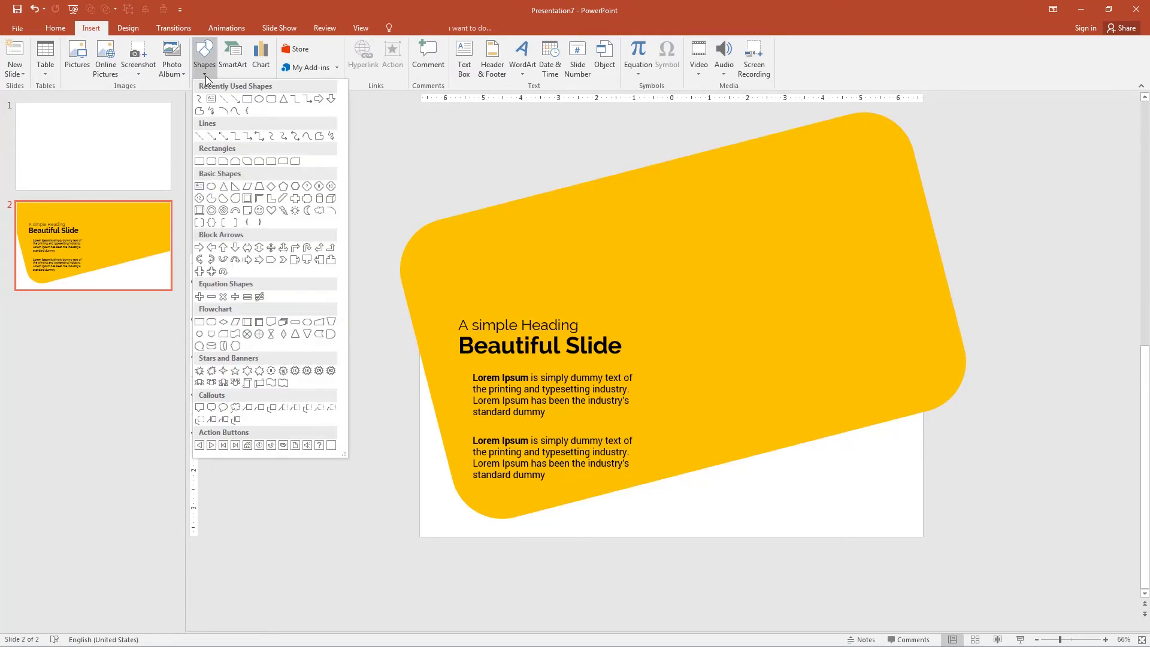
click(294, 186)
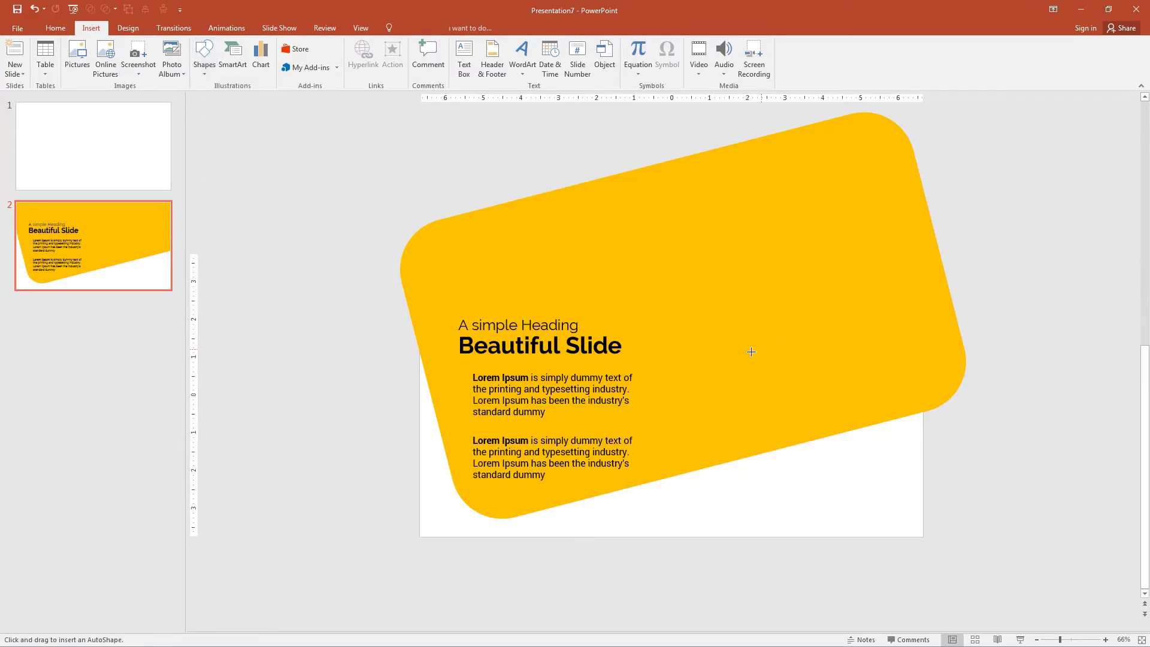
drag(727, 337, 801, 444)
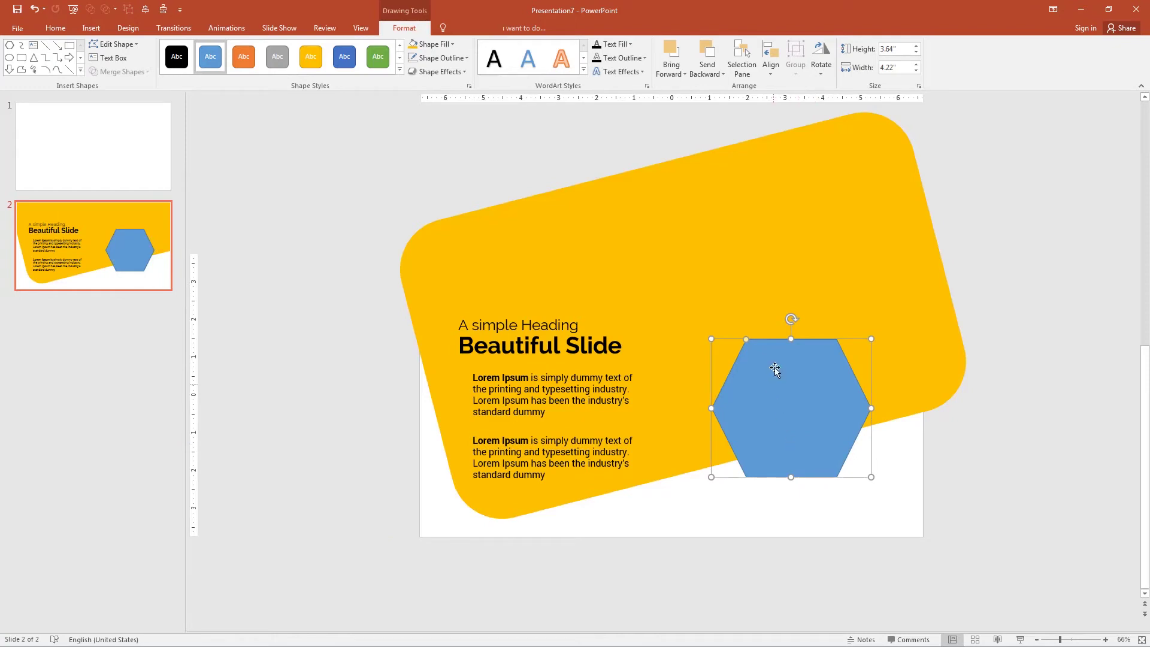
drag(791, 320, 879, 440)
click(879, 440)
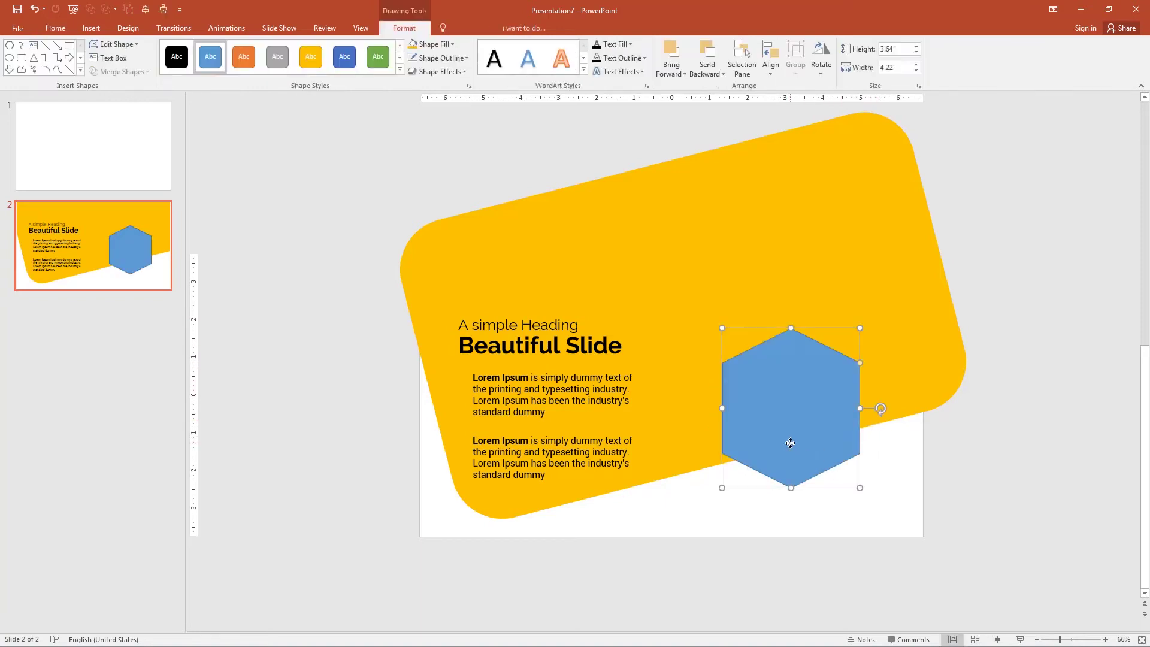
drag(790, 443, 781, 440)
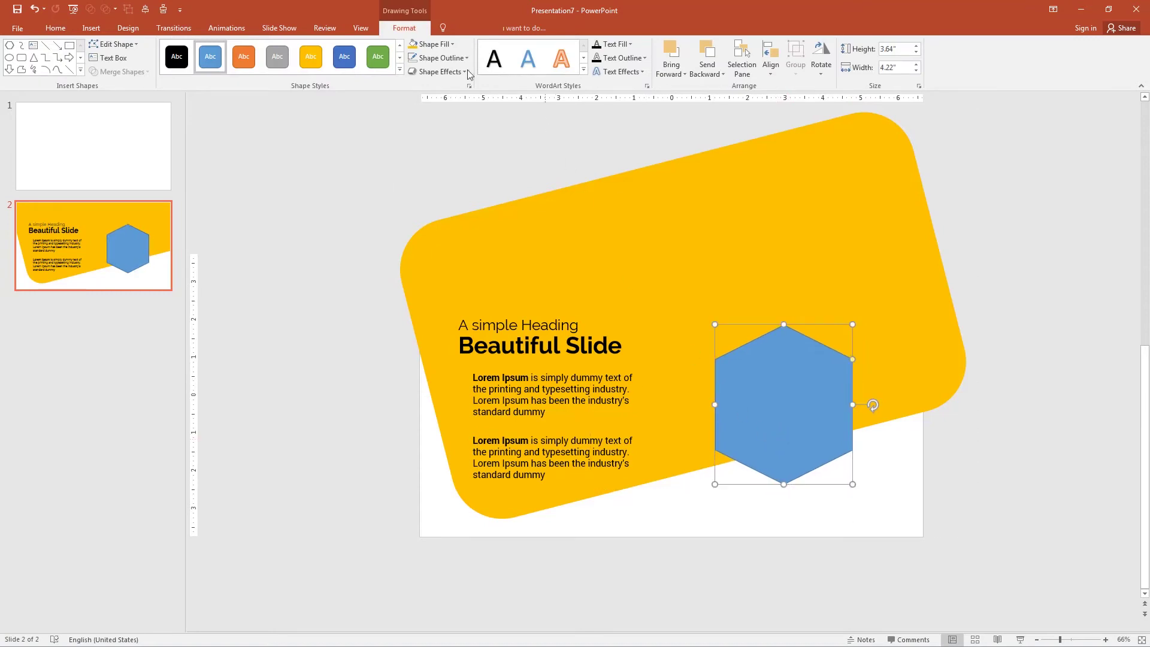
Change the hexagon's fill from blue to Standard Colors Purple, then deselect it.
click(447, 50)
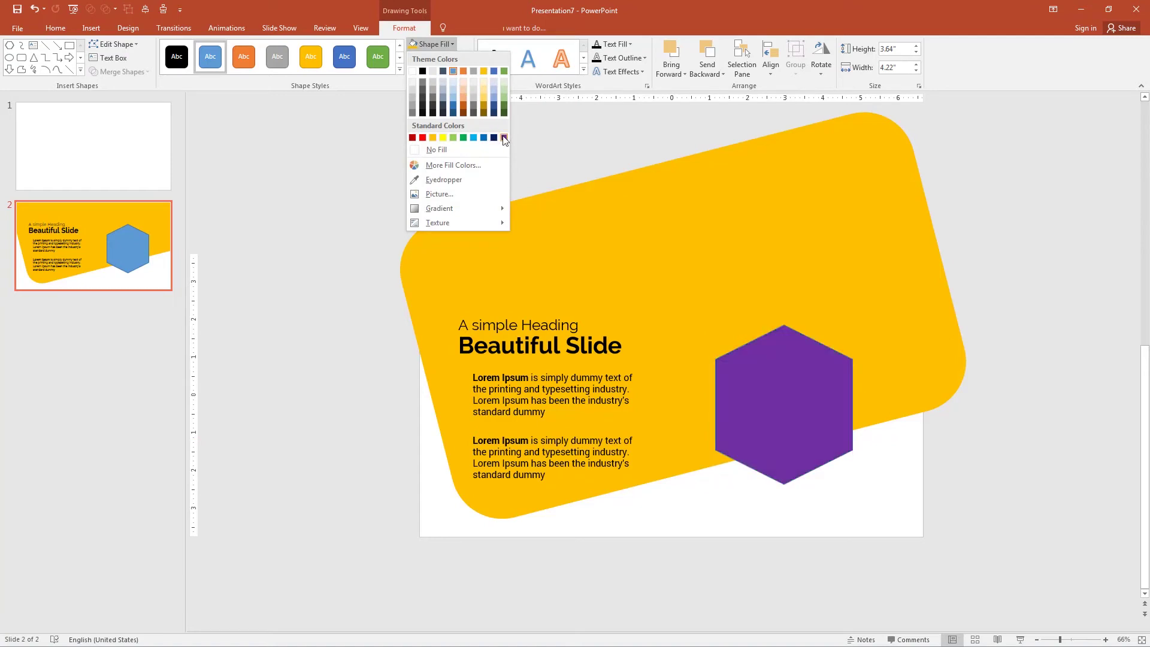
click(503, 137)
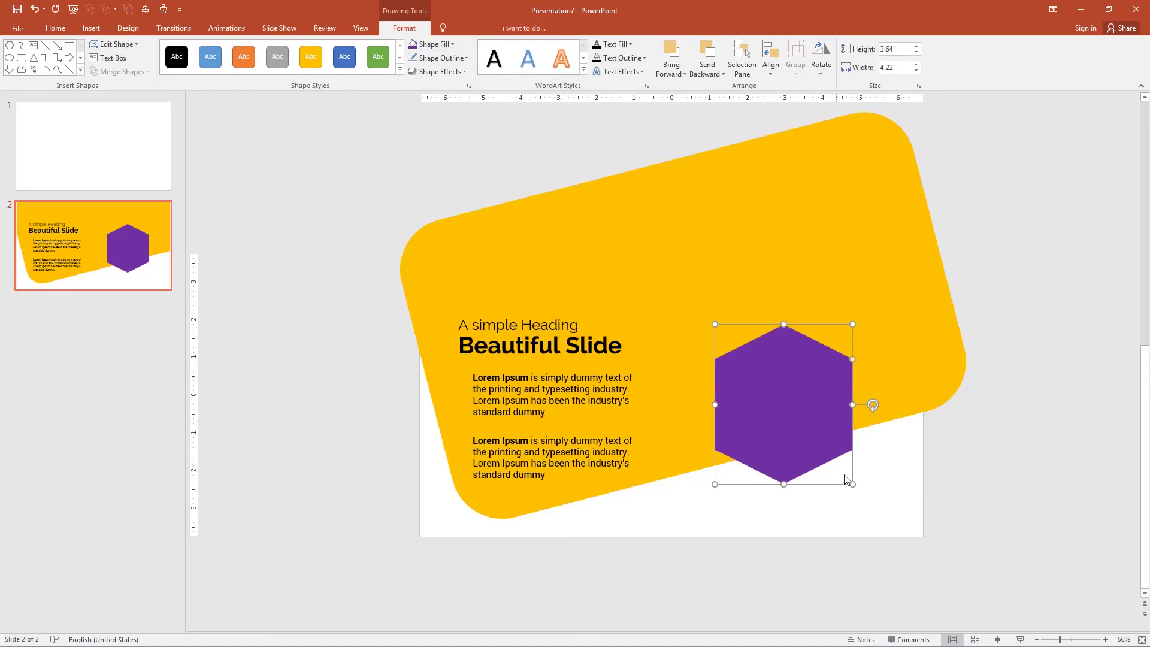
click(742, 481)
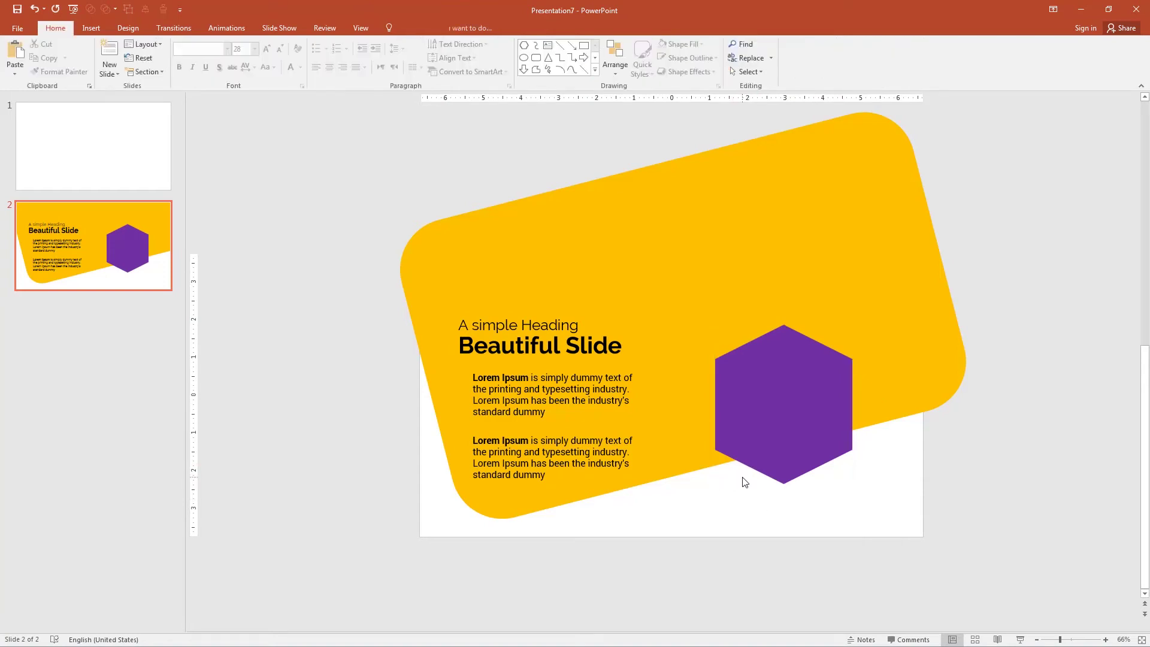
Insert the Picture2.png logo image from D:\icon onto the slide.
click(94, 29)
click(76, 53)
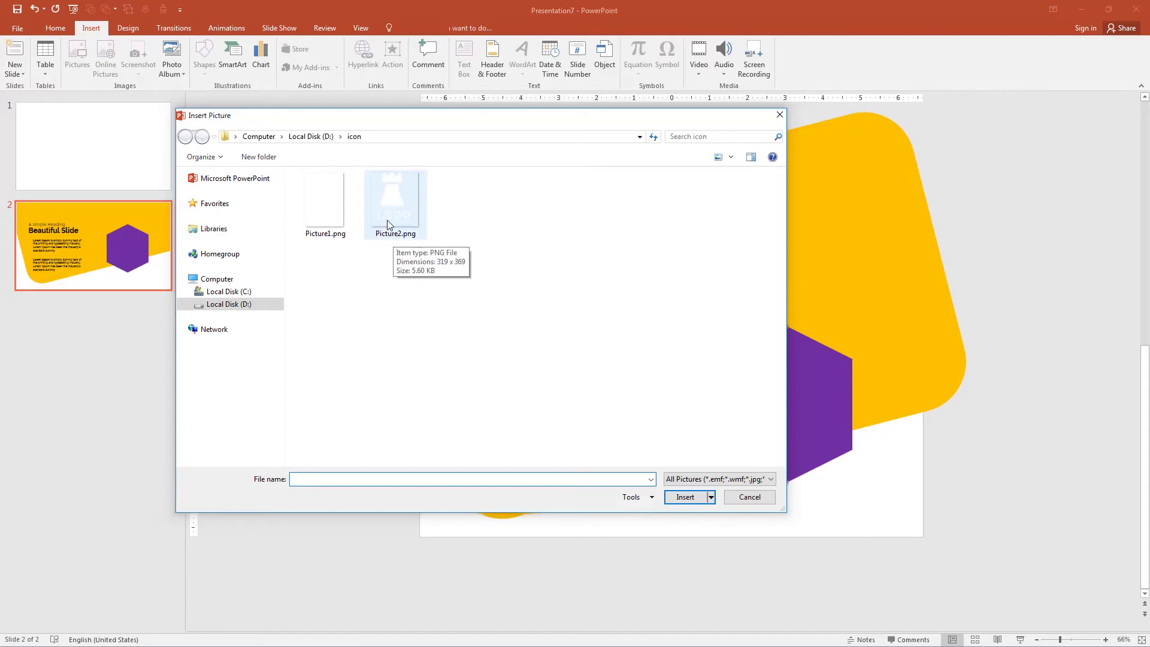
click(386, 225)
double_click(387, 219)
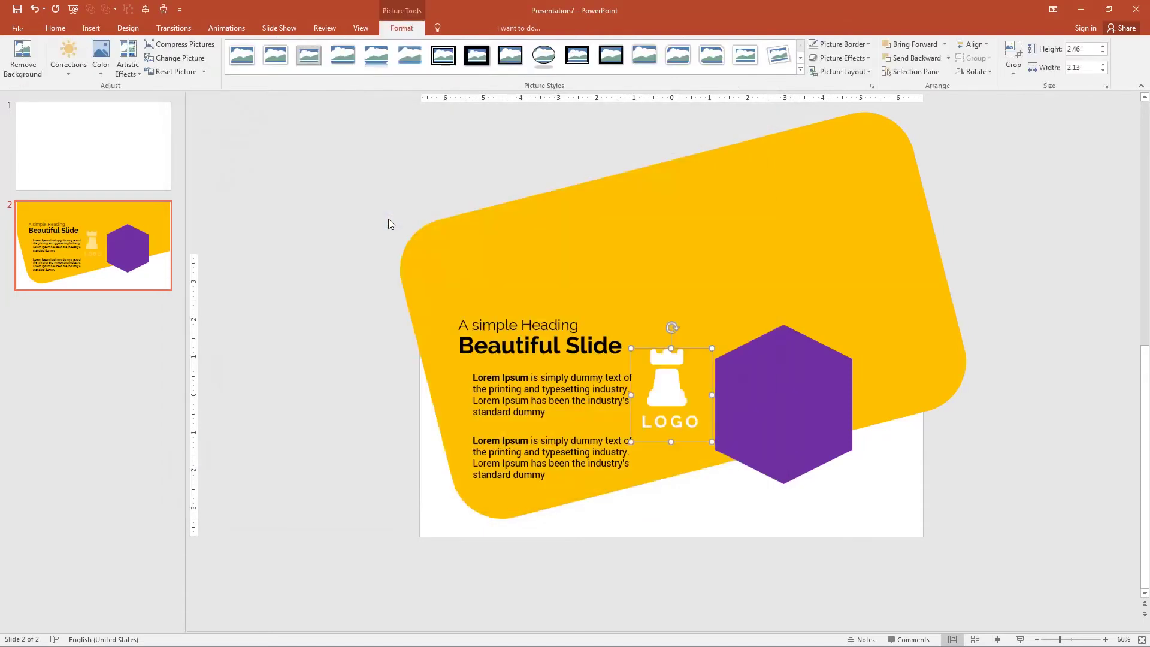
Centre the LOGO image on the purple hexagon and enlarge it to about 2.86" by 2.47".
drag(656, 382, 765, 385)
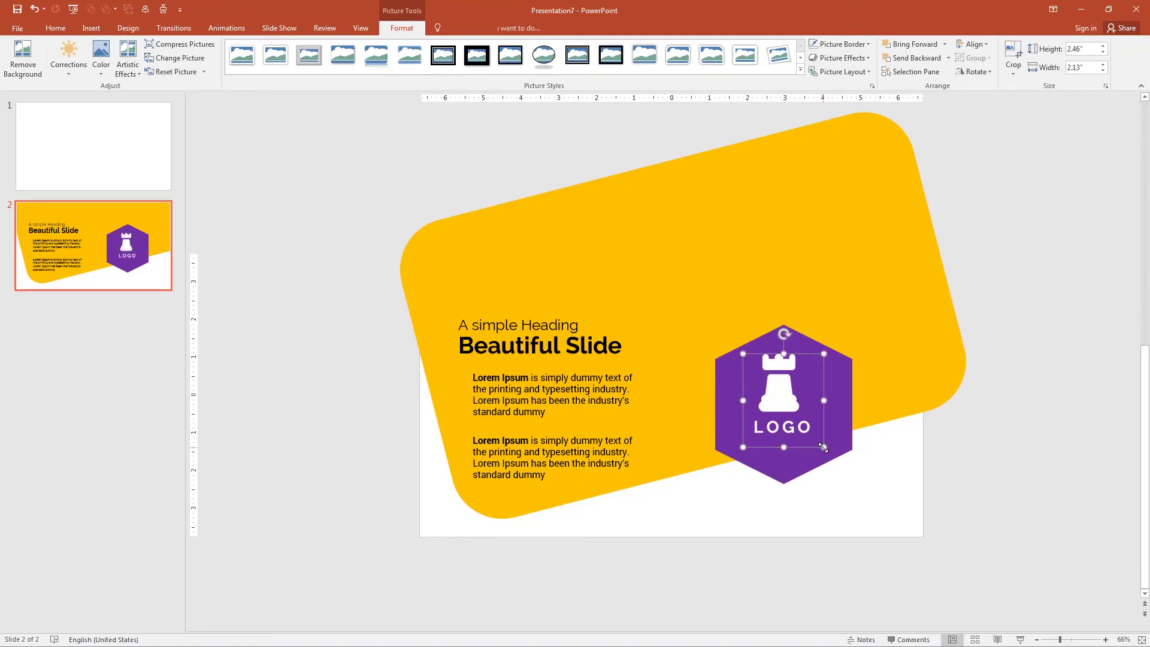
drag(824, 447, 834, 454)
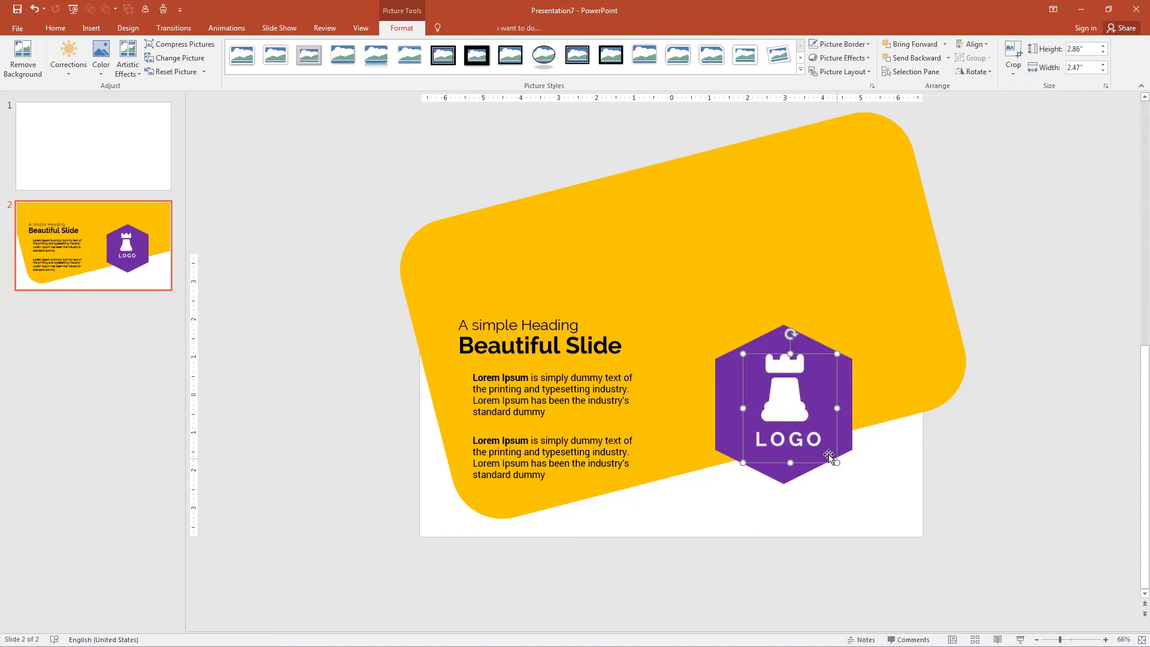
drag(790, 421, 793, 420)
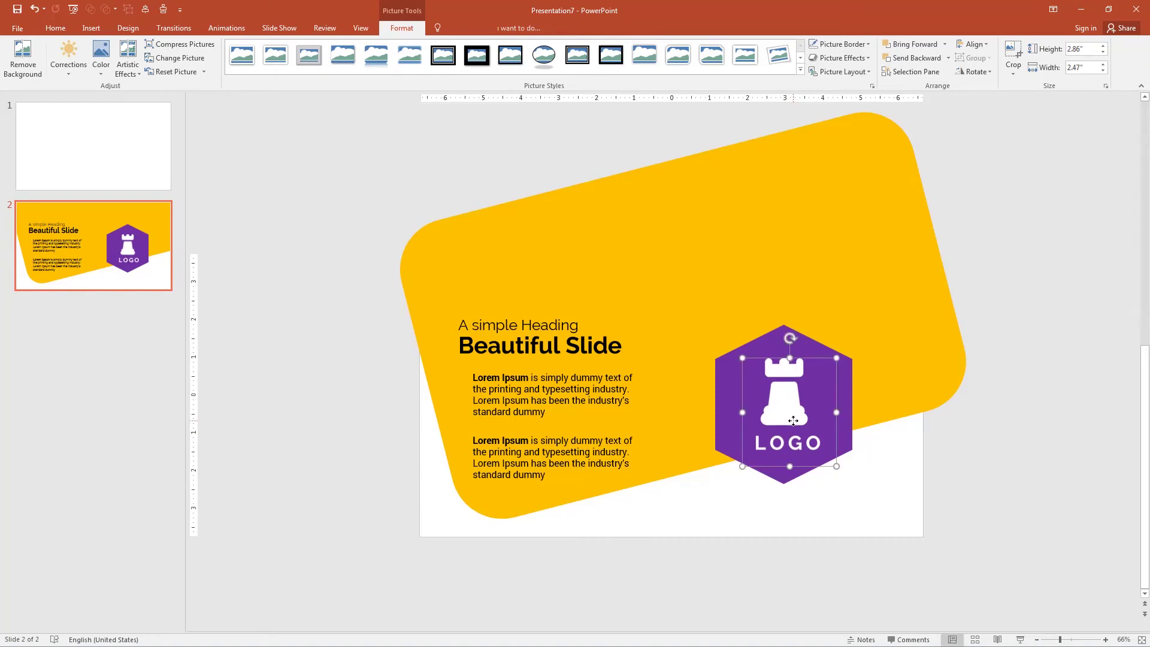
click(768, 496)
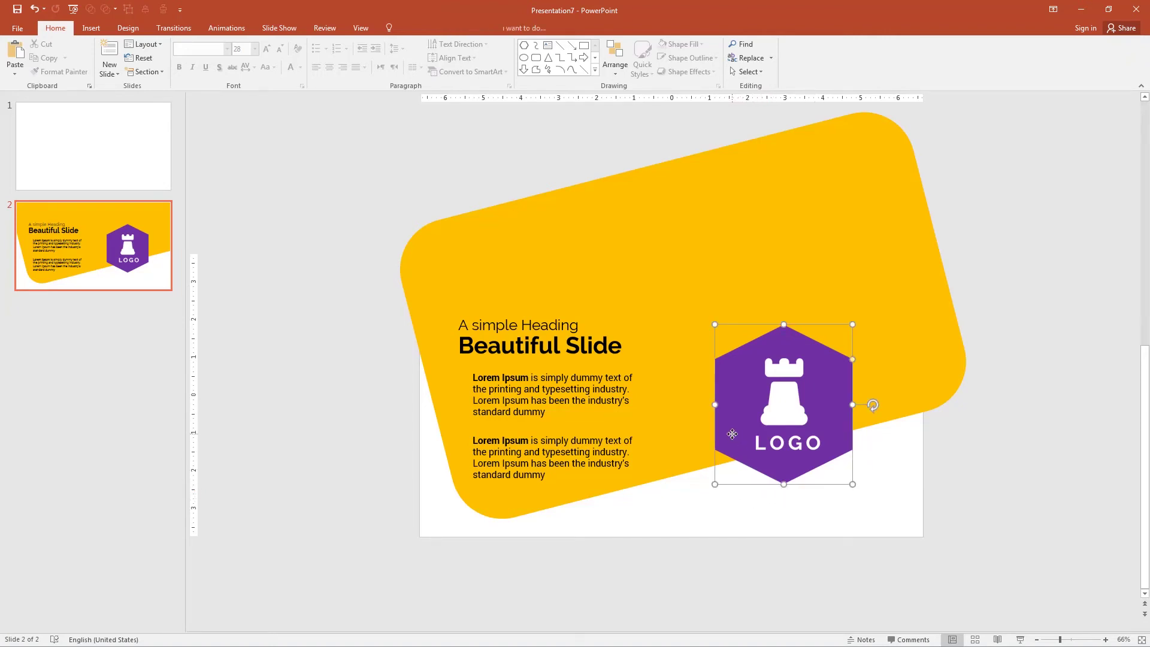
Apply the Tight Reflection, touching preset to the purple hexagon in Format Shape Effects.
click(732, 433)
right_click(731, 433)
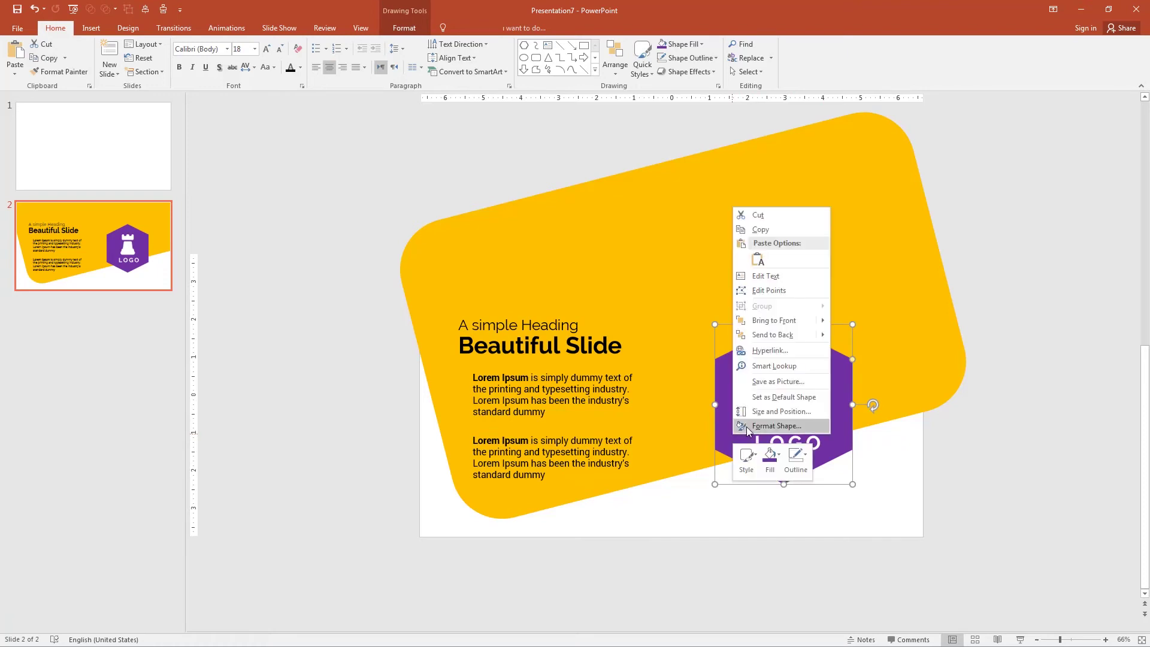
click(776, 425)
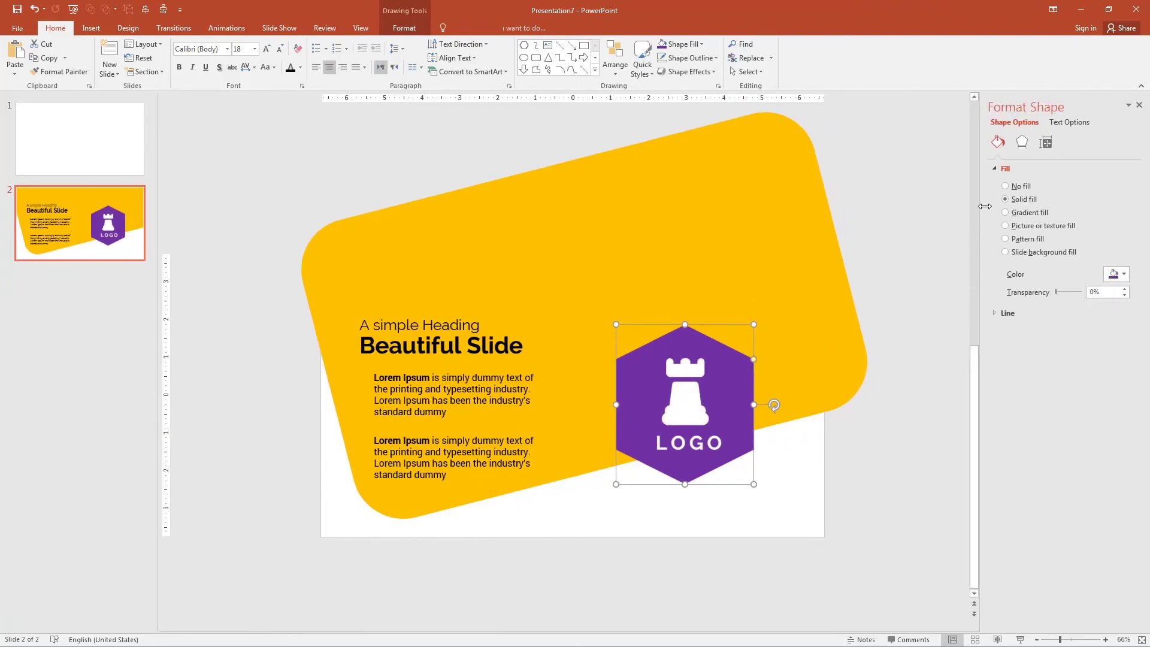
click(1021, 142)
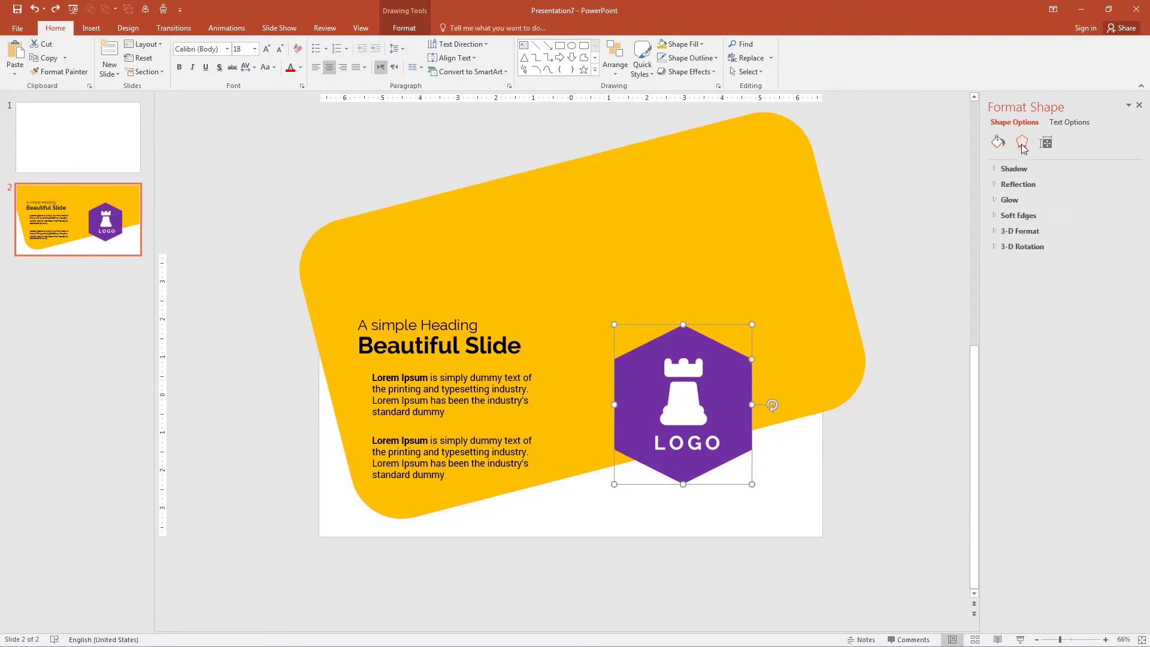
click(1015, 185)
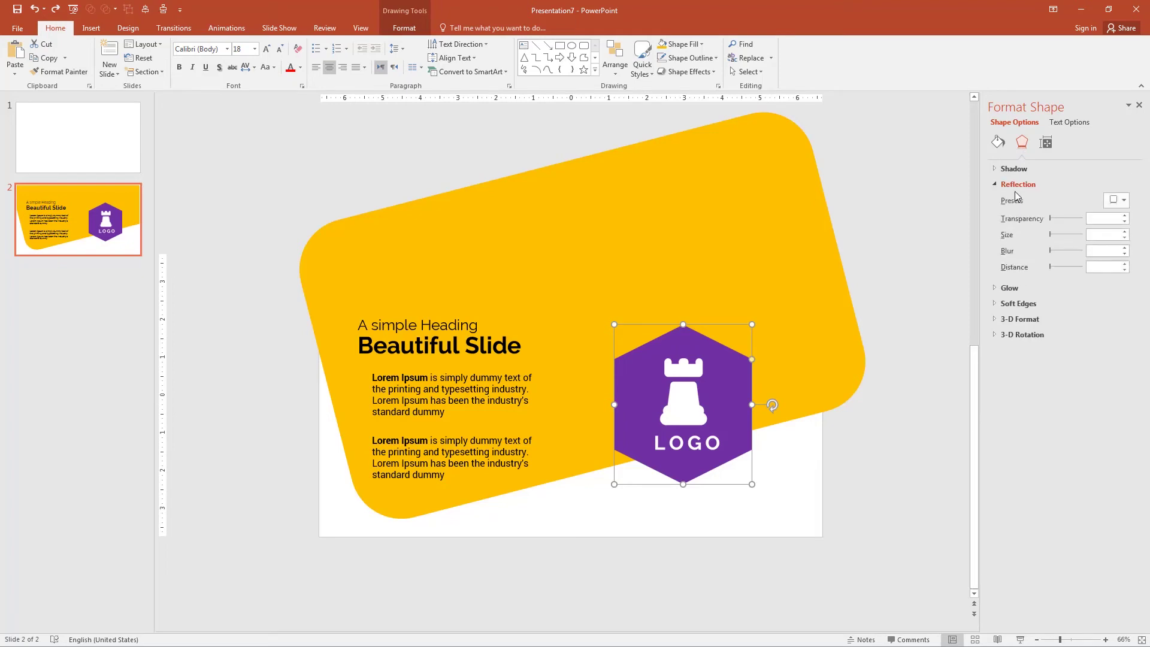
click(1114, 201)
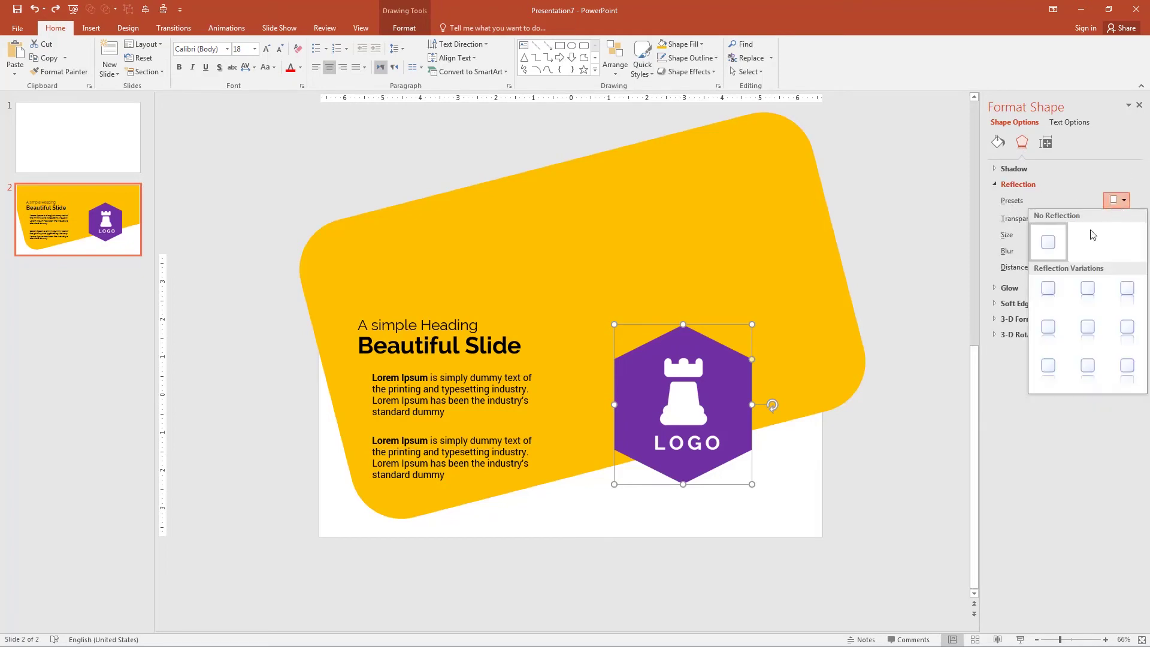
click(1049, 289)
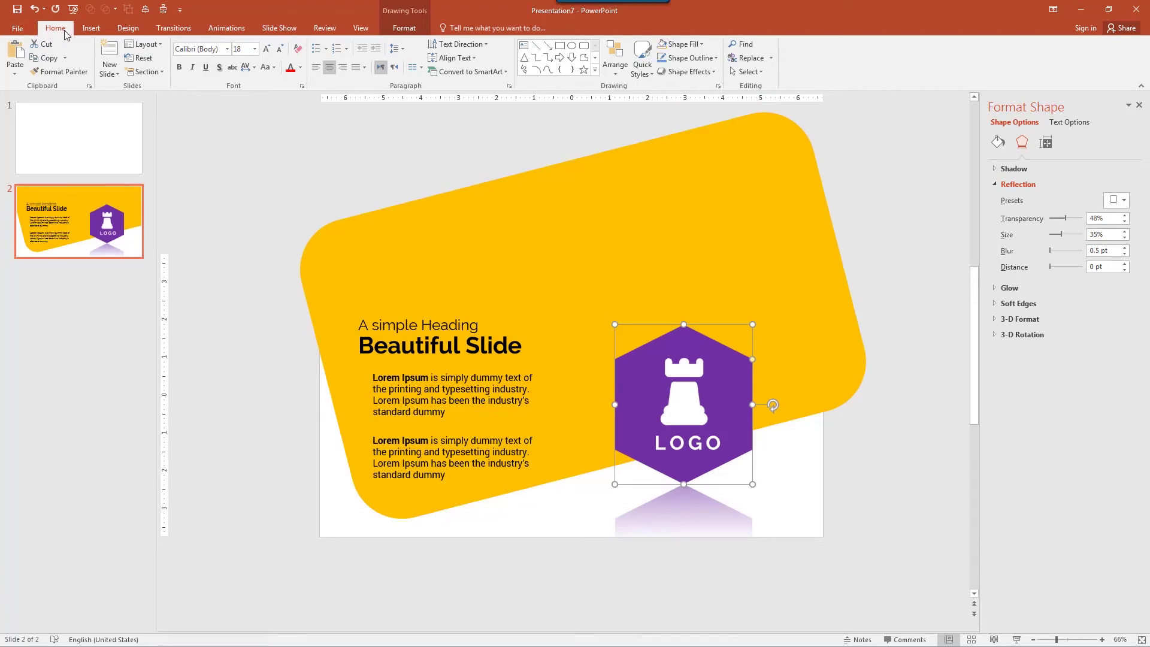
click(86, 30)
Draw a circle below-right of the logo and set its fill to No Fill.
click(204, 59)
click(246, 99)
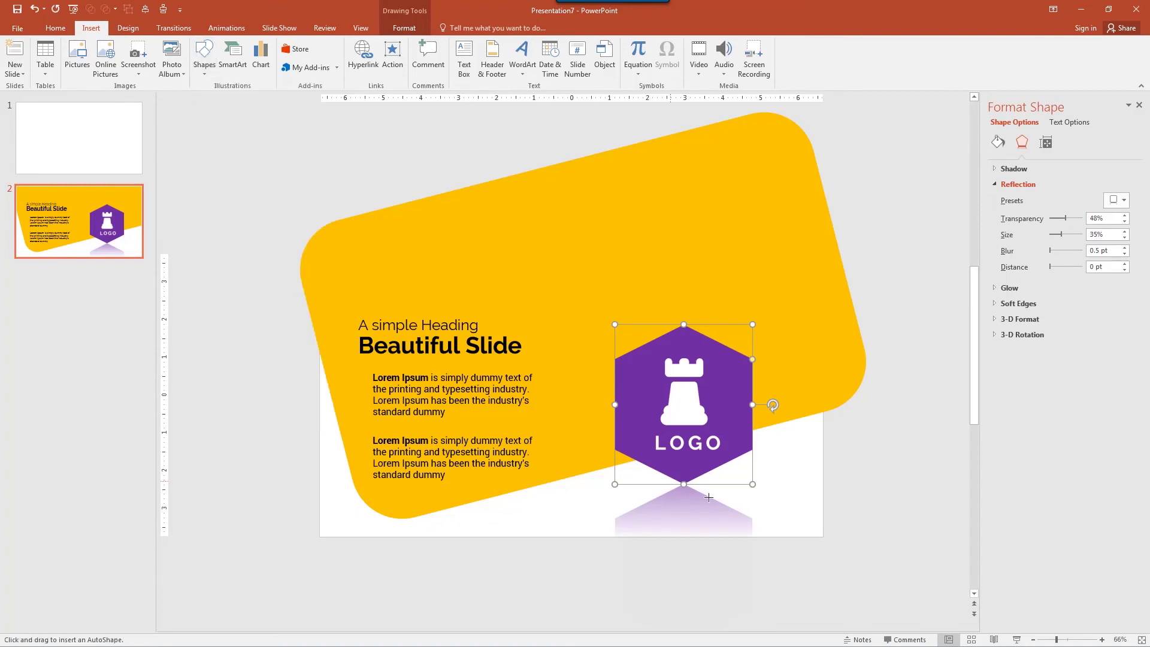
drag(764, 496, 853, 585)
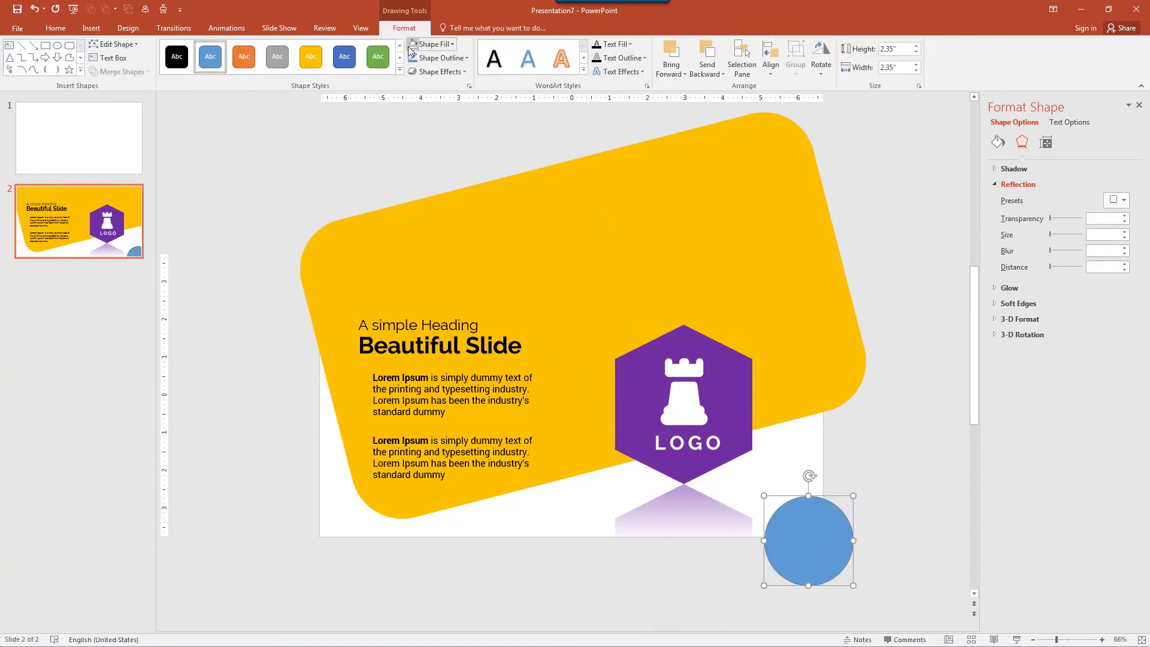
click(450, 46)
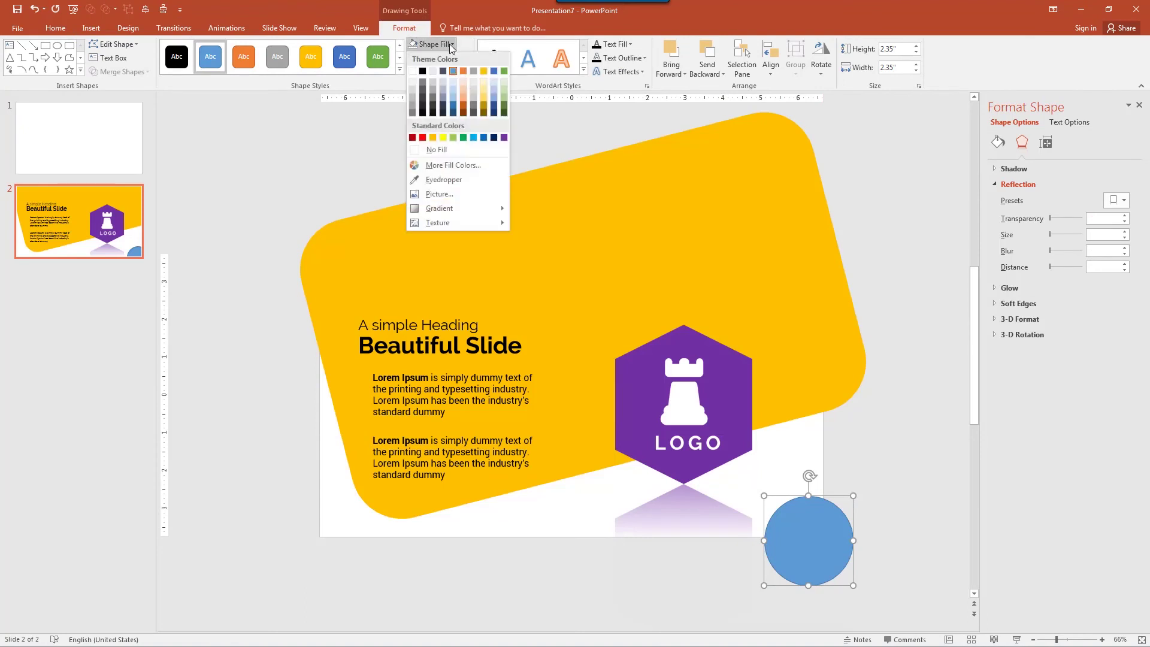
click(437, 151)
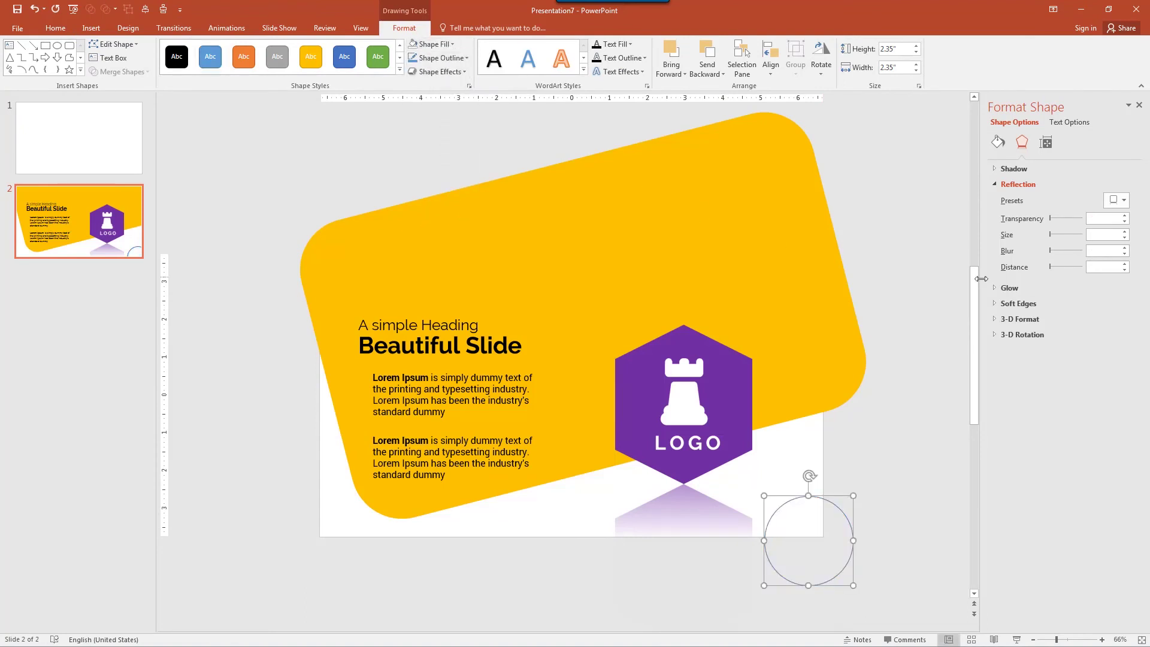
Give the circle a two-stop gradient line from orange-yellow to purple.
click(997, 144)
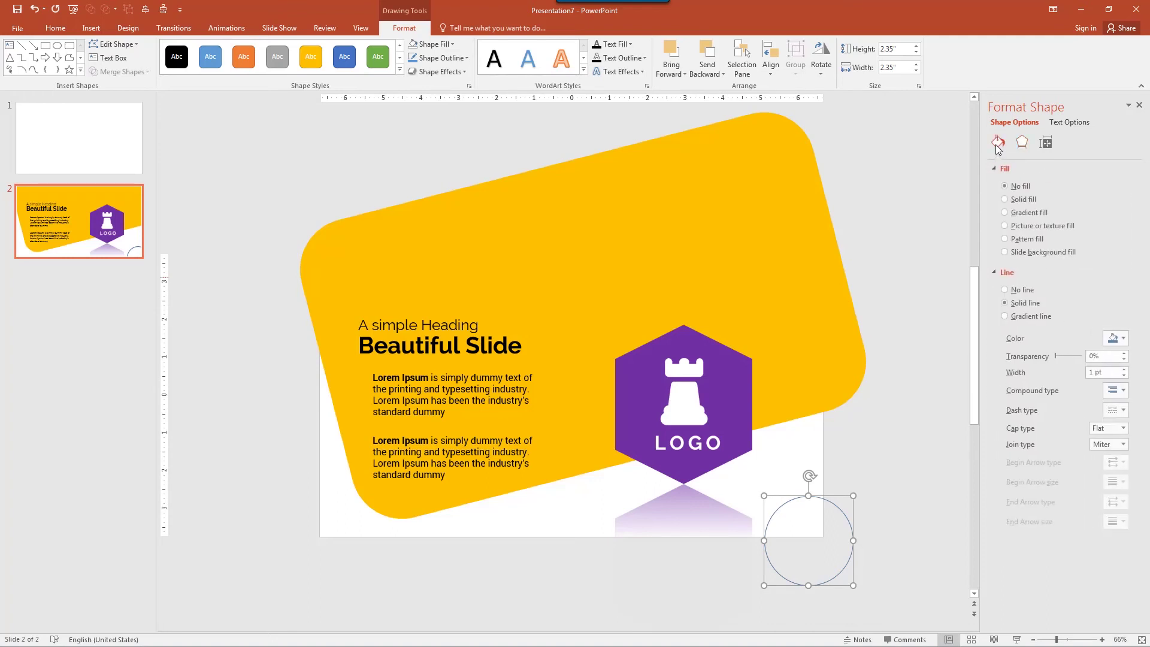
click(1018, 317)
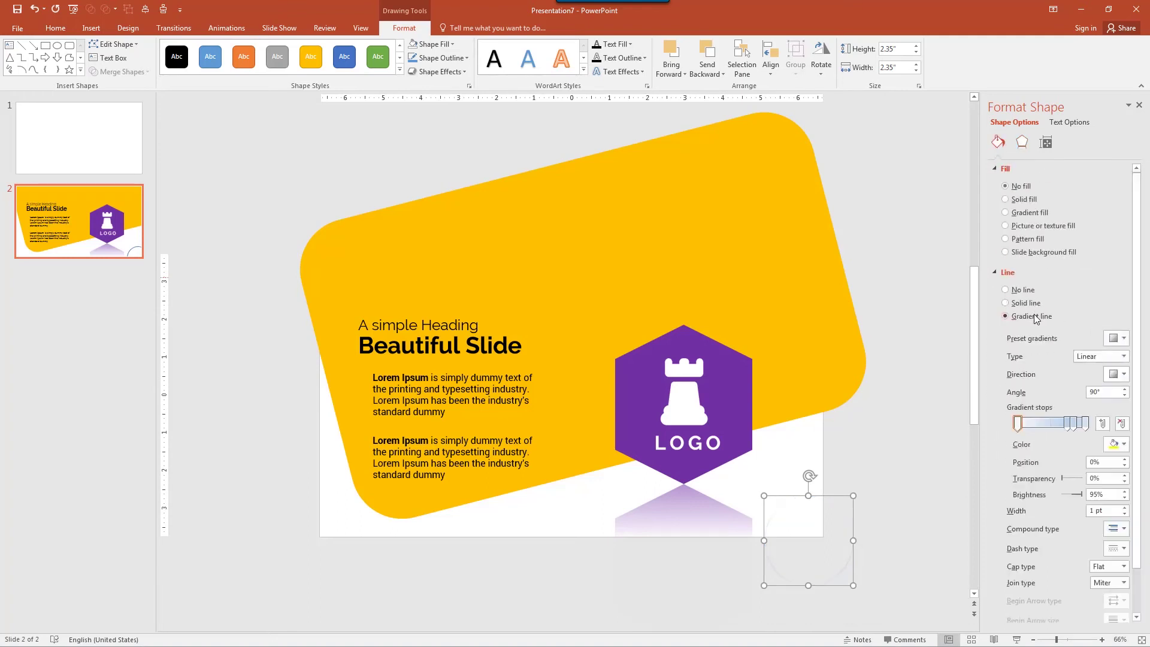
drag(1074, 428, 1072, 468)
click(1084, 422)
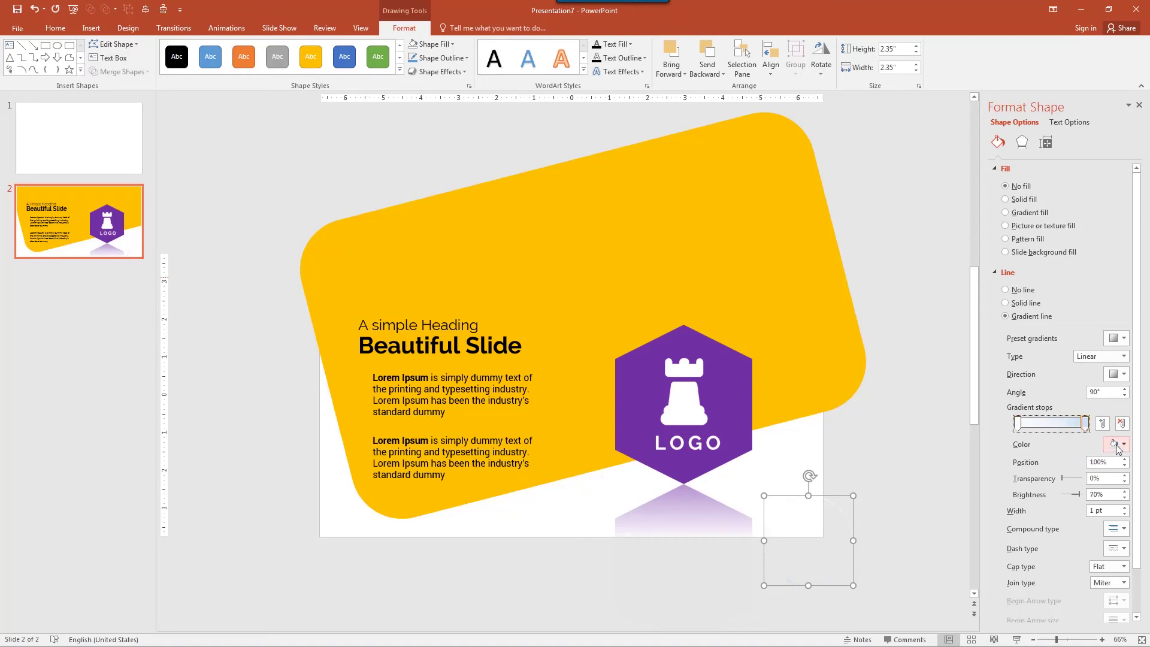
click(1118, 443)
click(1142, 537)
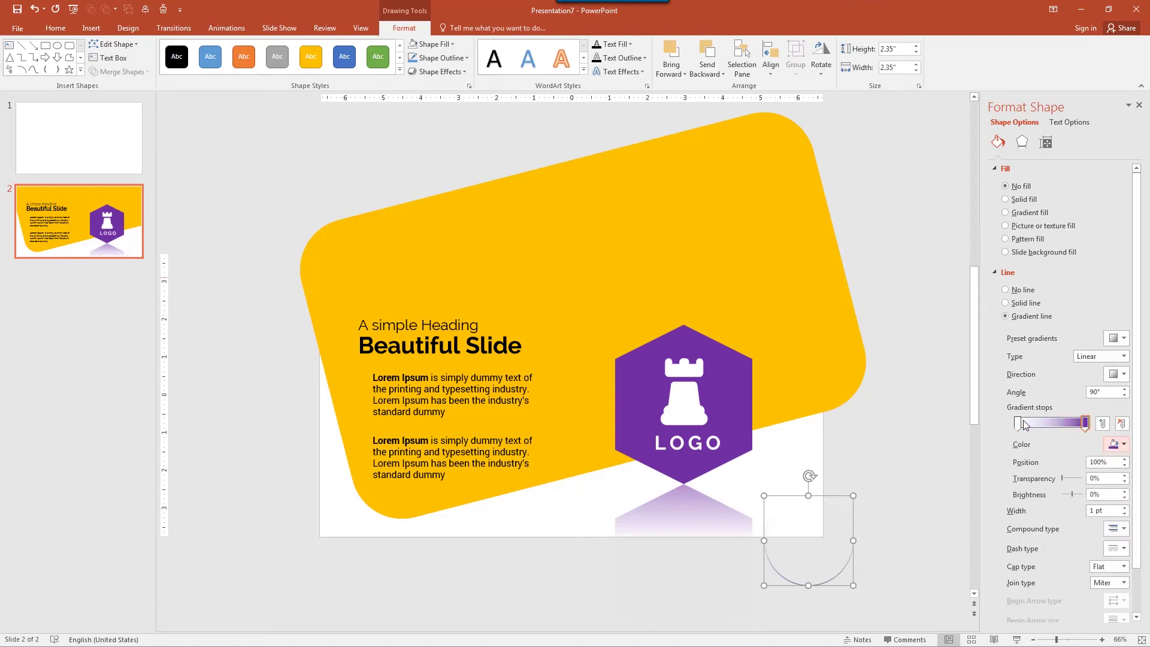
click(1017, 423)
click(1115, 445)
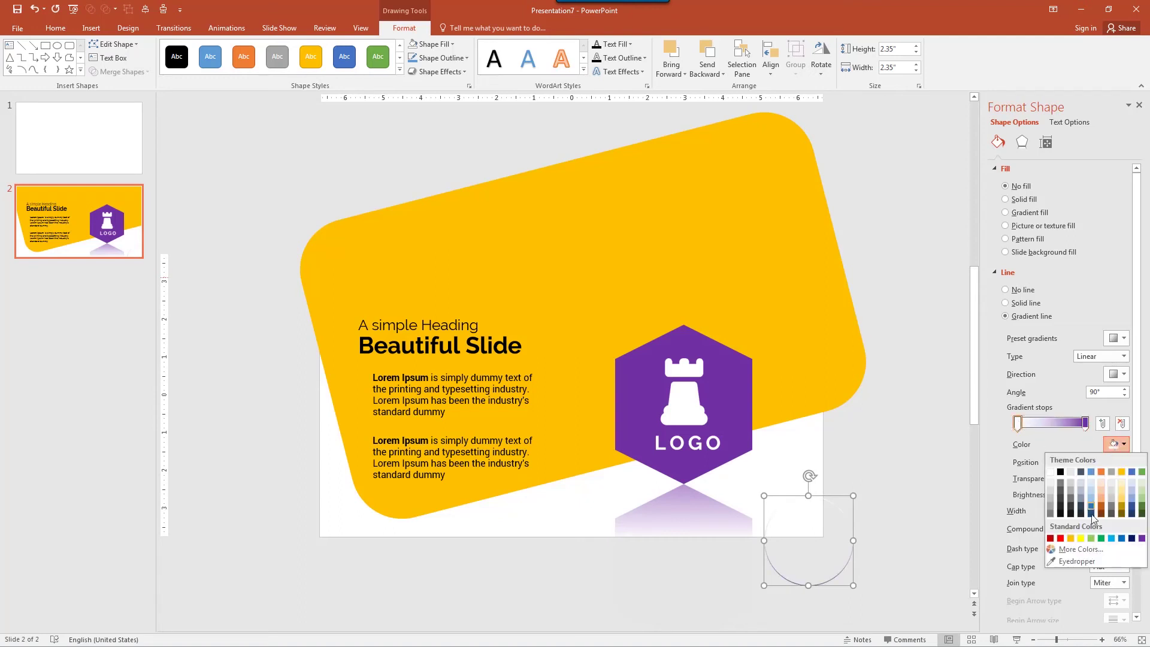
click(1071, 539)
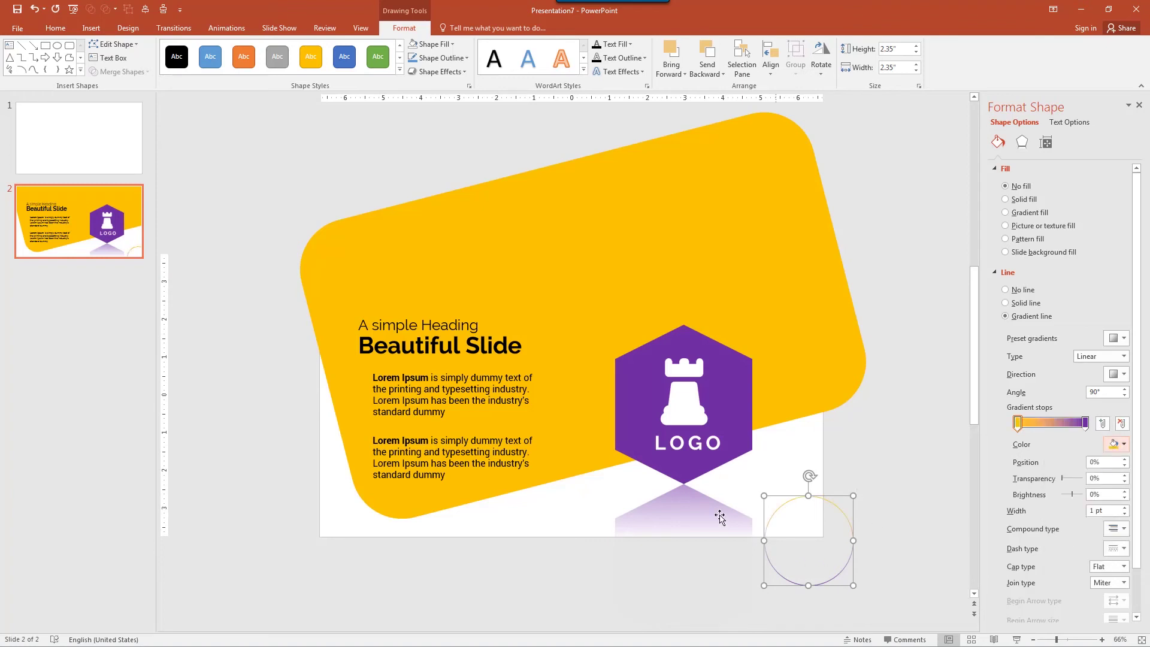
Set the ring's outline width to 30 pt.
triple_click(1101, 510)
text(30)
key(Return)
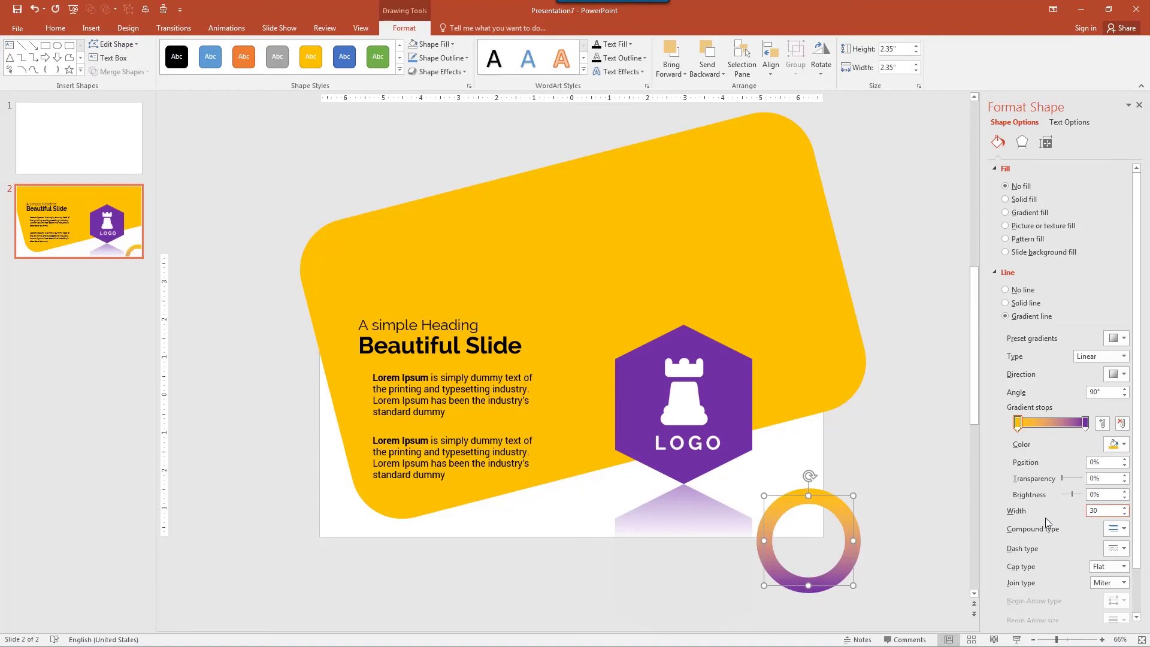
Position the ring at 11.98" horizontal and 6.38" vertical.
click(828, 509)
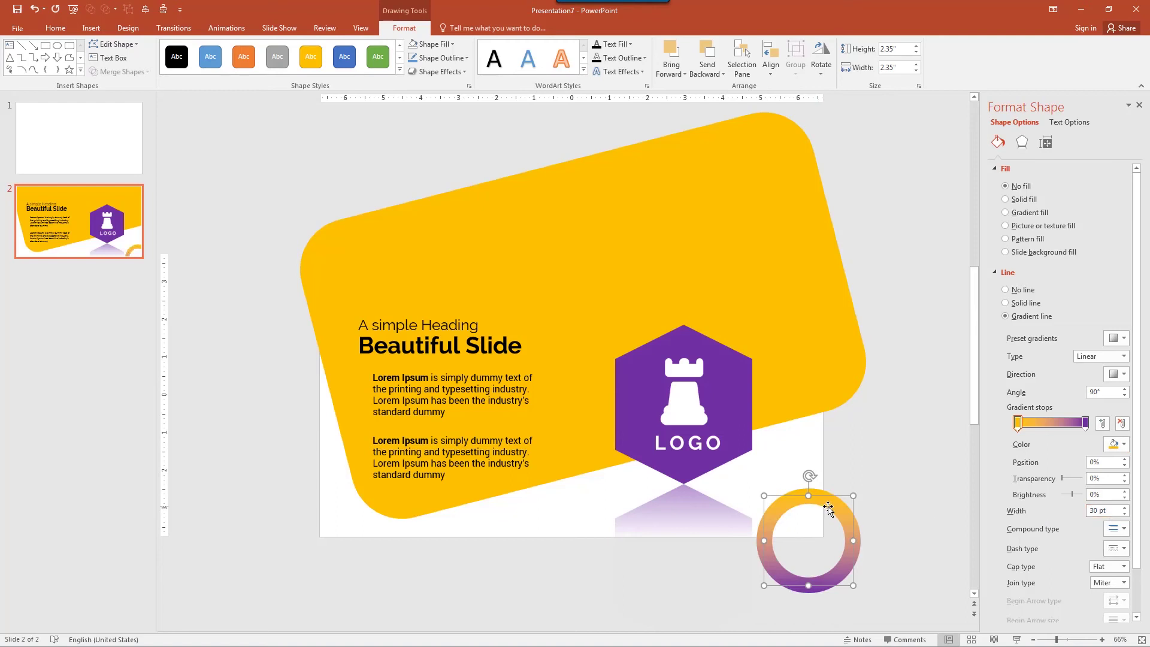
click(1043, 143)
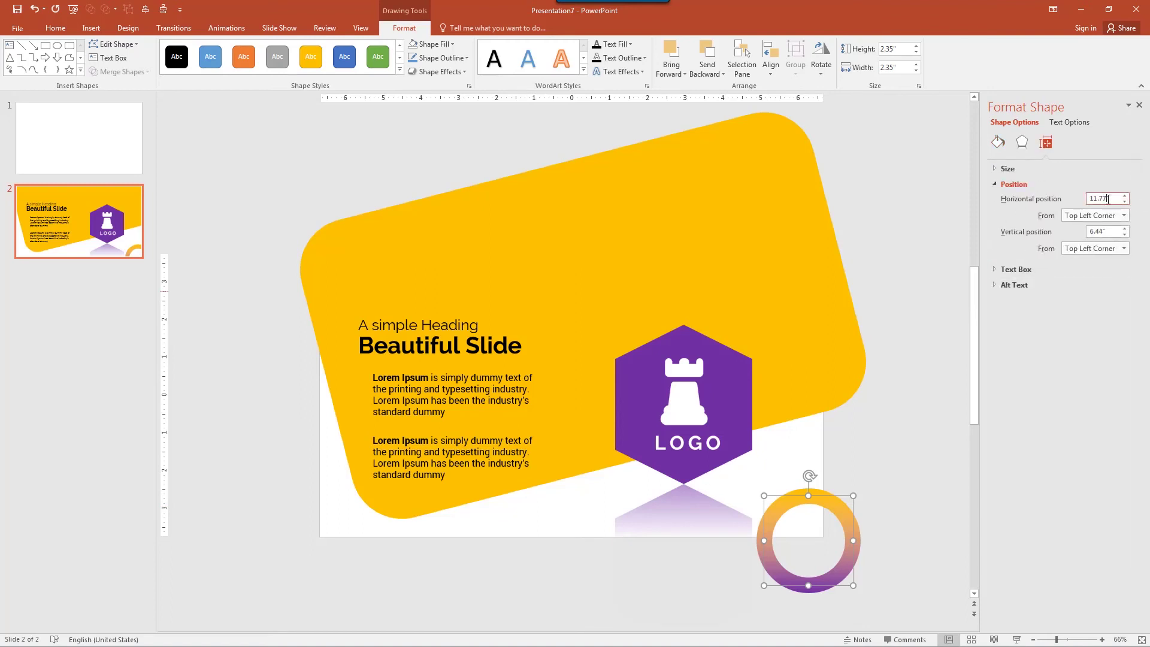
drag(1108, 200, 1073, 199)
text(11.98)
drag(1109, 229, 1043, 229)
text(6.38)
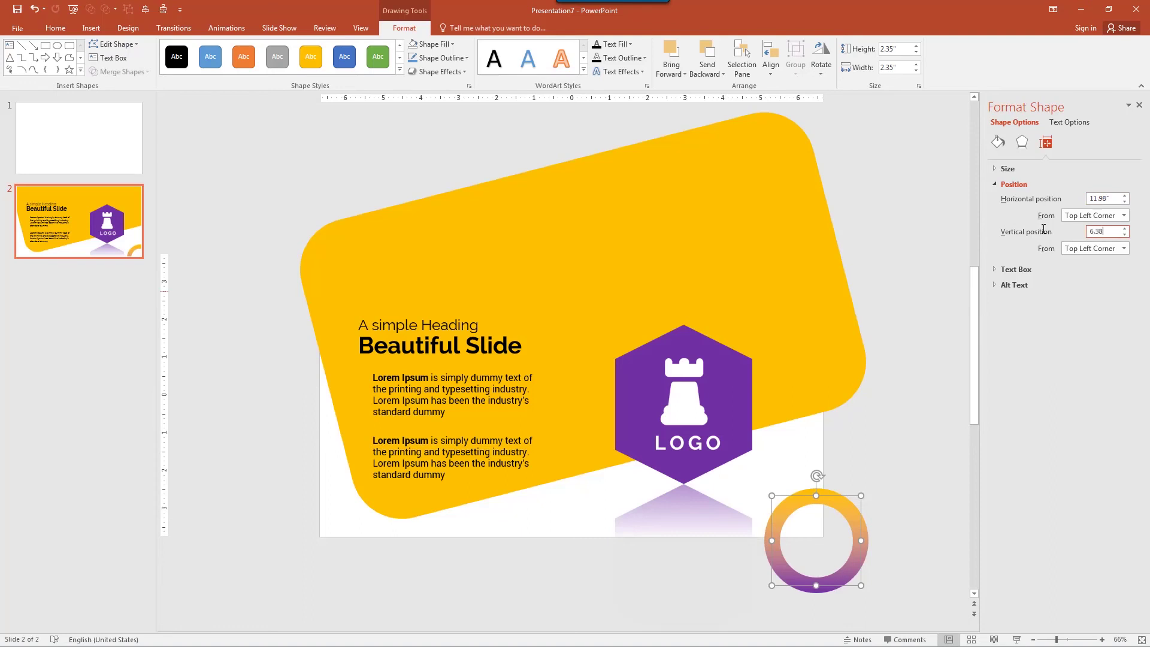
key(Return)
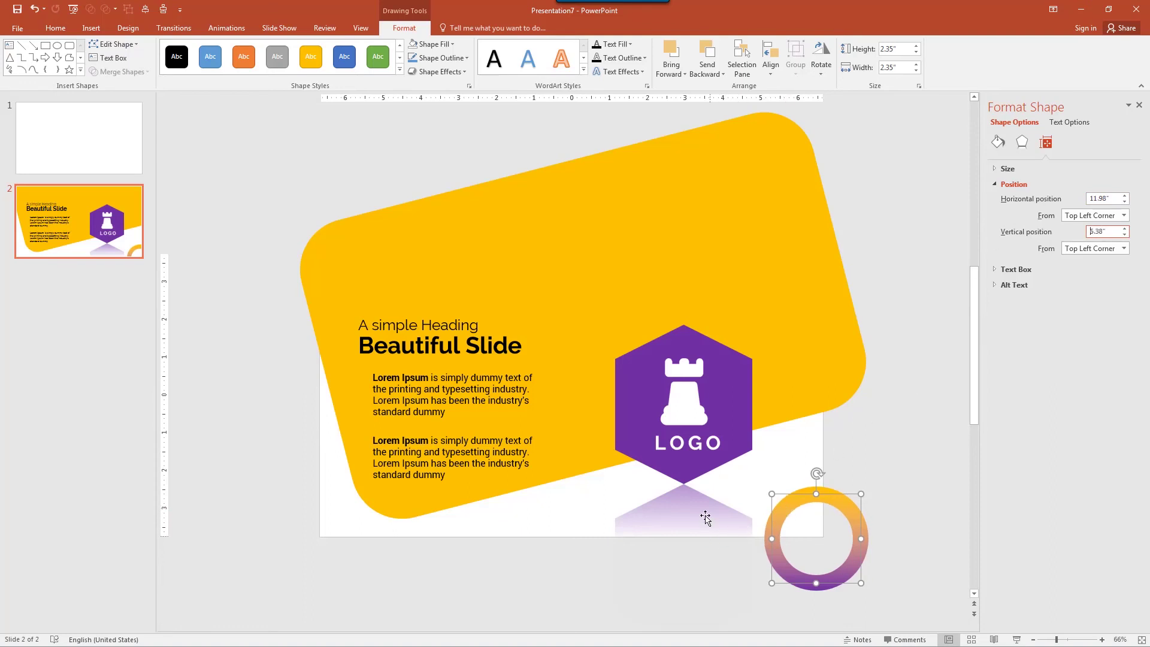
Make an overlapping copy of the ring and position it at 10.21" / 7.09".
click(791, 498)
drag(794, 498, 710, 515)
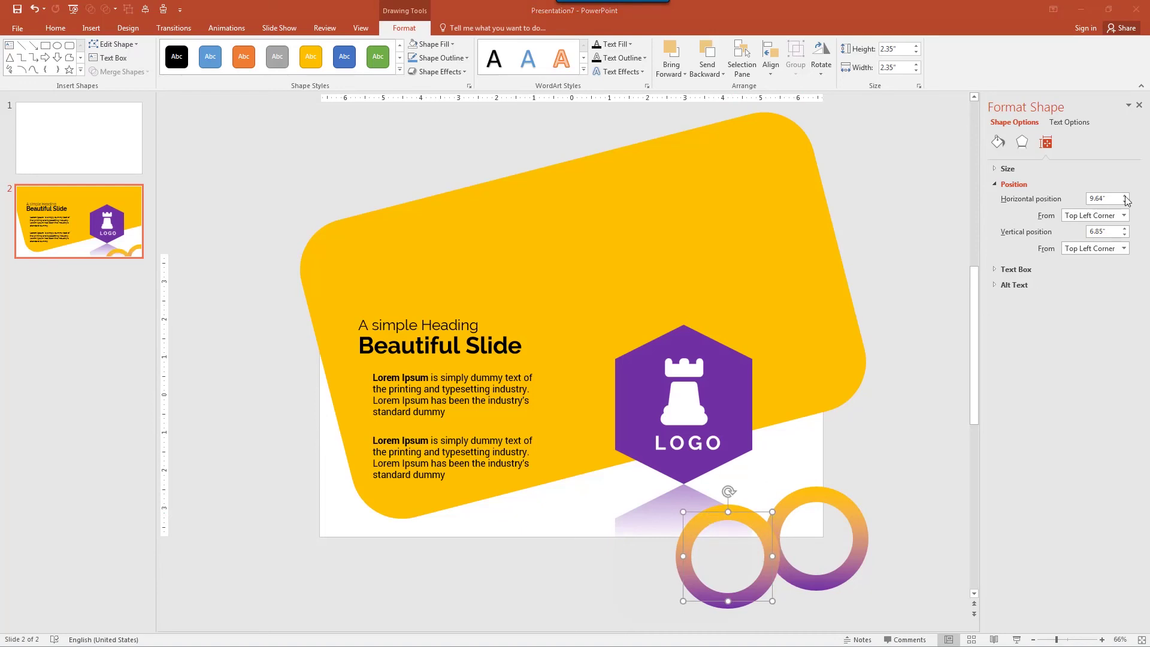
click(1066, 201)
text(10.21)
key(Return)
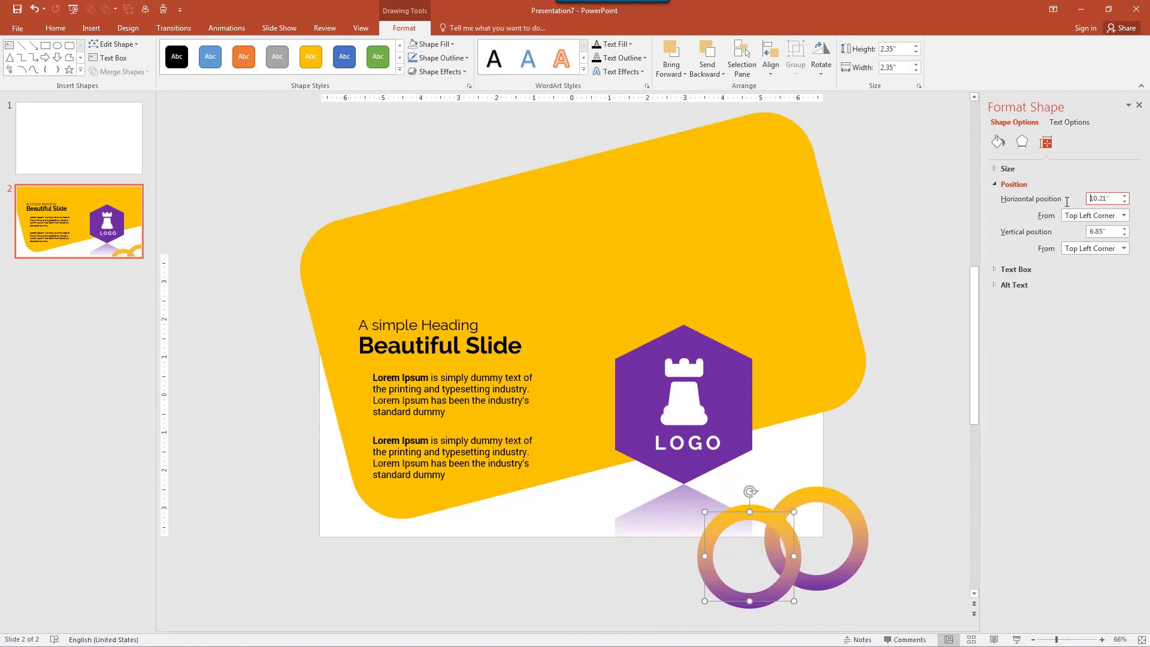
click(1111, 231)
drag(1111, 231, 1059, 232)
text(7.09)
key(Return)
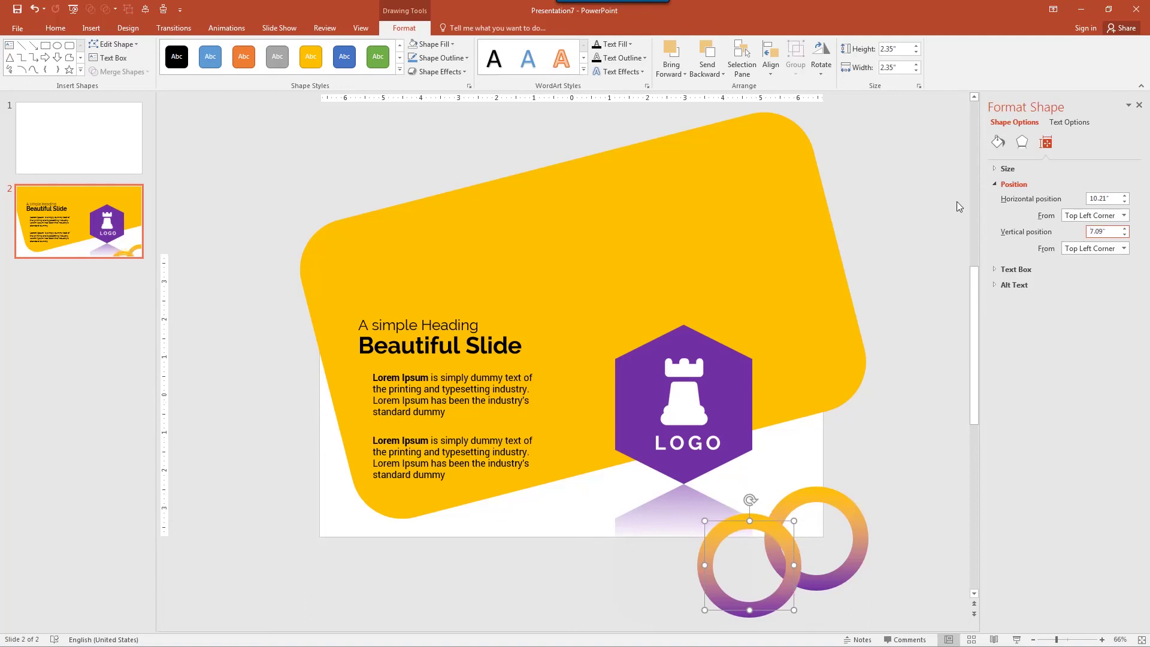
Lock the aspect ratio and set one ring's height to 1.96".
click(994, 169)
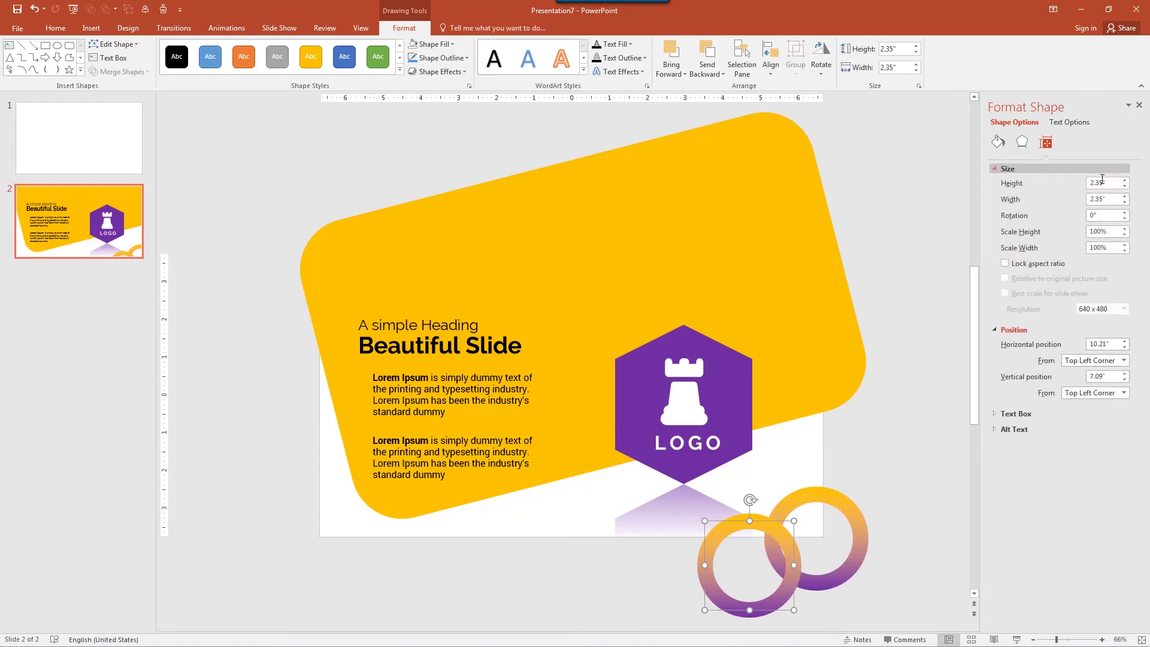
click(1104, 182)
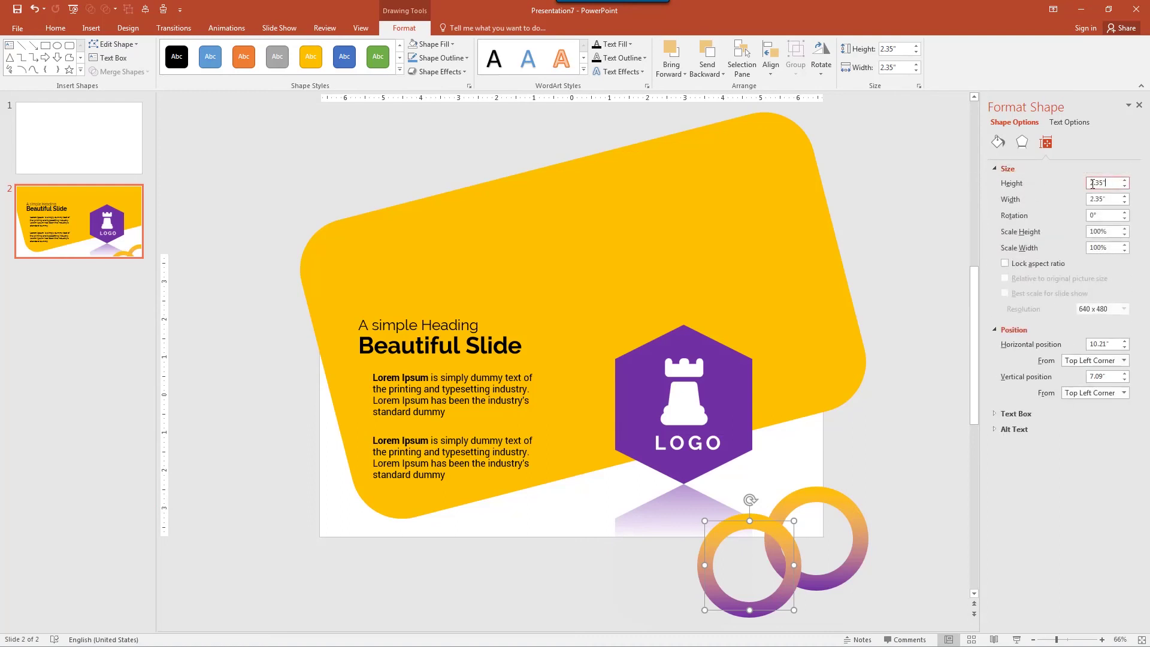
click(1008, 265)
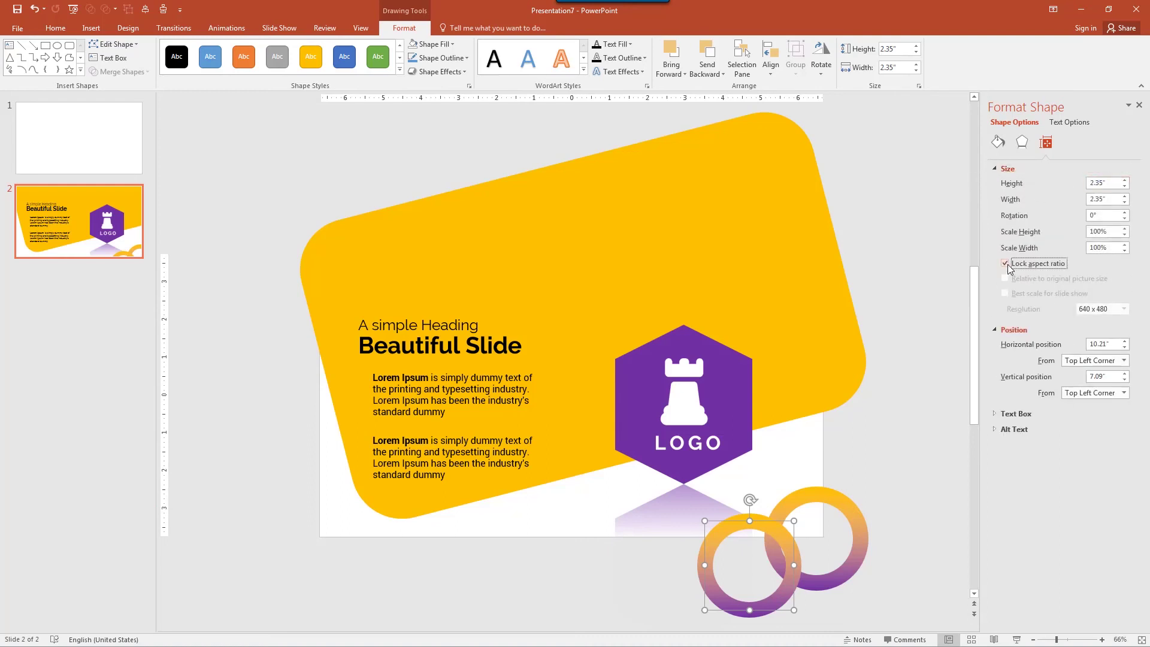
click(1111, 184)
text(1.96)
key(Return)
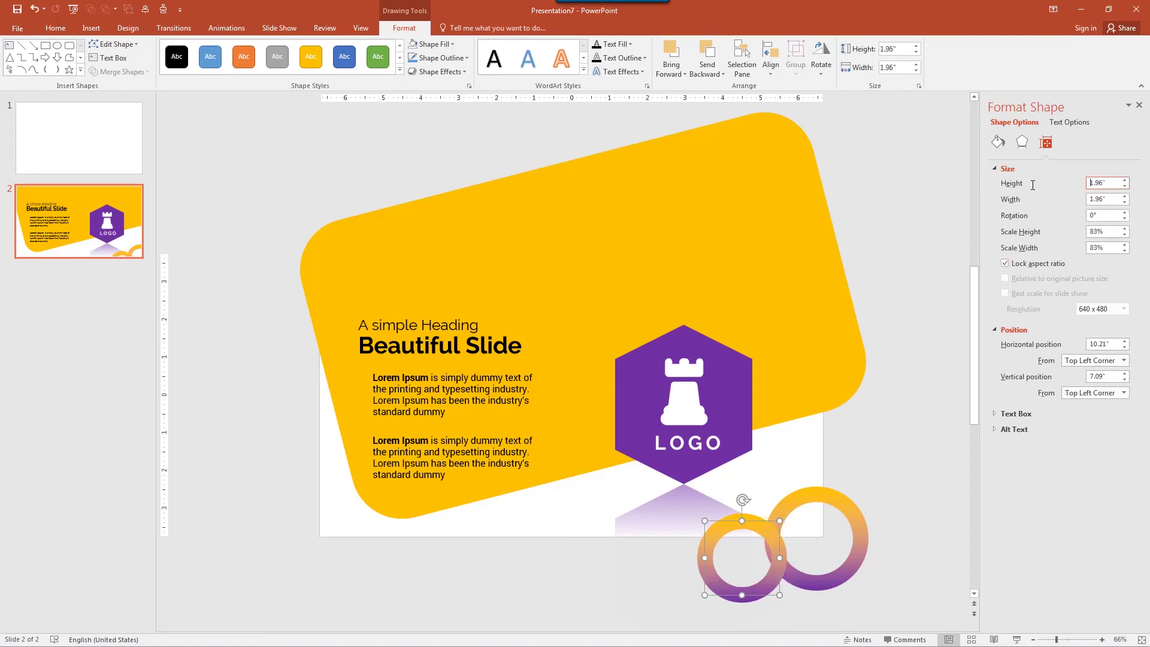
Set the other ring's height and width to 1.96" each.
click(834, 506)
click(1114, 186)
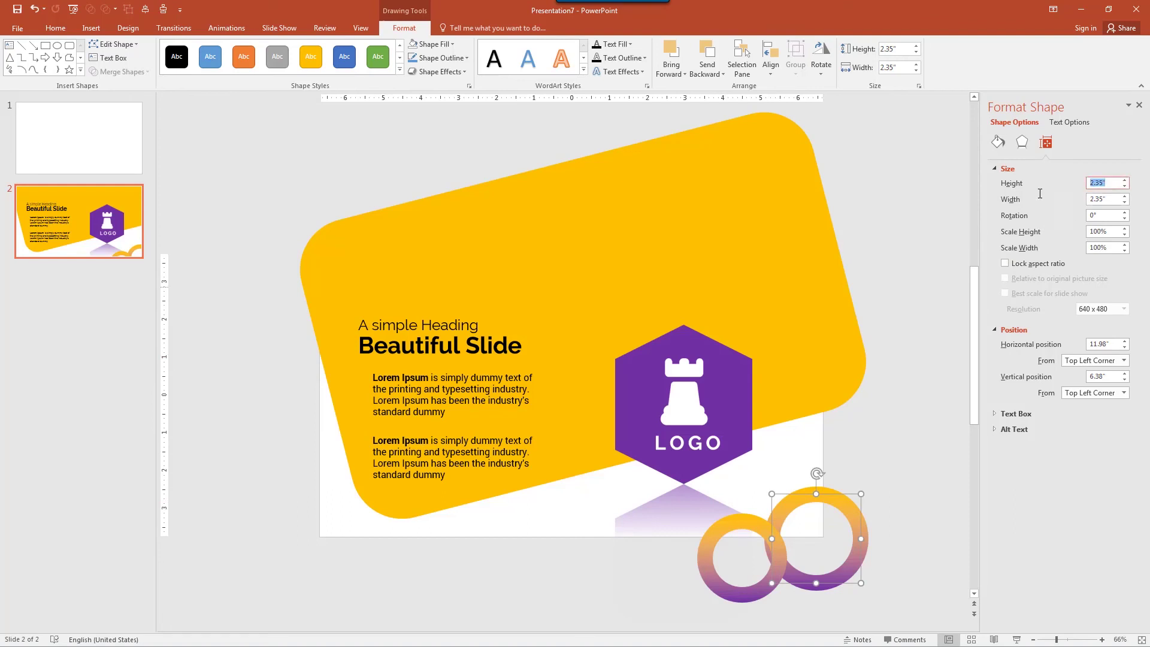
text(1.96)
key(Return)
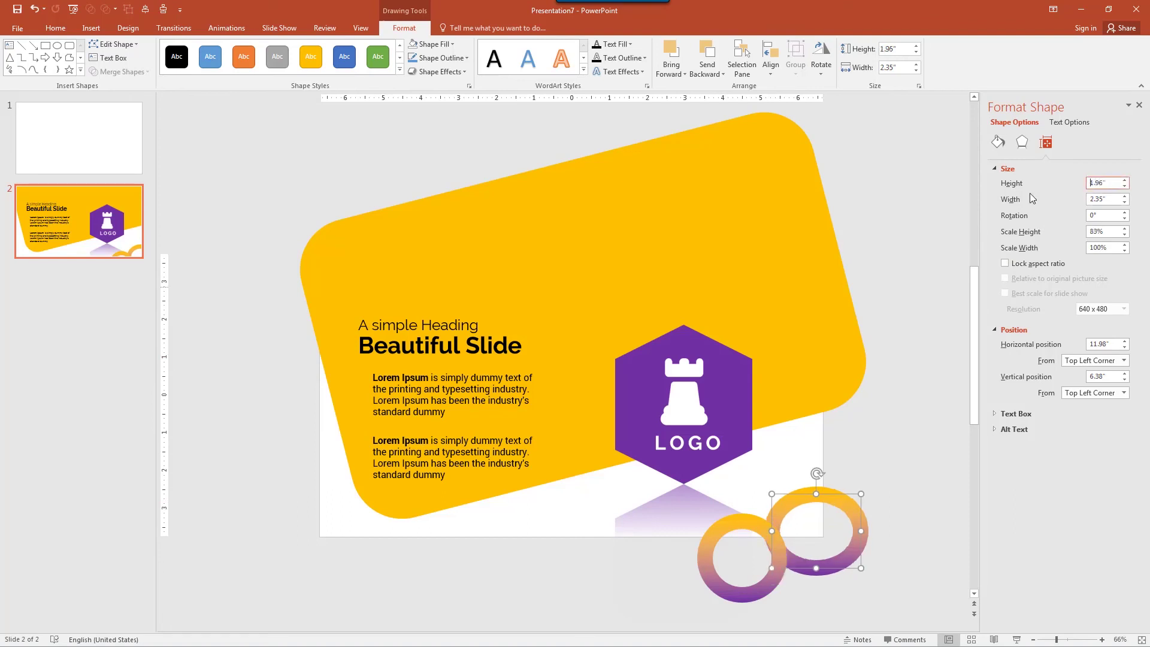
click(1103, 199)
text(1.96)
key(Return)
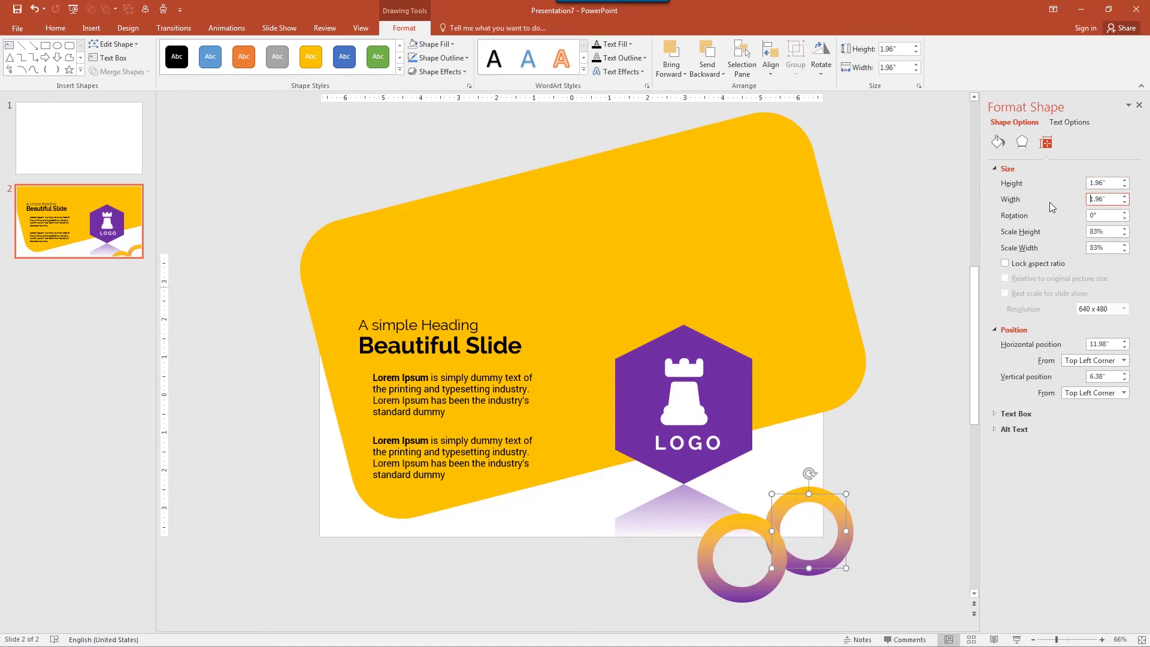
click(872, 455)
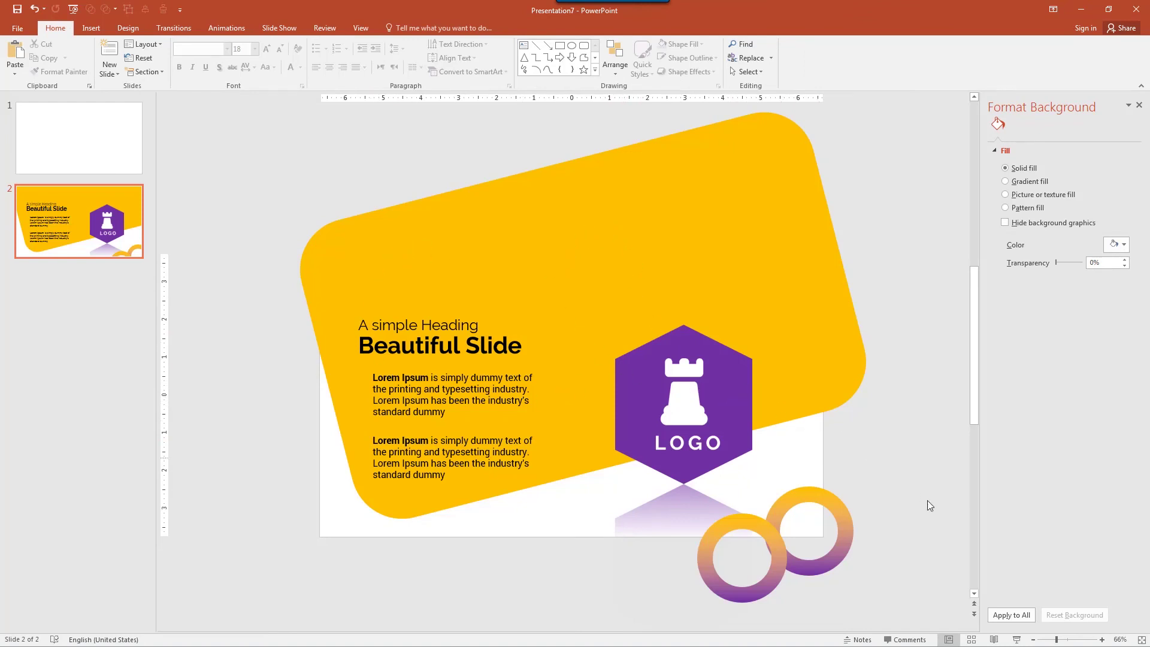
Duplicate the yellow rounded rectangle with Ctrl+D and give the copy a picture or texture fill.
click(1017, 640)
click(701, 272)
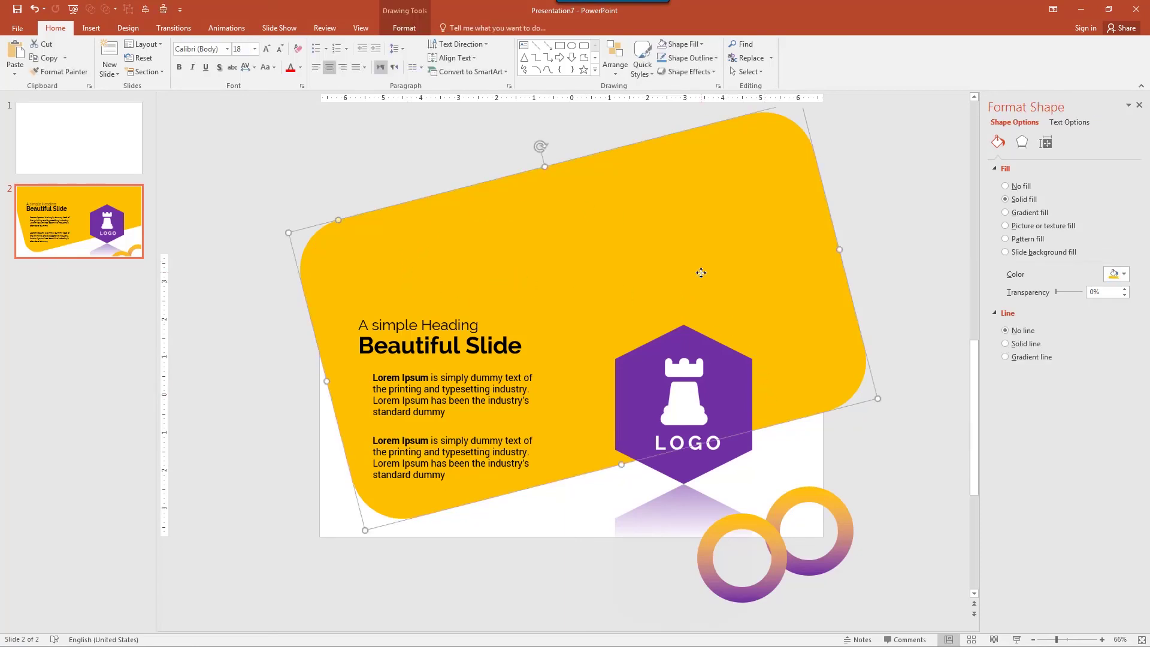
key(ctrl+d)
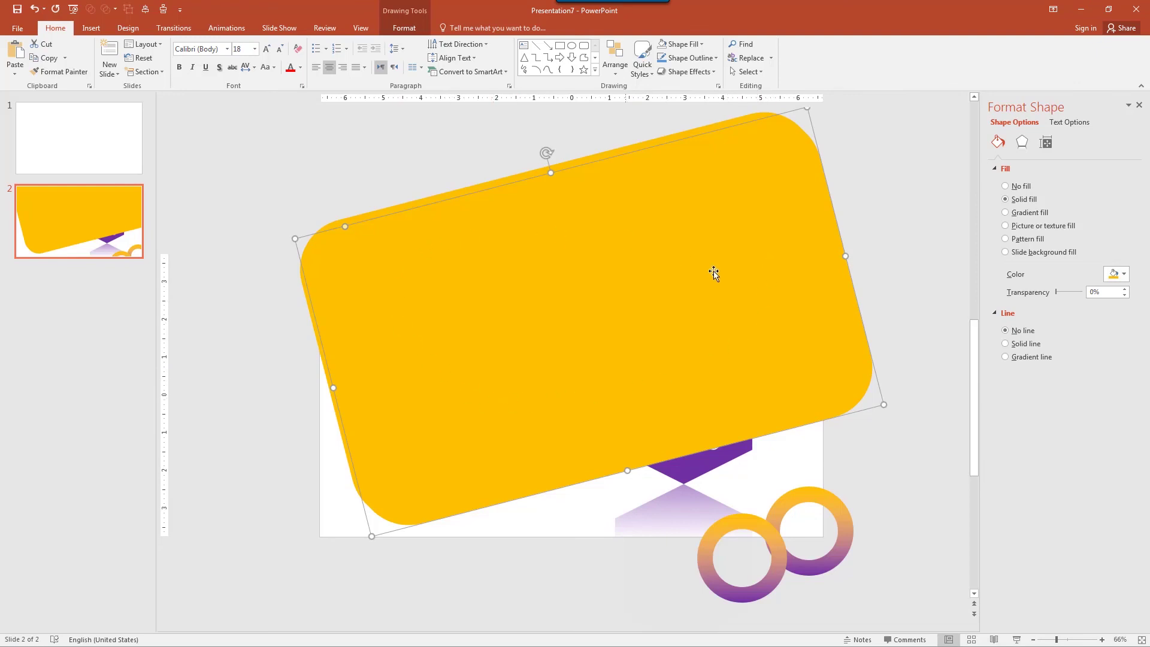
click(1005, 226)
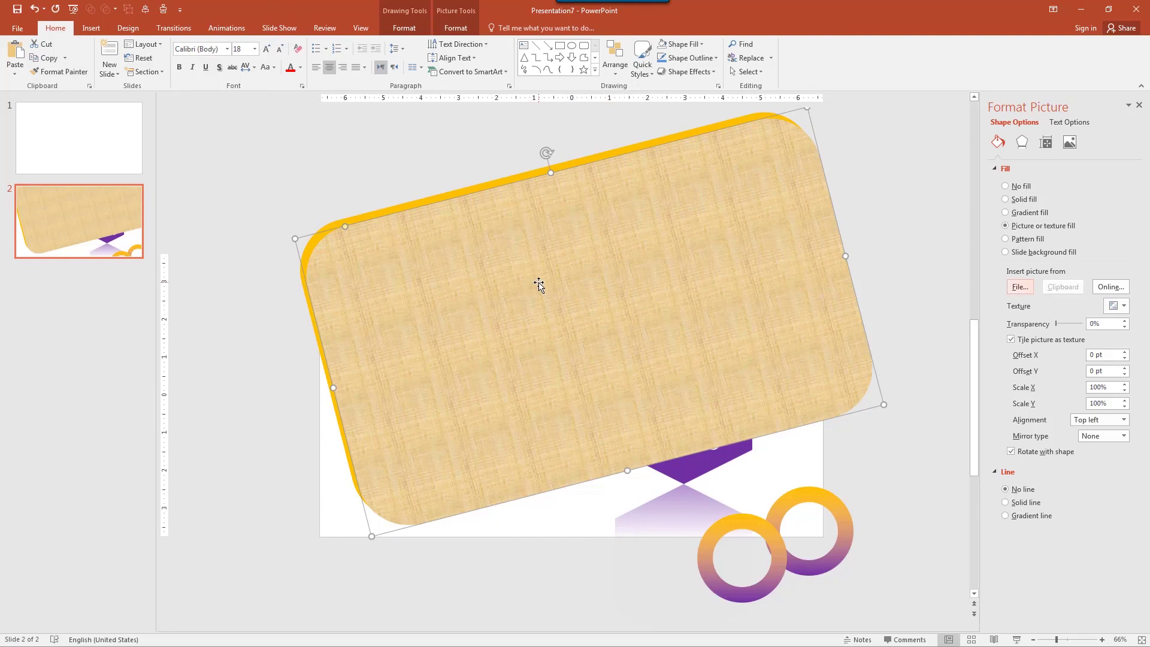
Fill the copy with the adventure-arid-barren desert jpg and align it over the yellow card.
click(1014, 289)
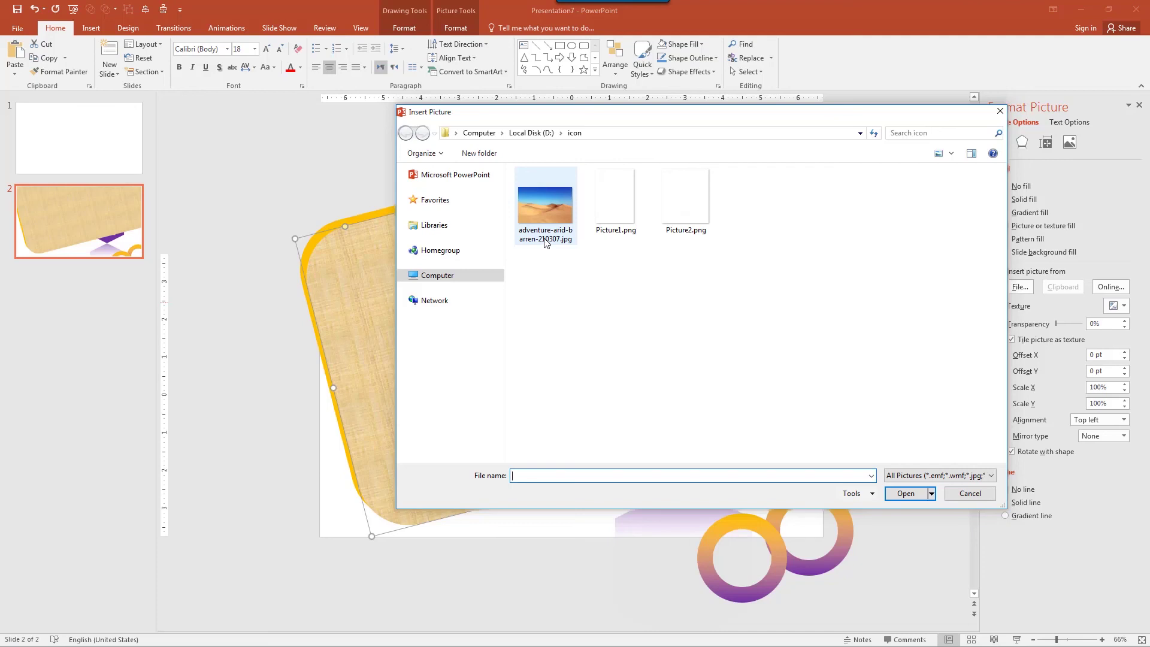
double_click(545, 241)
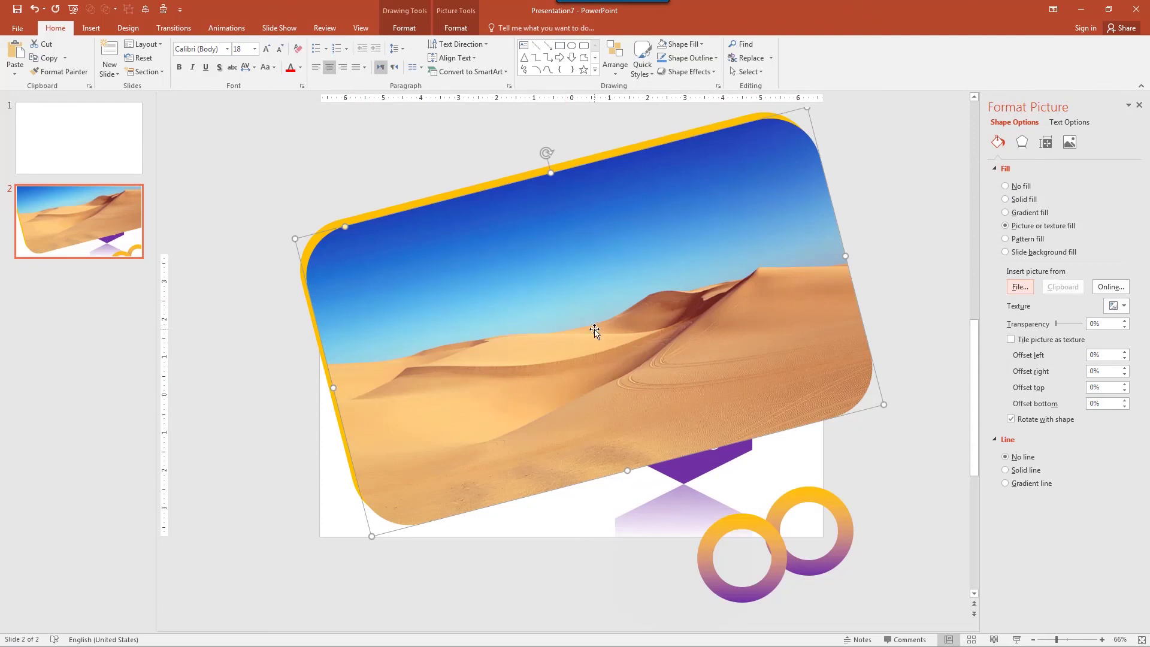
drag(595, 332, 585, 323)
Send the desert photo shape to the back, behind the yellow card.
right_click(568, 264)
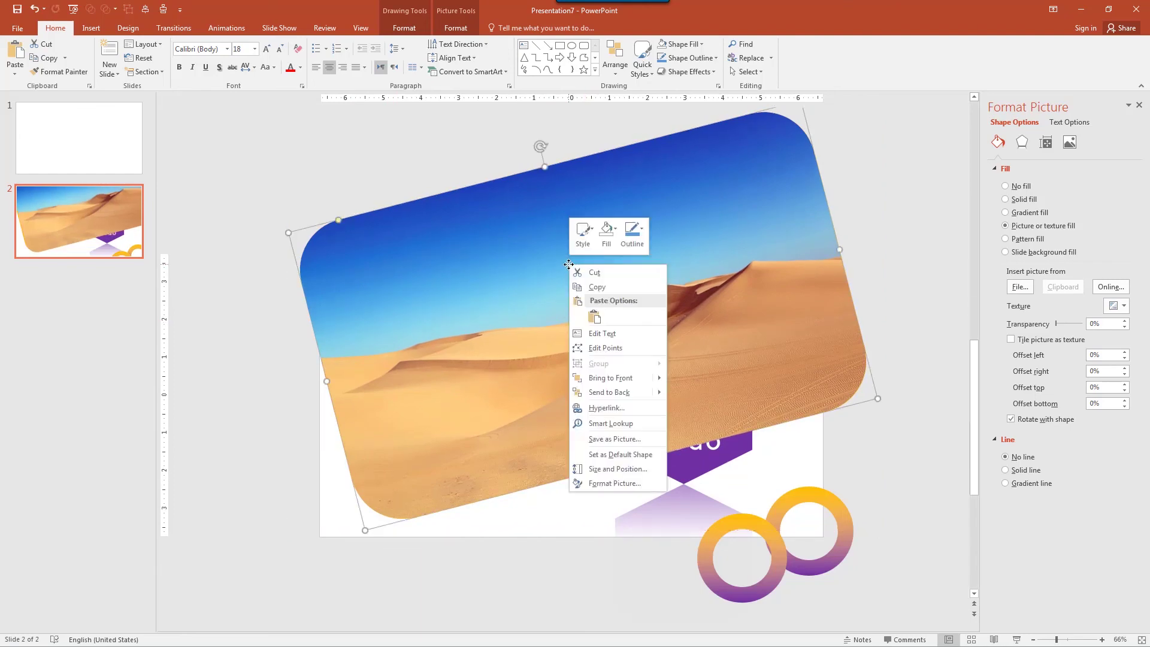
click(601, 389)
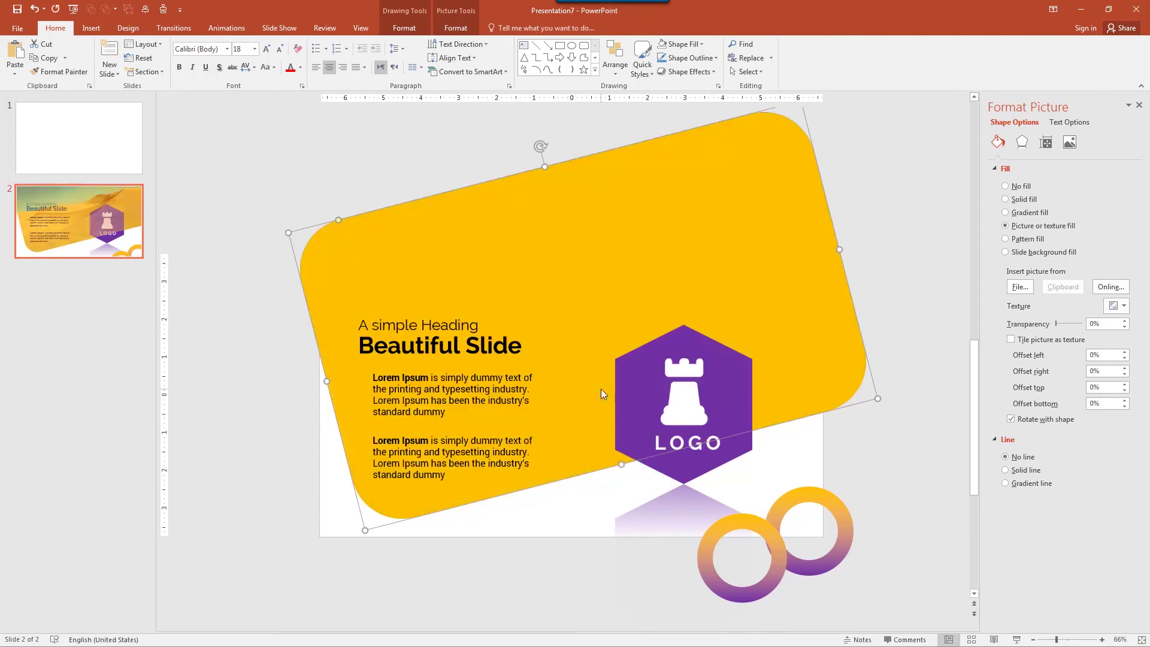
click(393, 174)
Set the yellow rounded rectangle's fill transparency to 20%.
click(580, 279)
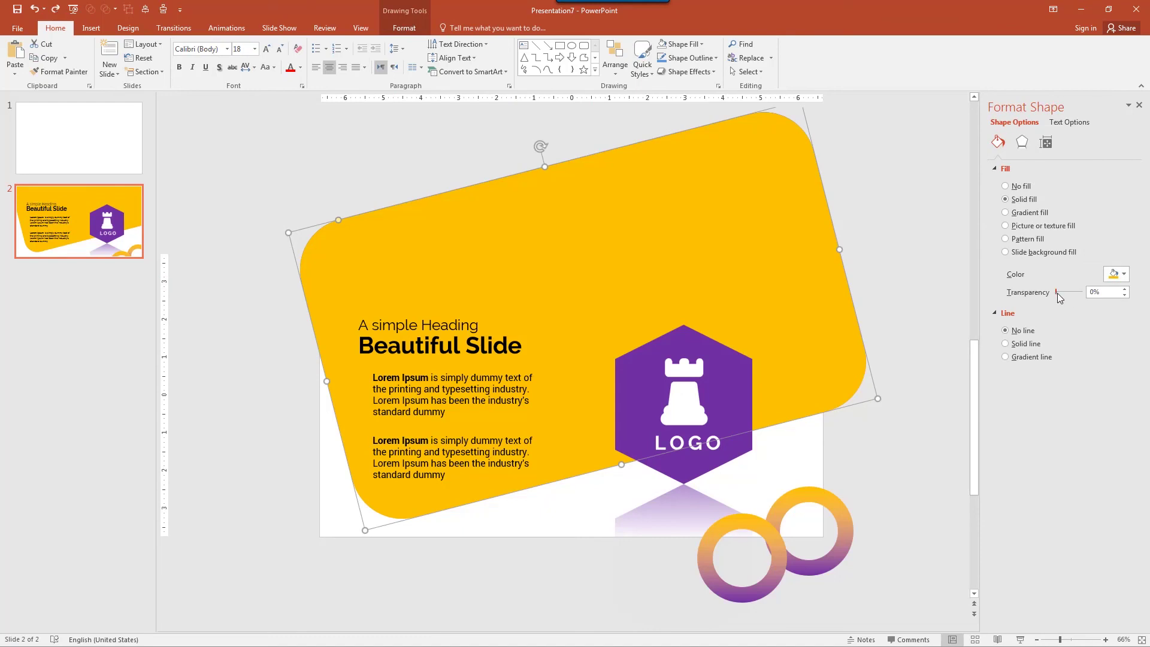
drag(1057, 298, 1059, 298)
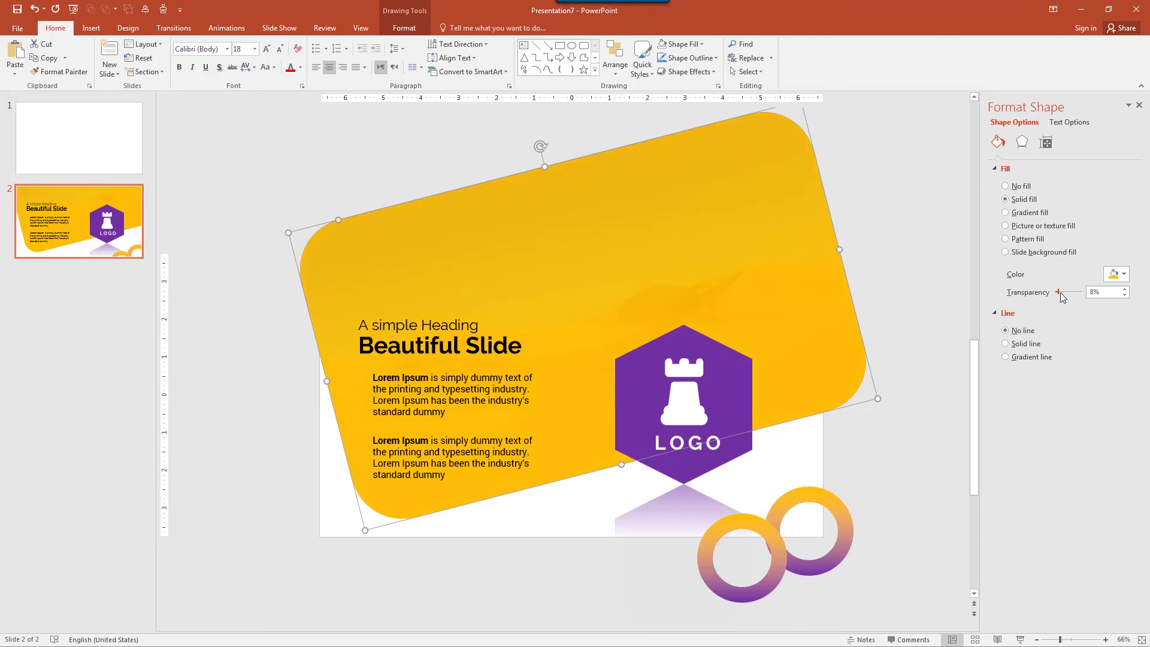
drag(1062, 297, 1064, 292)
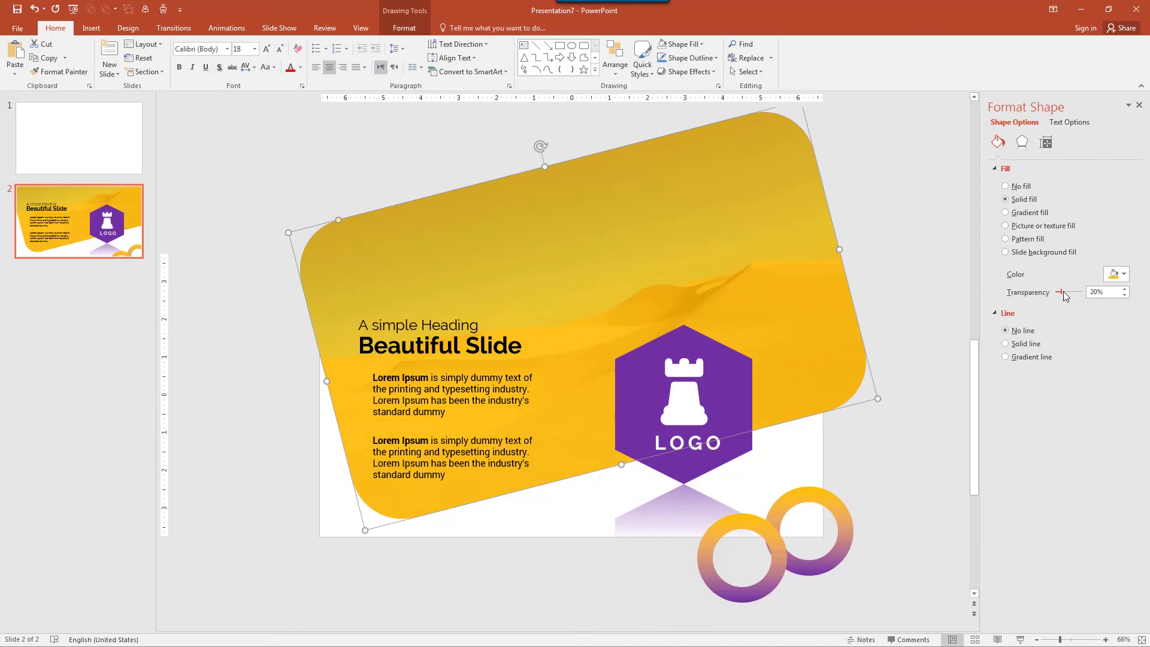
click(910, 317)
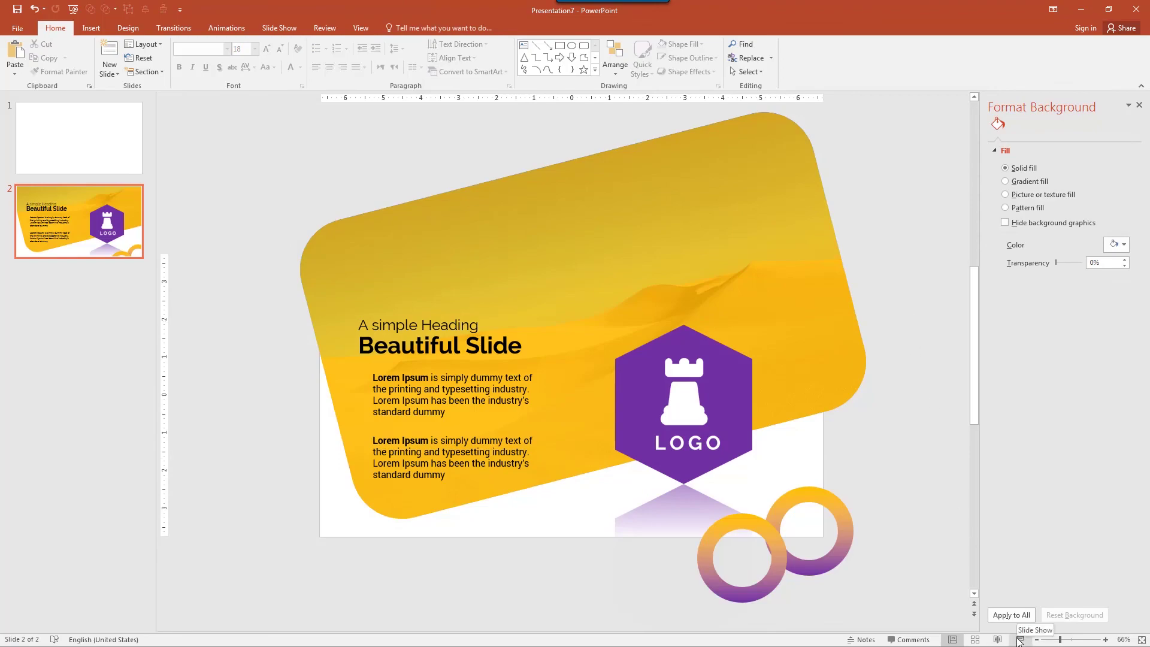
click(1020, 639)
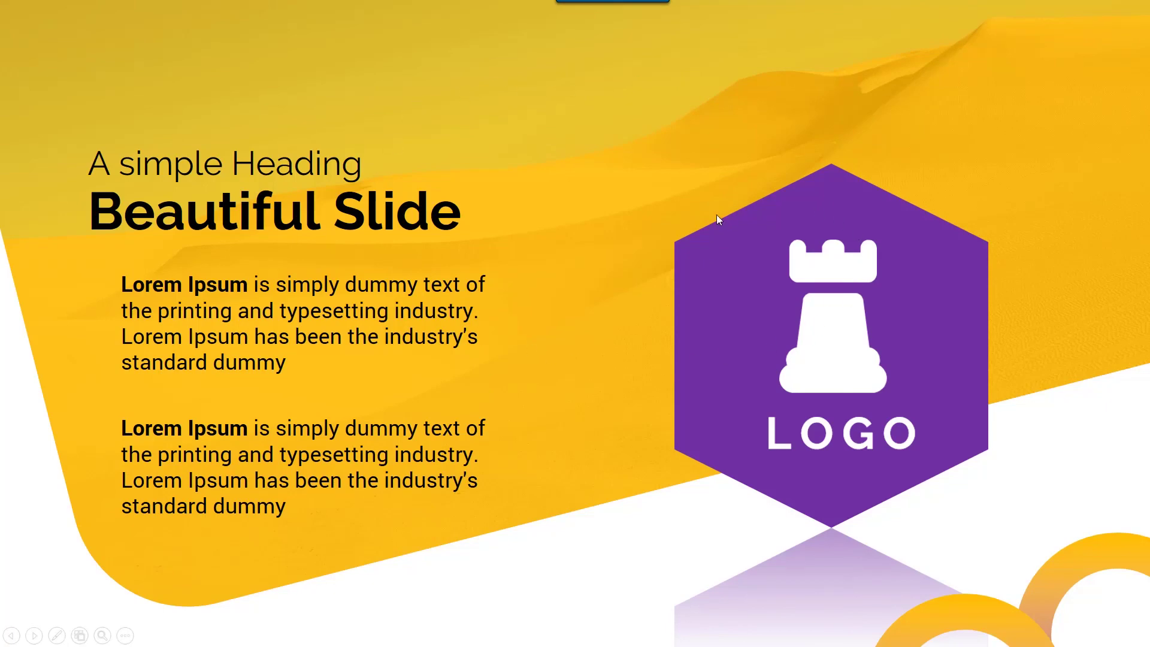
key(Escape)
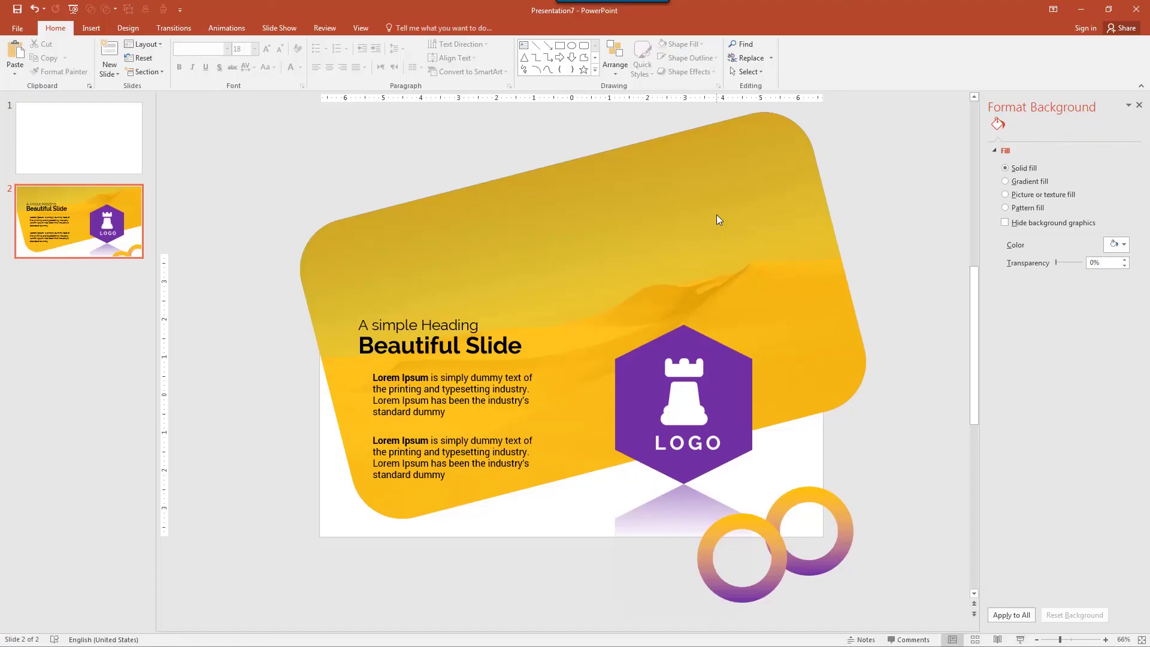